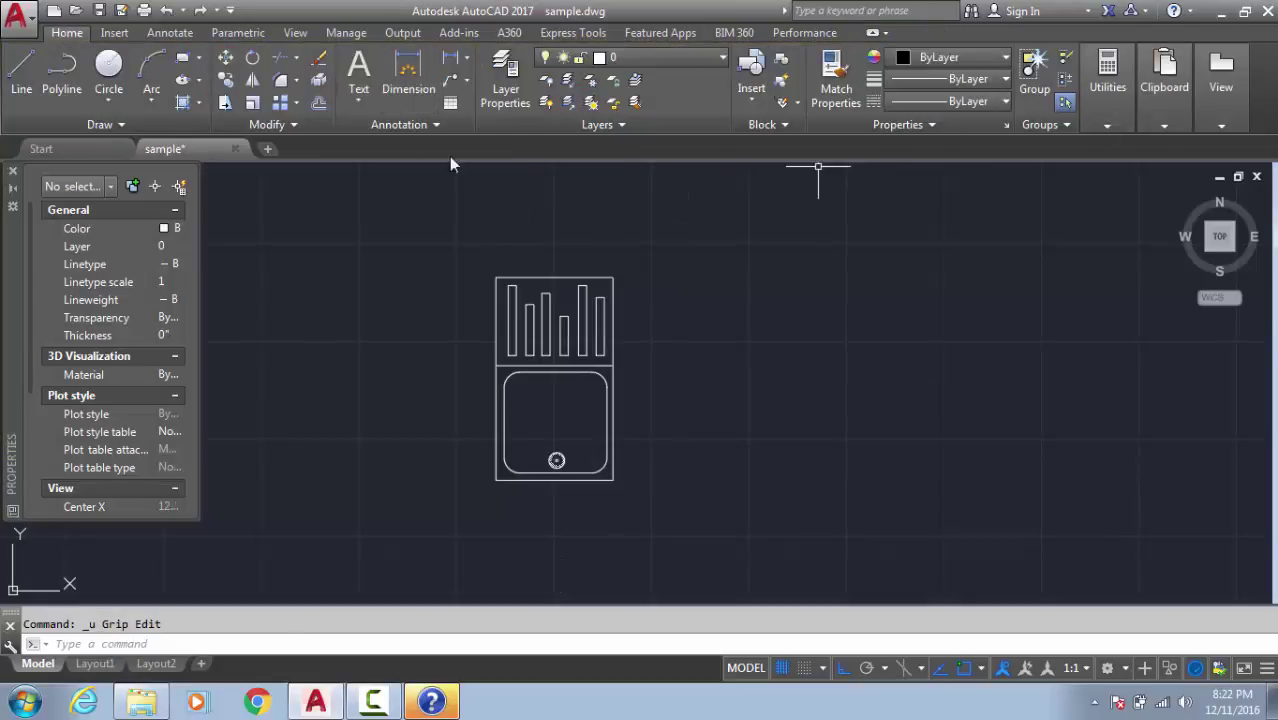
Switch the workspace to 3D Modeling.
key("Escape")
left_click(1107, 80)
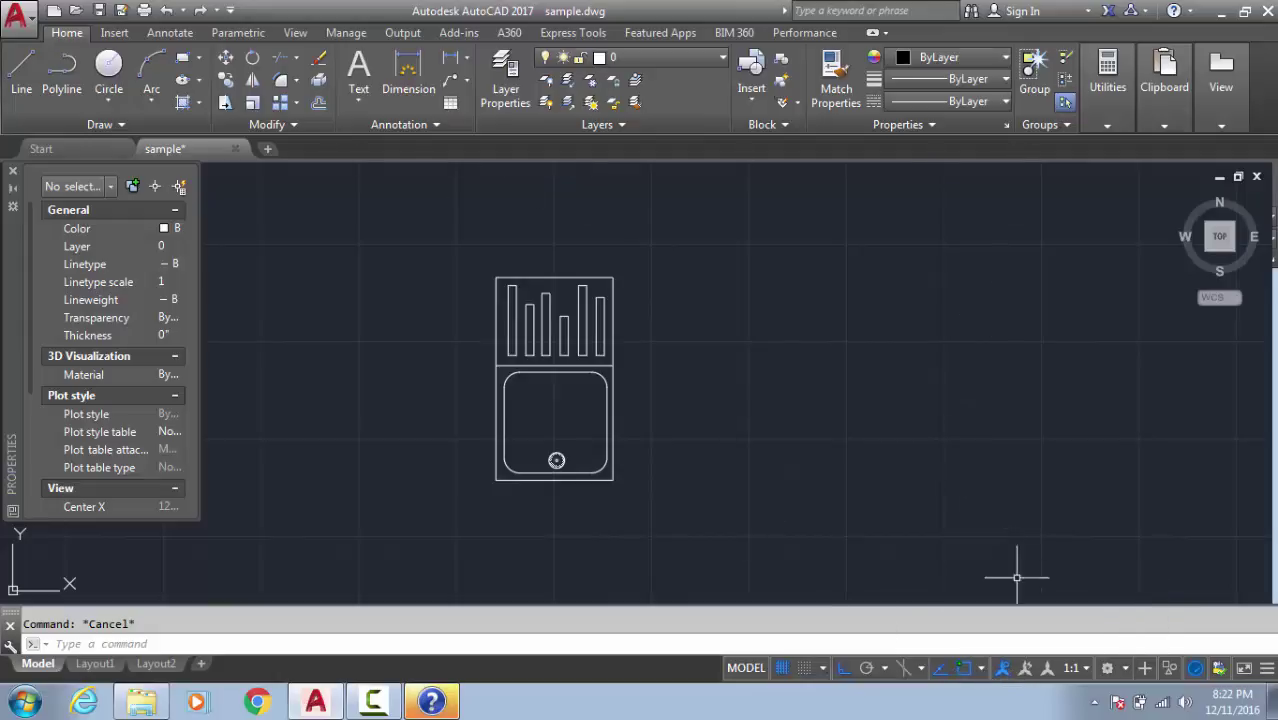
left_click(1109, 668)
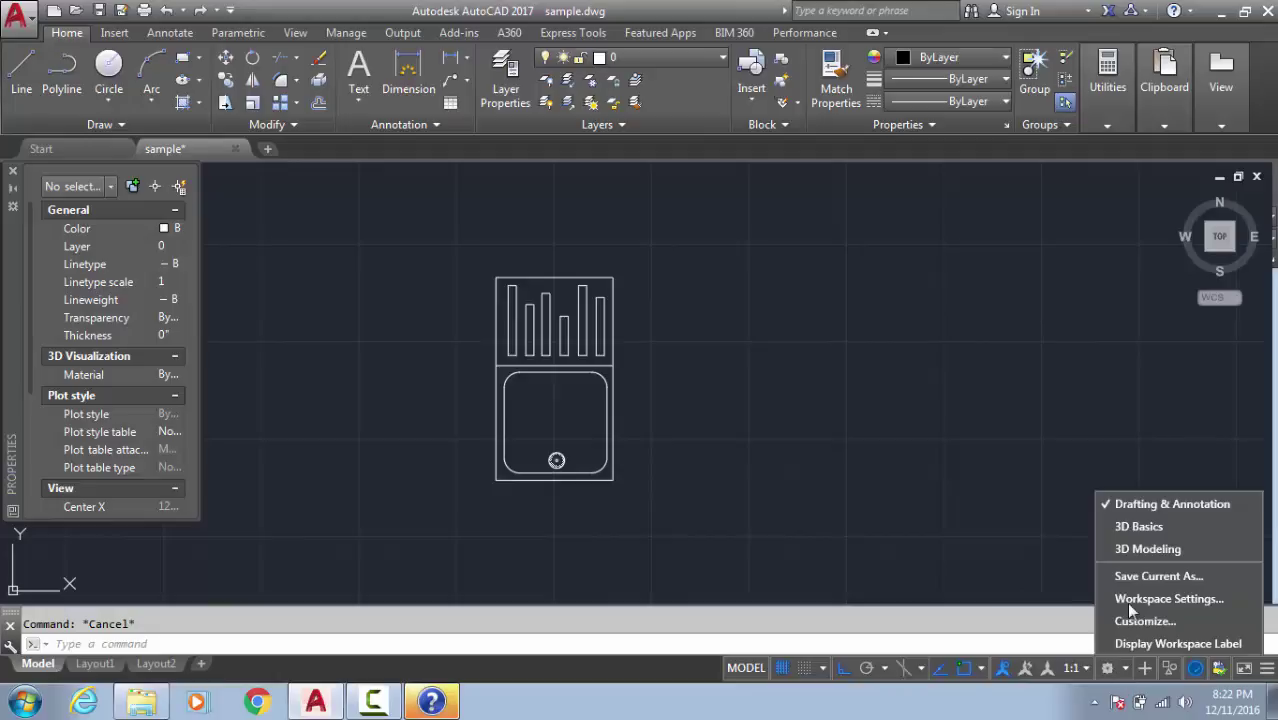
left_click(1131, 548)
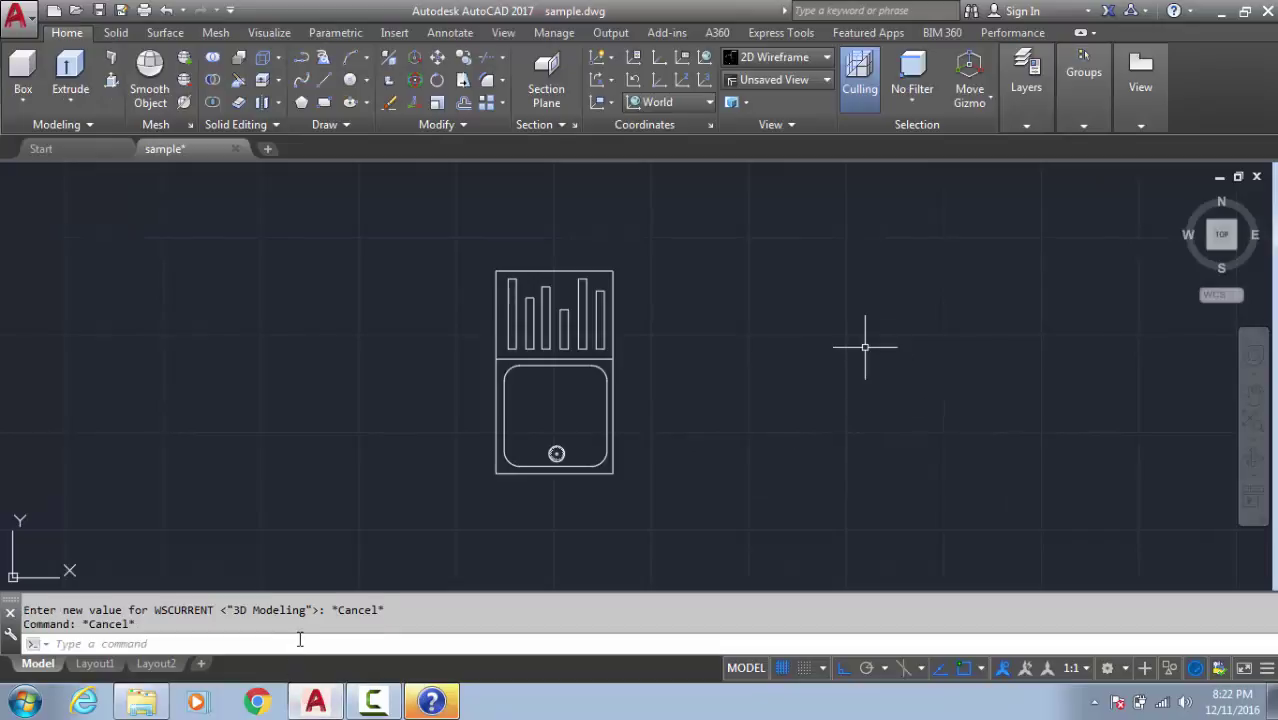
Show the UCS toolbar with the -TOOLBAR command, entering the toolbar name ucs and accepting the Show option.
left_click(302, 614)
key("Escape")
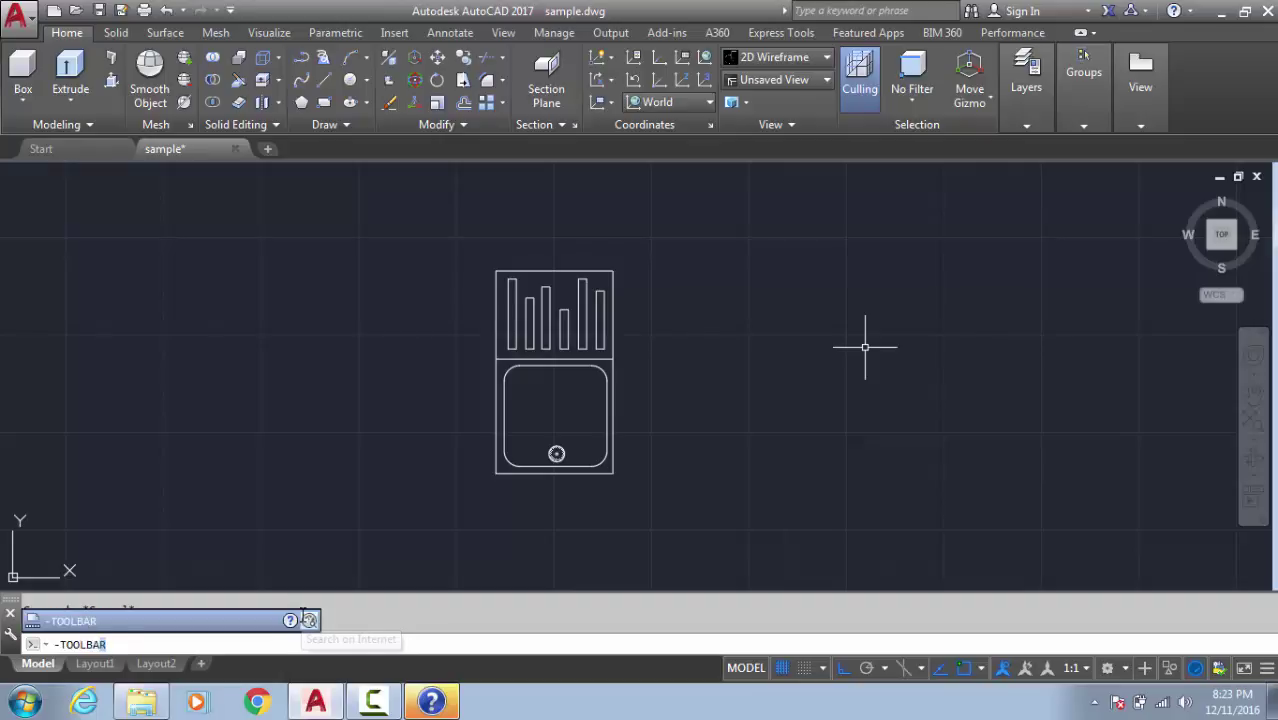
key("Return")
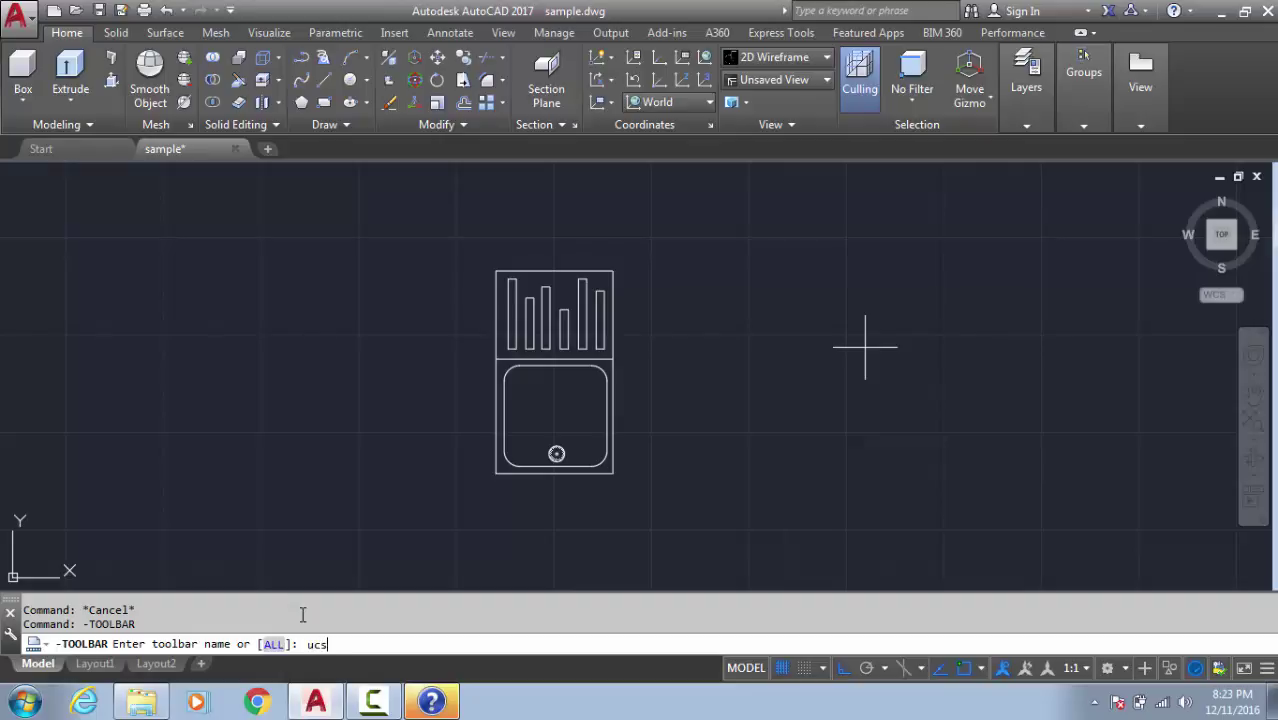
key("Return")
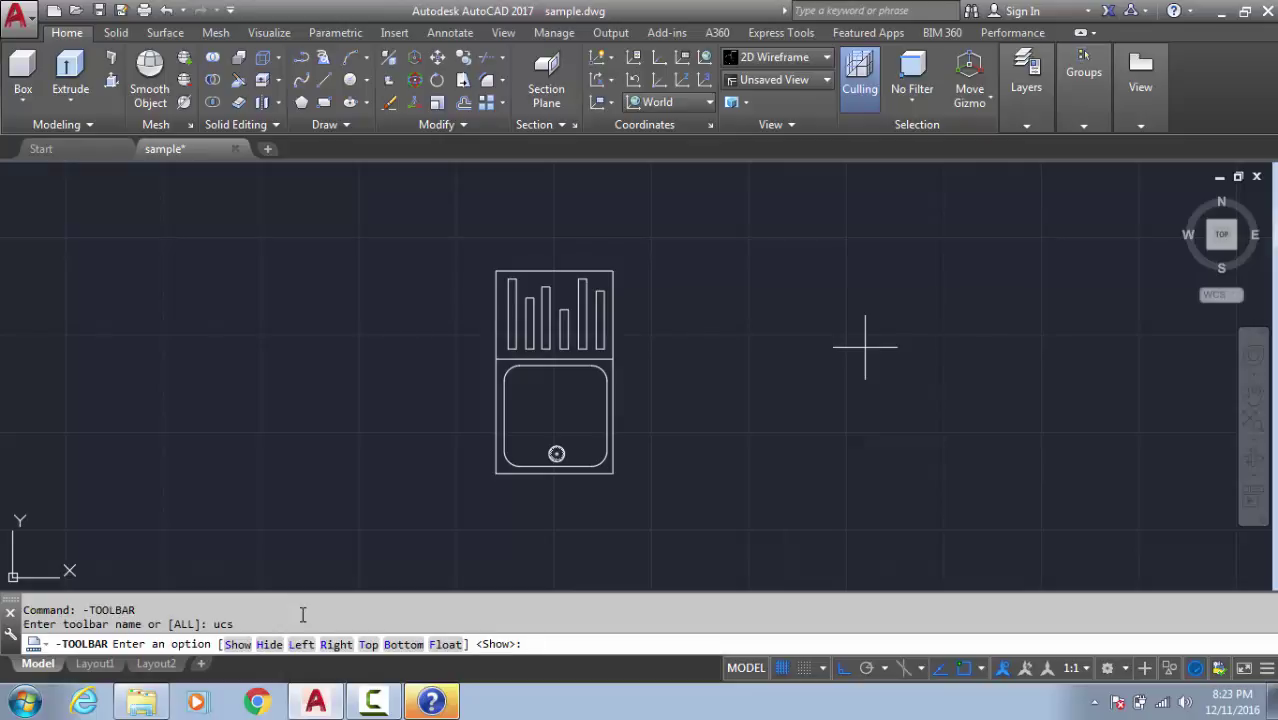
key("Return")
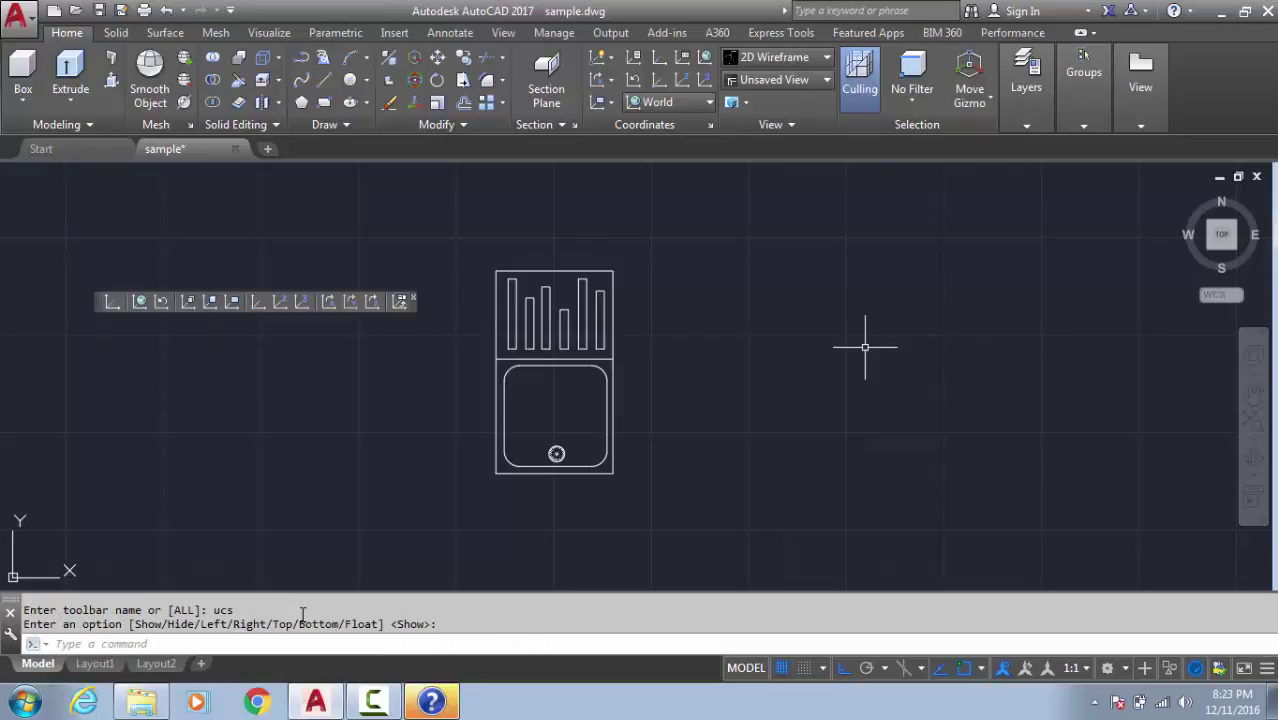
right_click(418, 302)
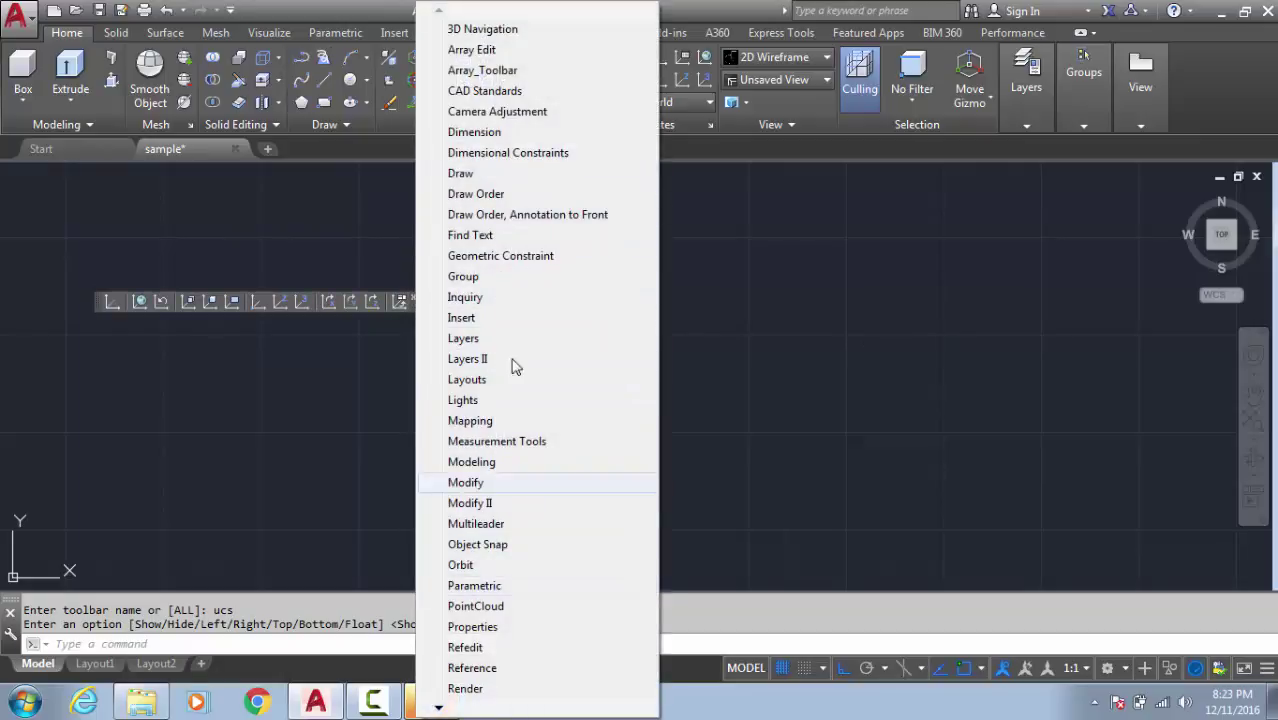
left_click(1205, 112)
right_click(1205, 108)
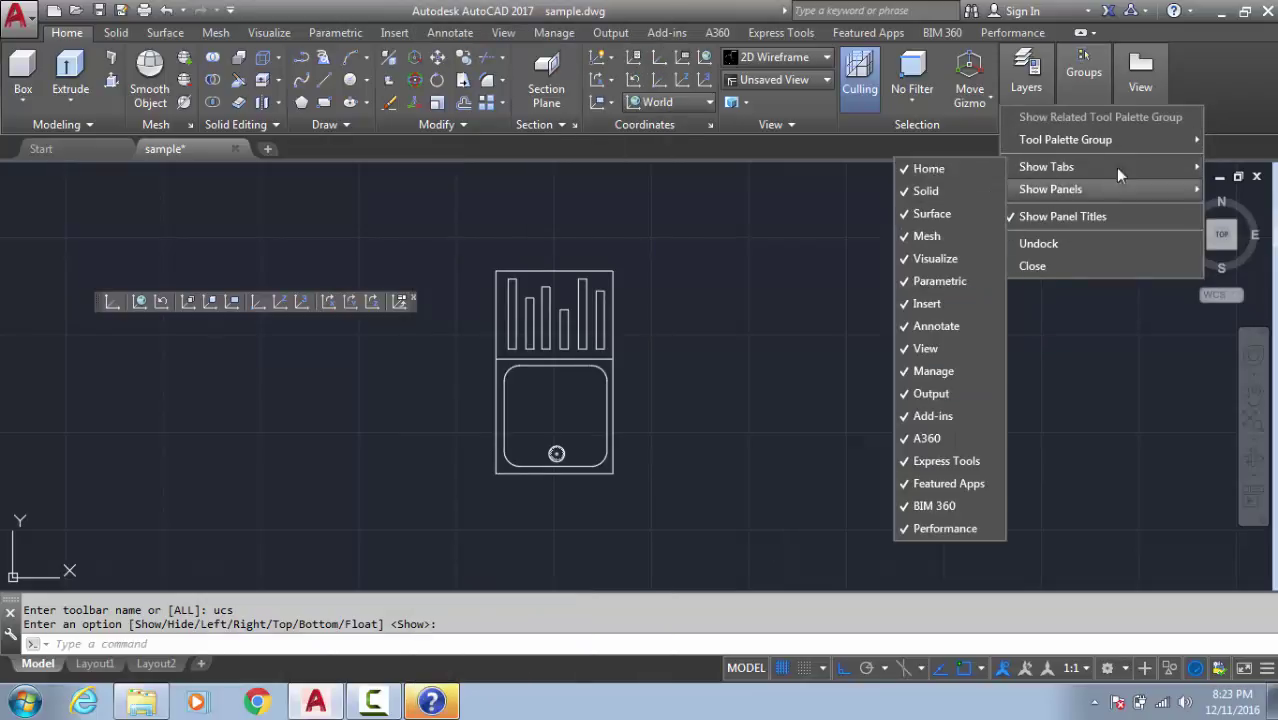
mouse_move(1143, 142)
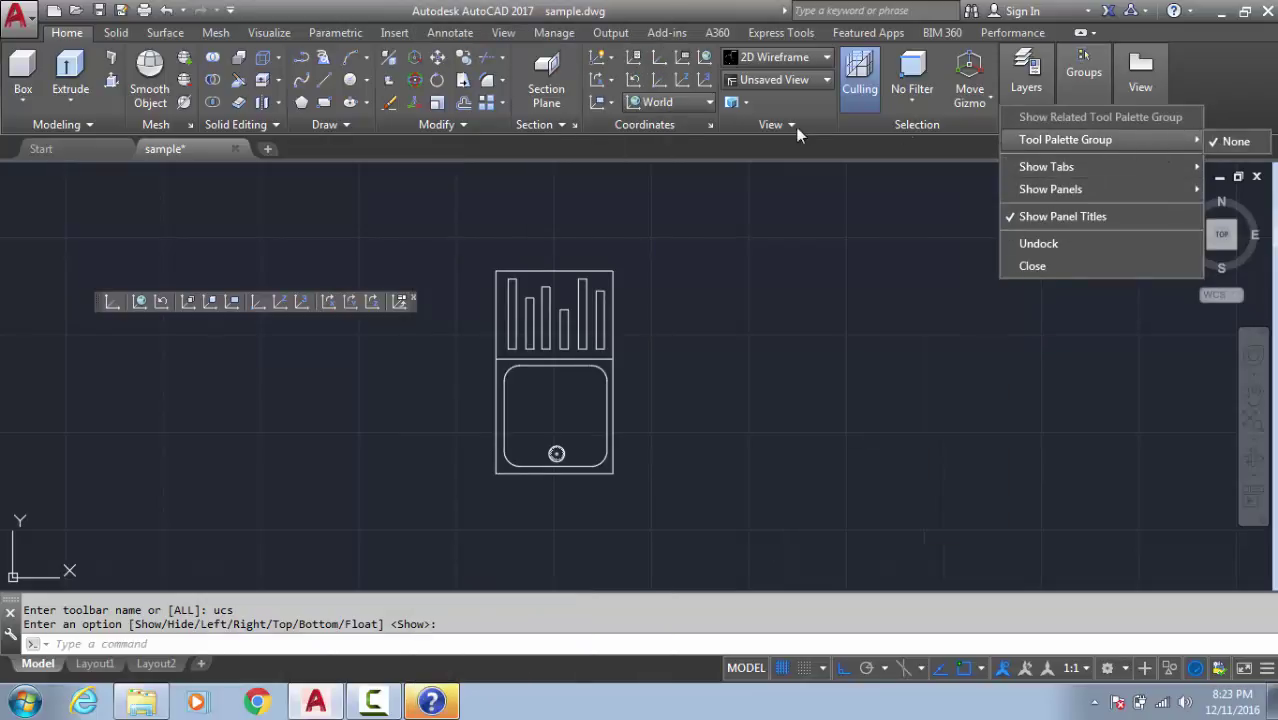
key("Escape")
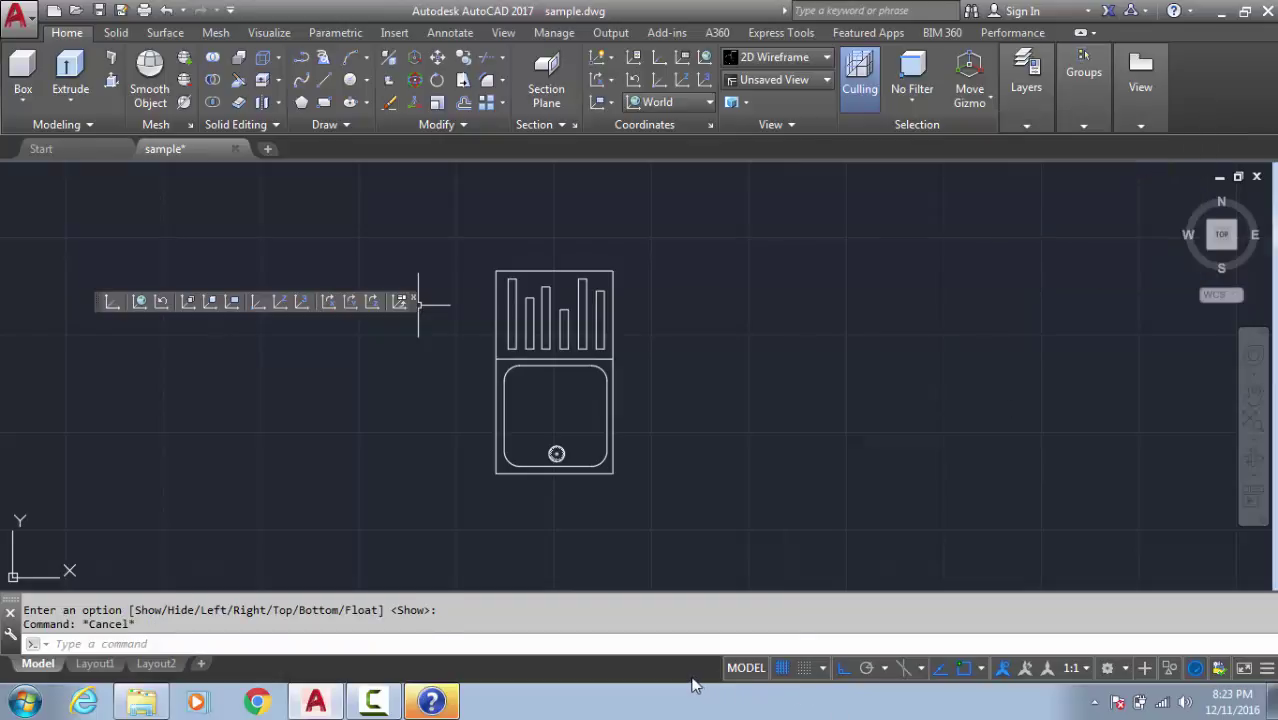
right_click(684, 674)
key("Escape")
Show the Dimension toolbar and float it in the empty drawing area to the right of the sink.
right_click(417, 313)
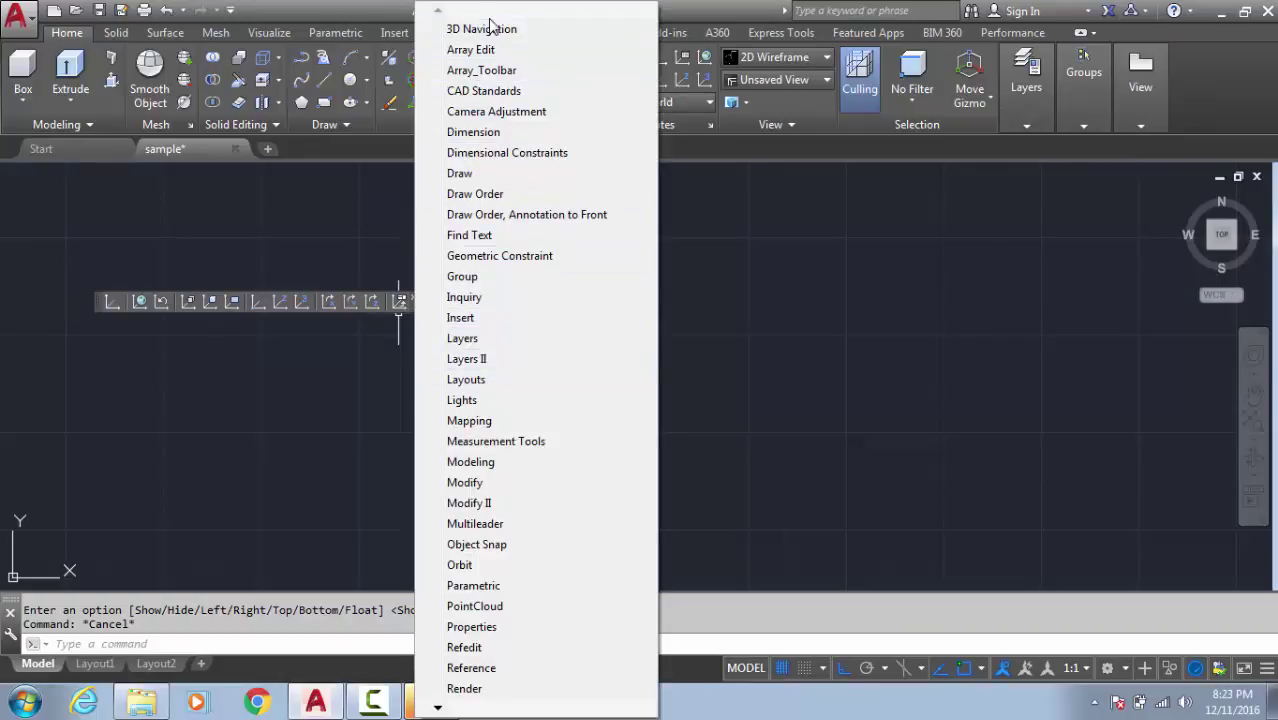
left_click(491, 134)
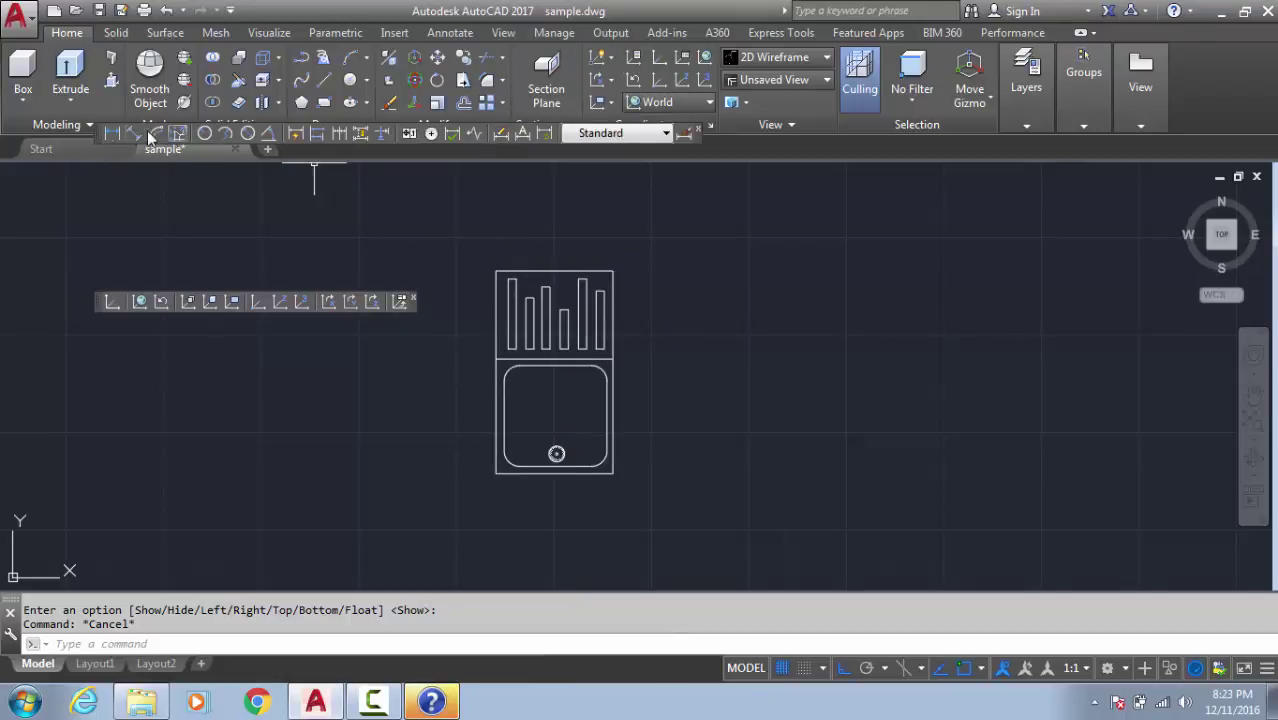
mouse_move(98, 134)
left_mouse_down()
mouse_move(939, 361)
mouse_move(730, 336)
left_mouse_up()
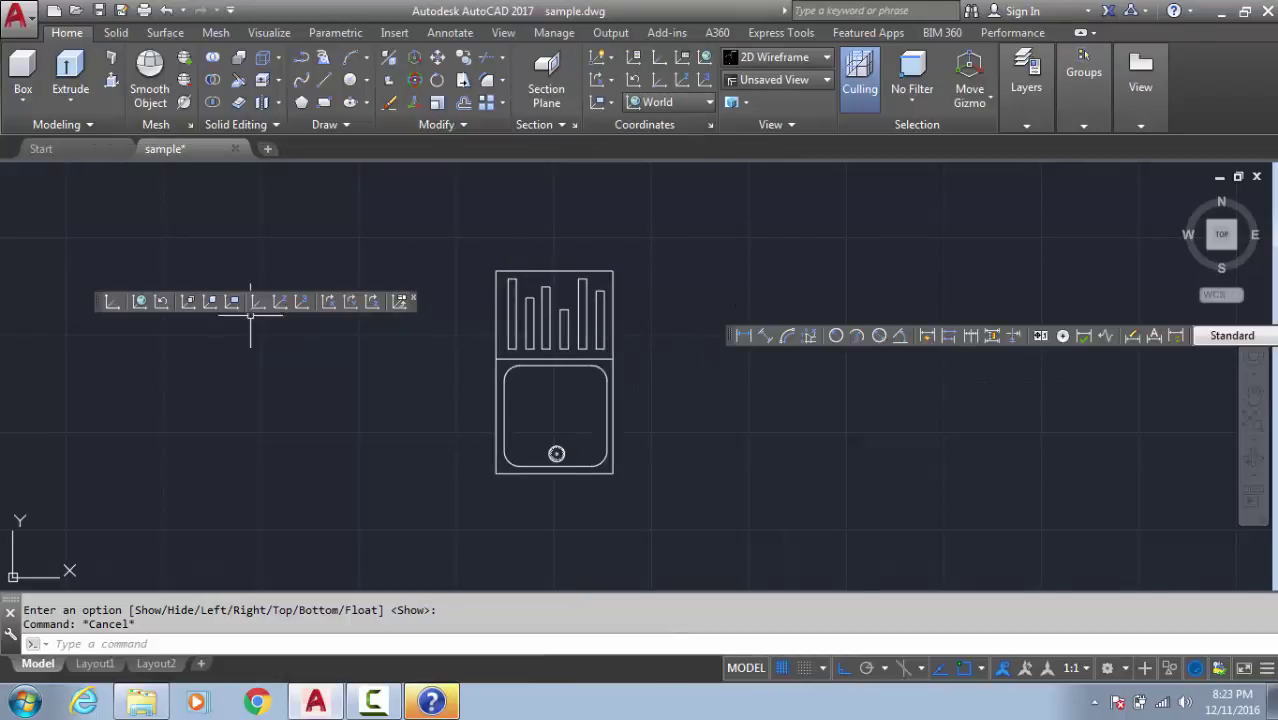
Show the Draw toolbar and undock it so that it floats just above the sink drawing.
right_click(97, 301)
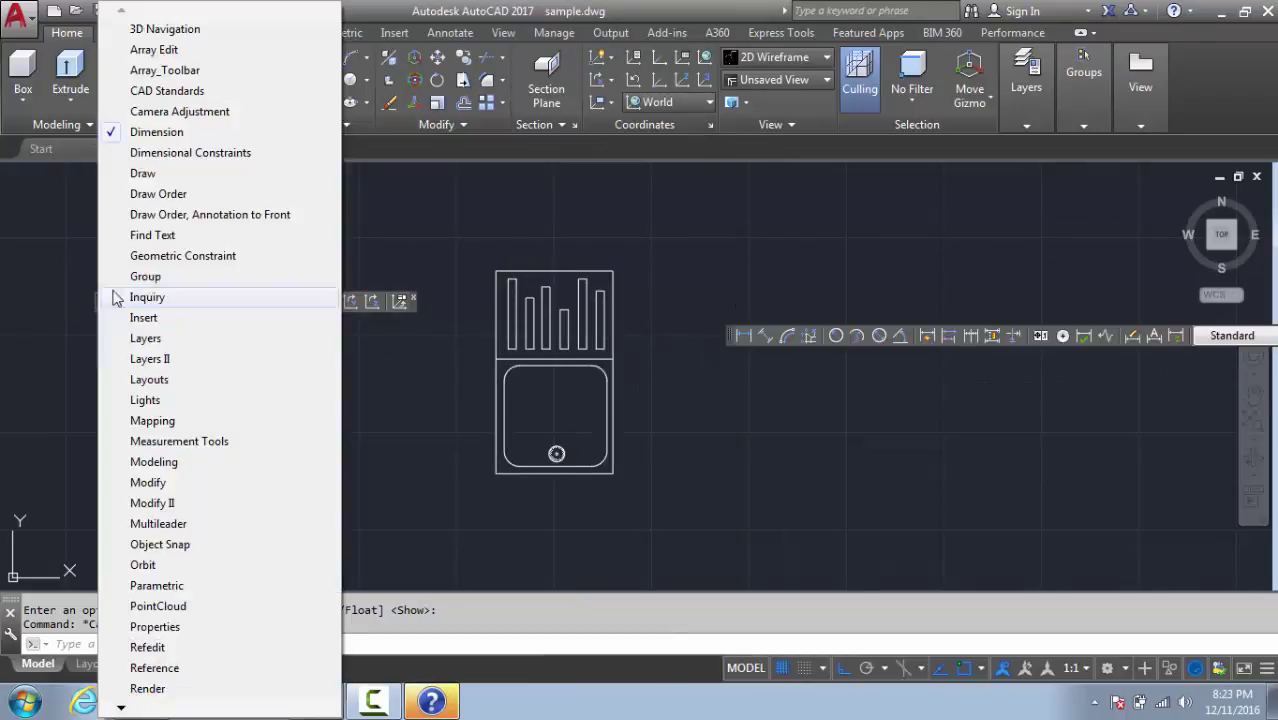
left_click(175, 178)
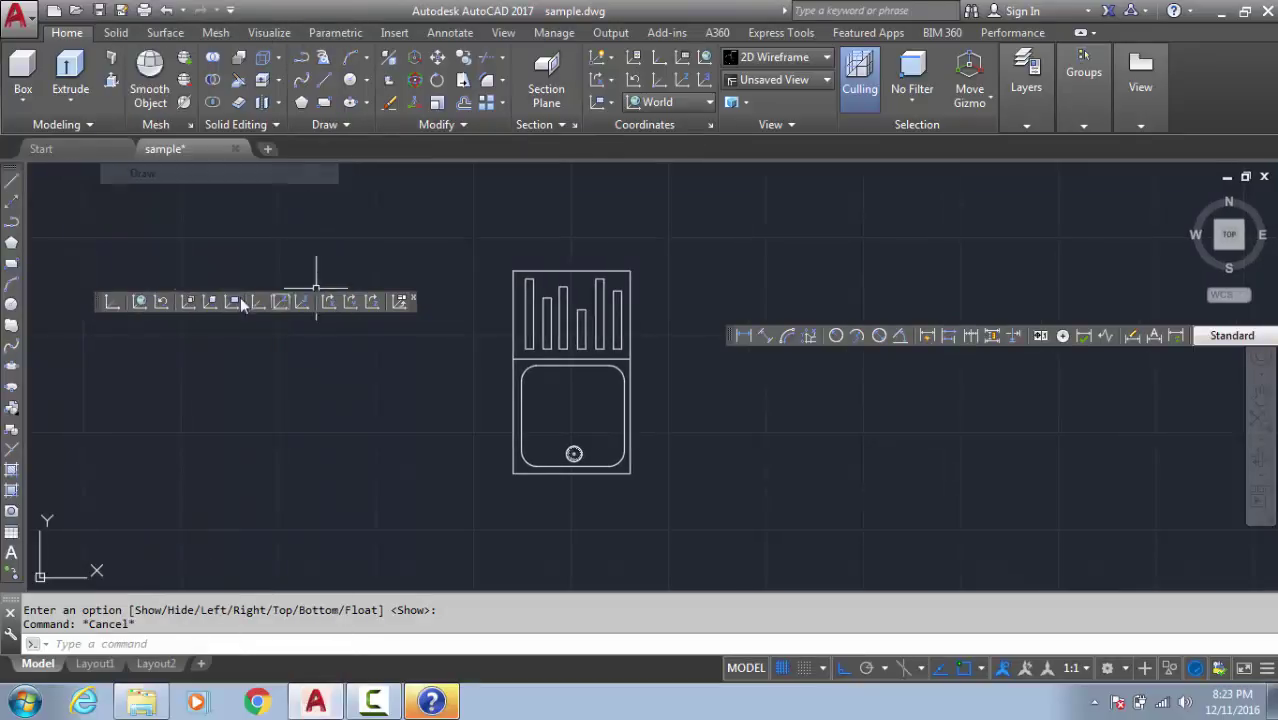
left_click_drag(4, 172, 550, 193)
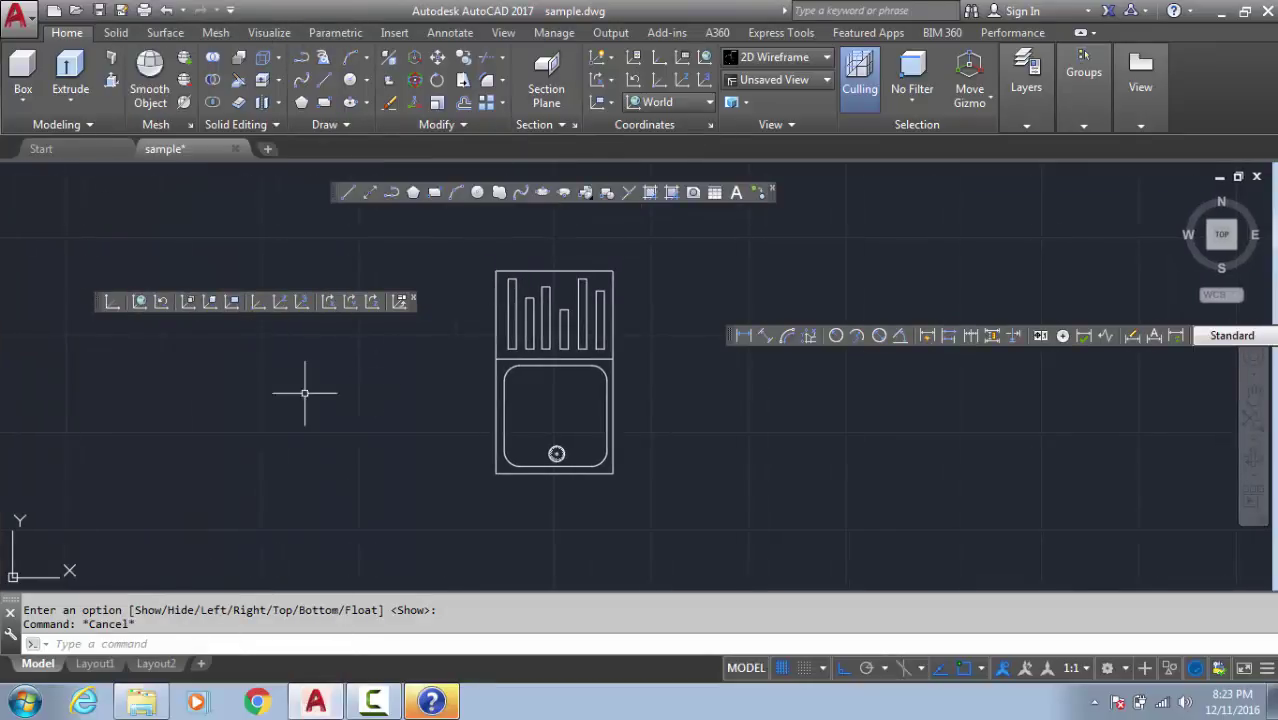
Show the Layers toolbar and undock it so that it floats above the UCS toolbar.
right_click(97, 301)
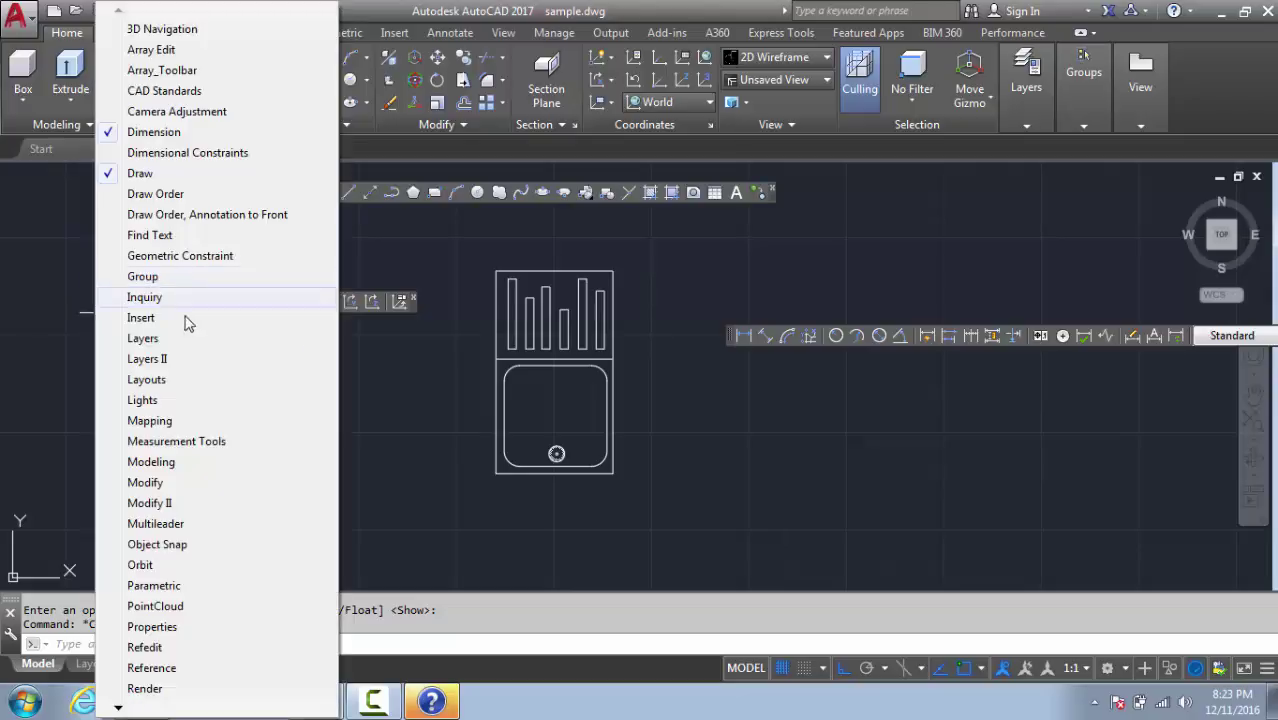
left_click(168, 341)
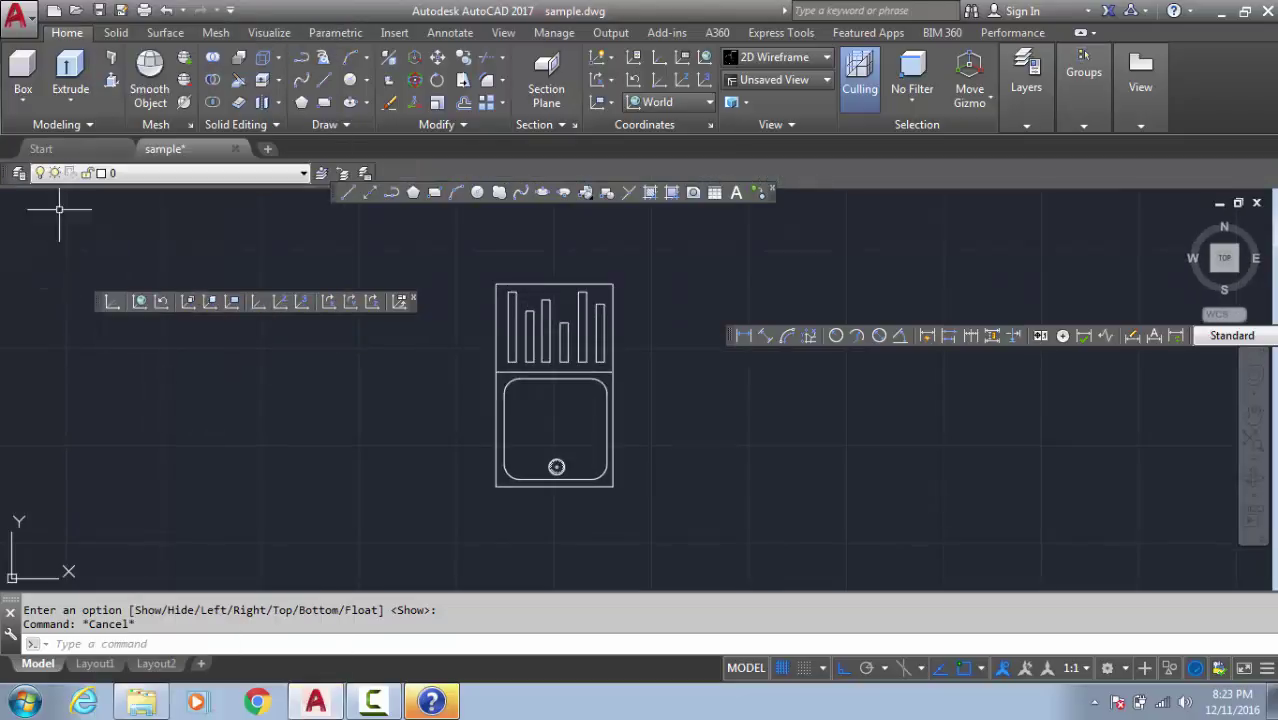
left_click_drag(8, 174, 234, 258)
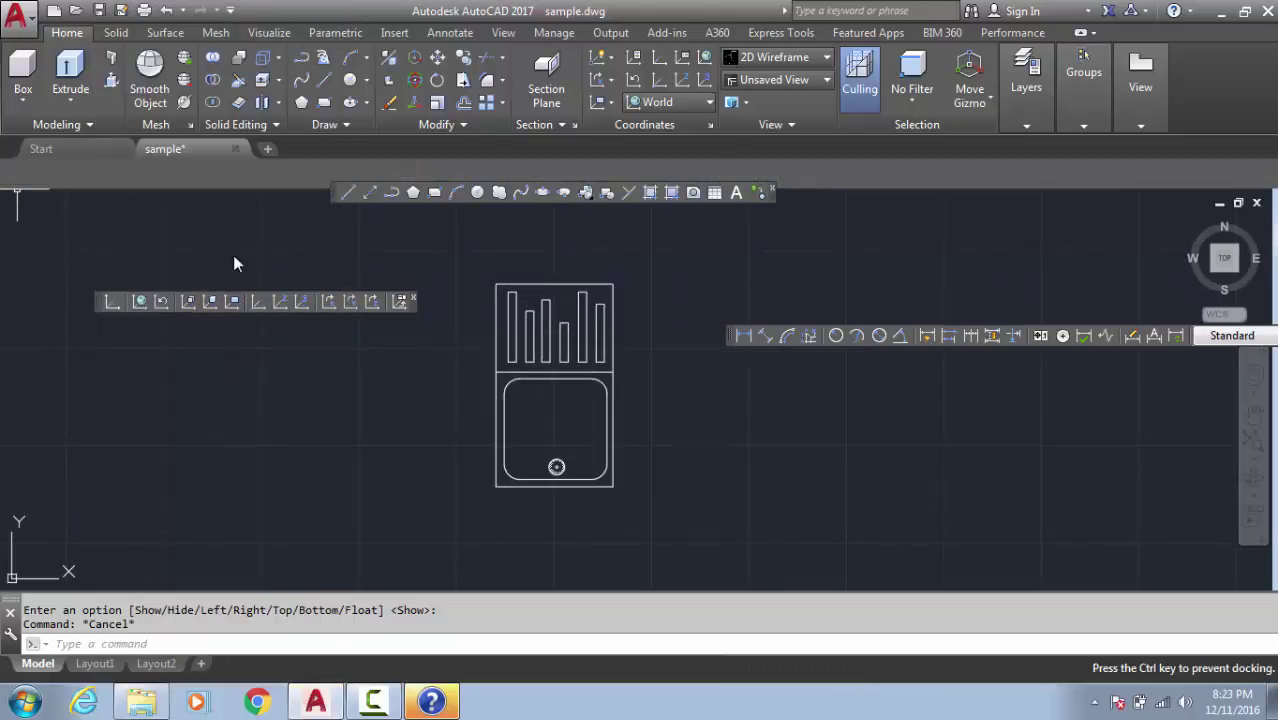
right_click(107, 308)
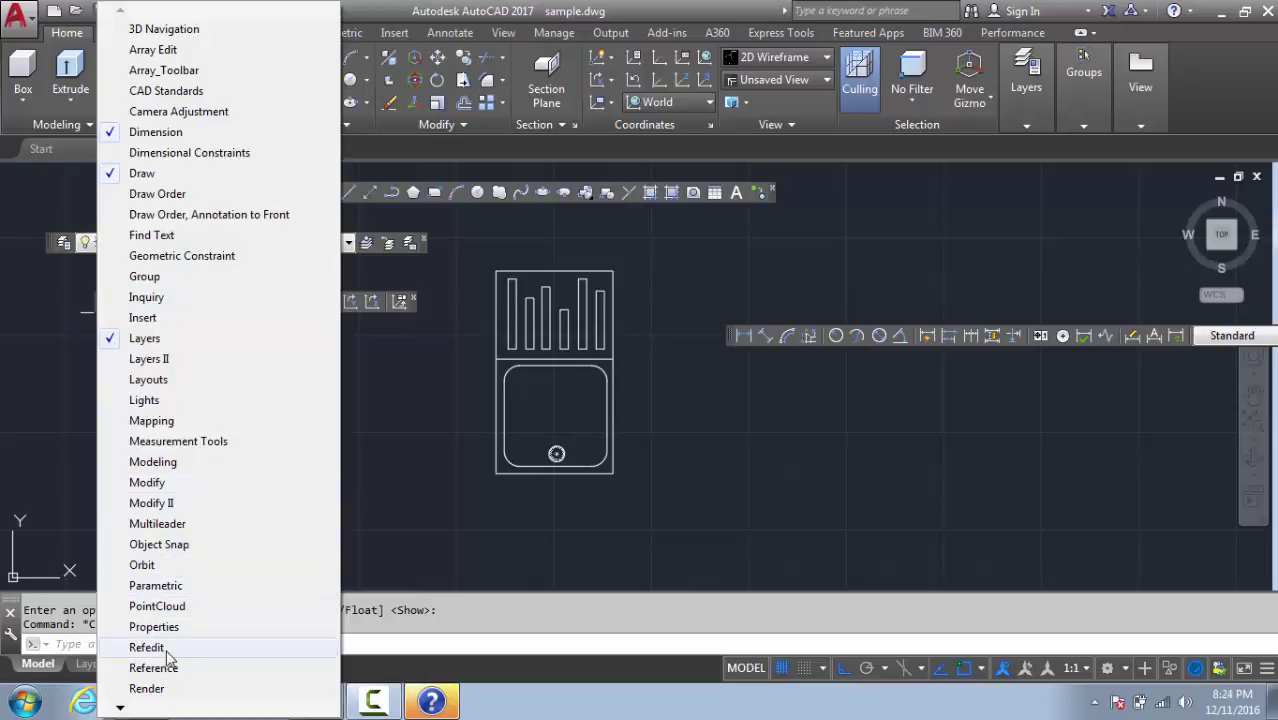
key("Escape")
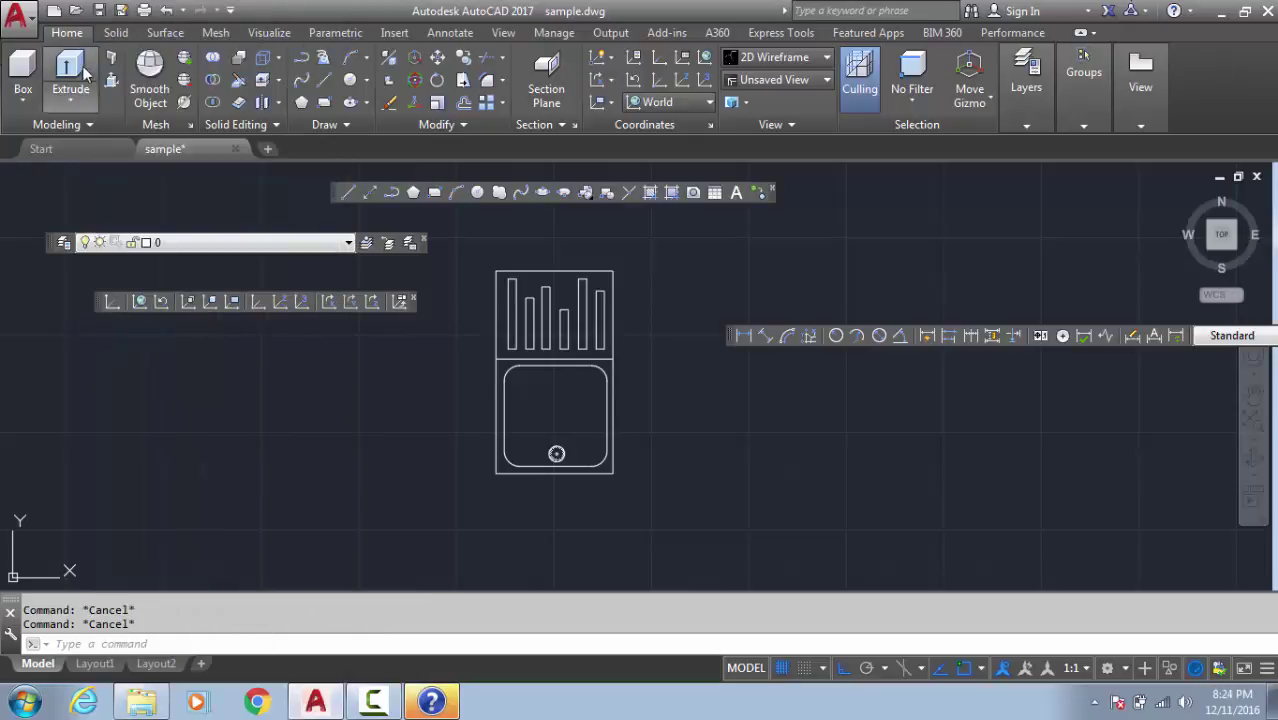
left_click(1092, 38)
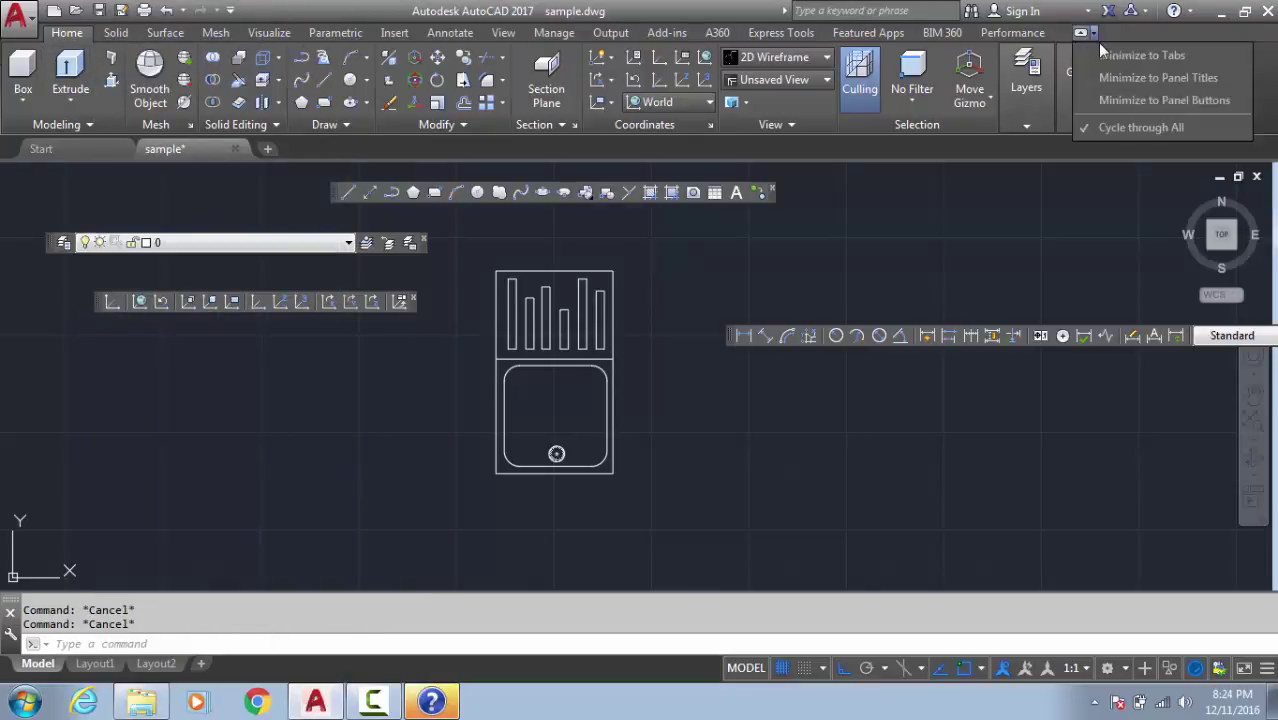
left_click(1118, 126)
Hide the ribbon's panel titles and turn off its Home tab.
right_click(1229, 110)
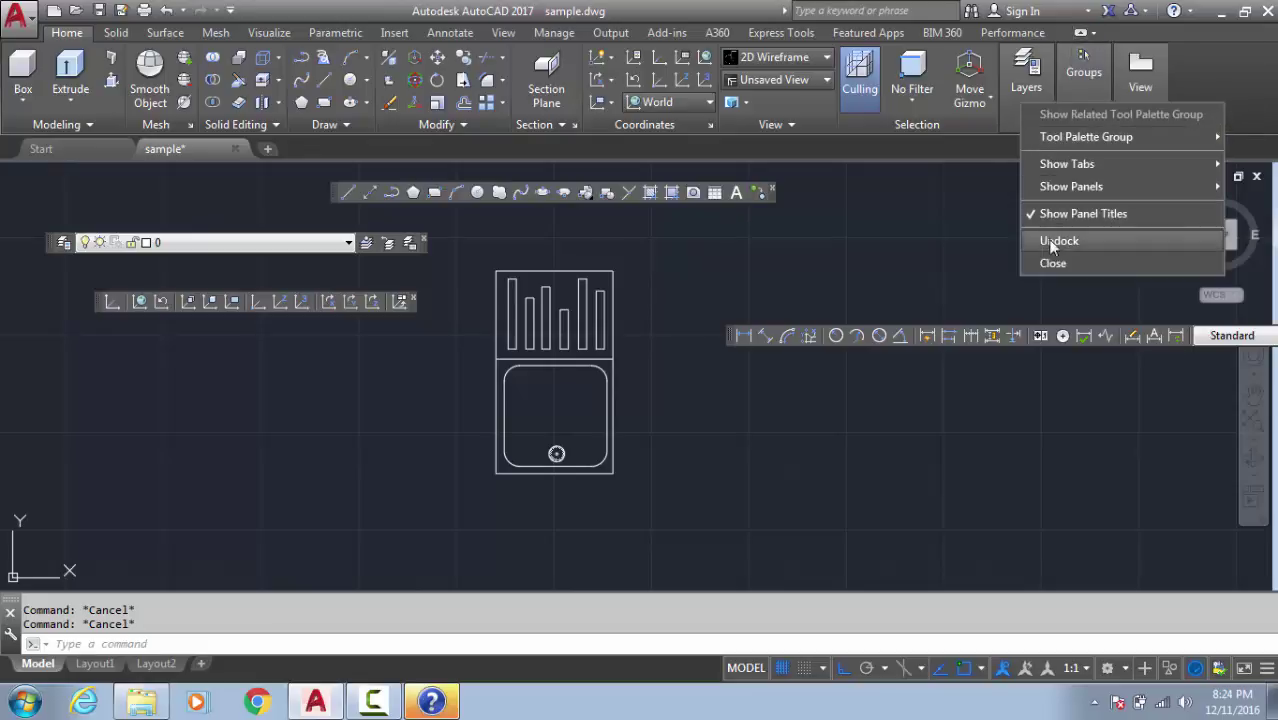
left_click(1059, 216)
right_click(1170, 116)
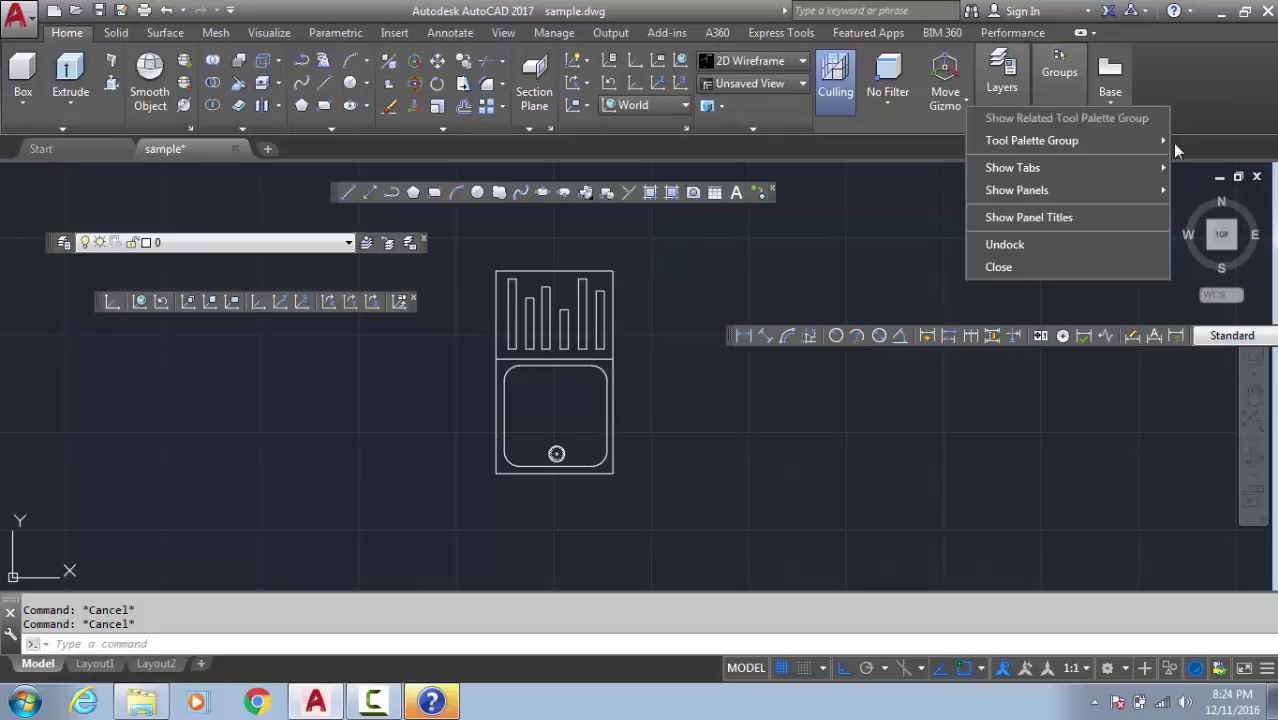
right_click(1143, 36)
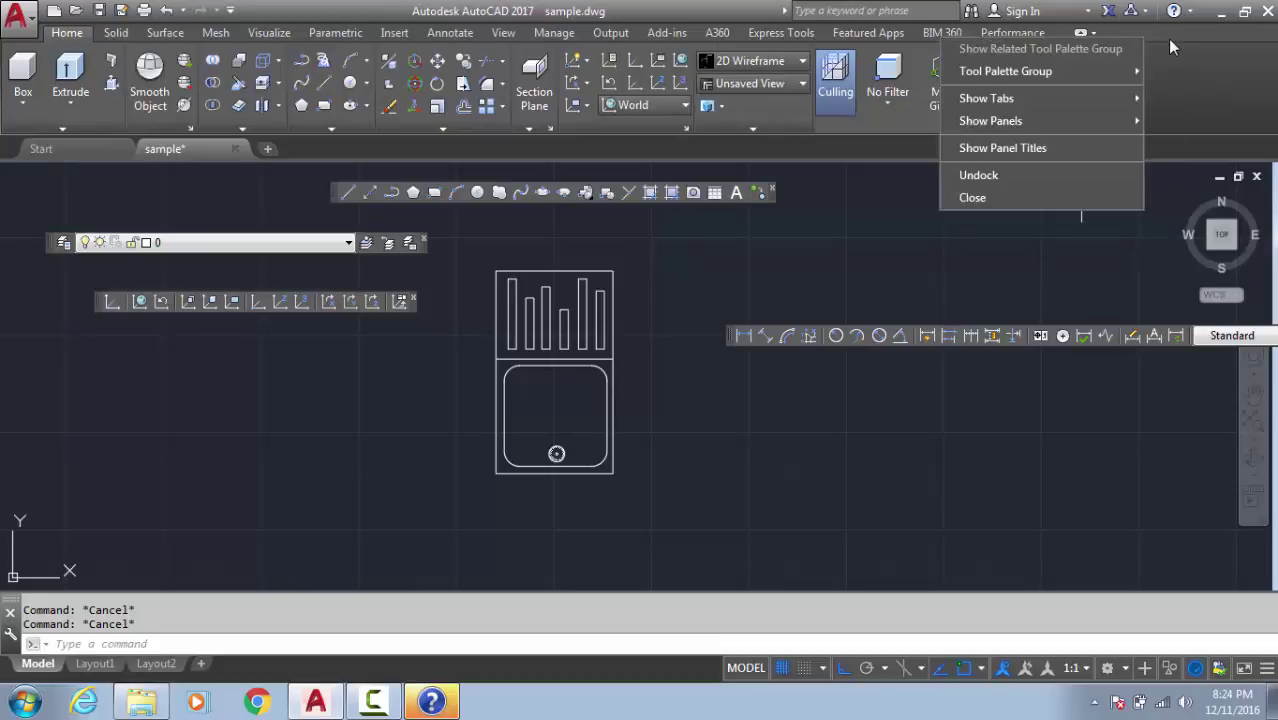
mouse_move(1093, 104)
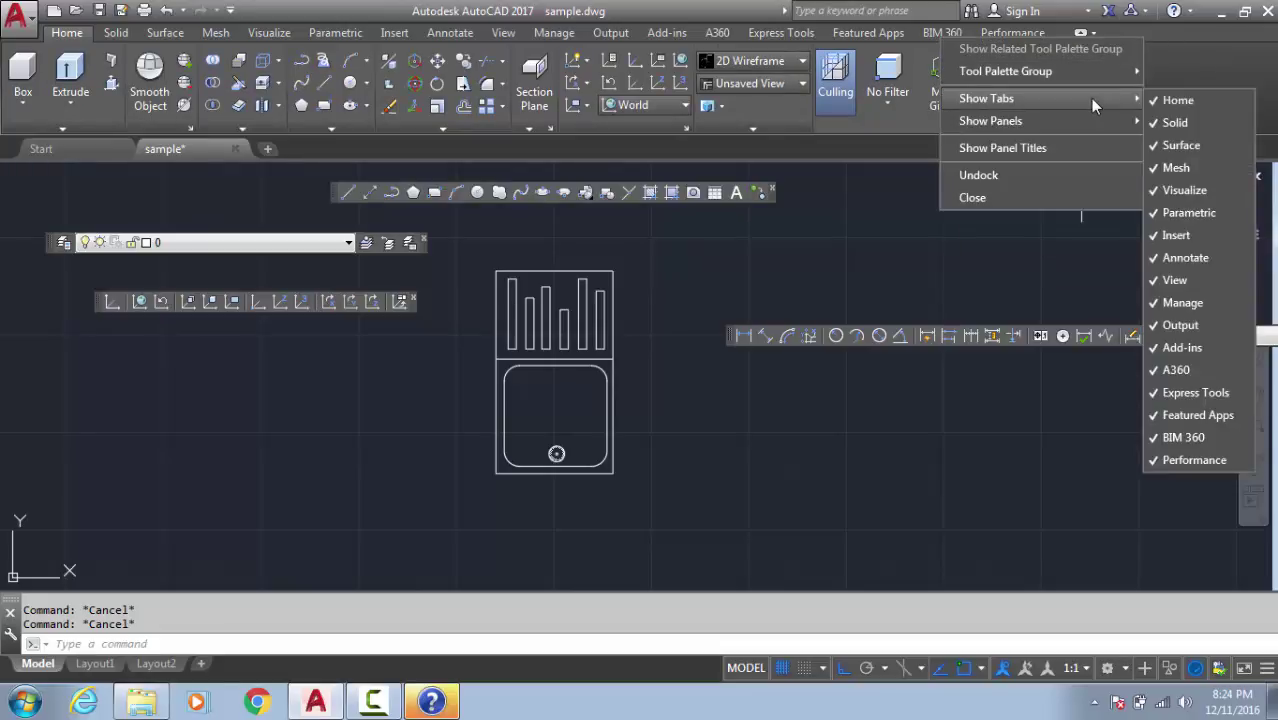
left_click(1178, 100)
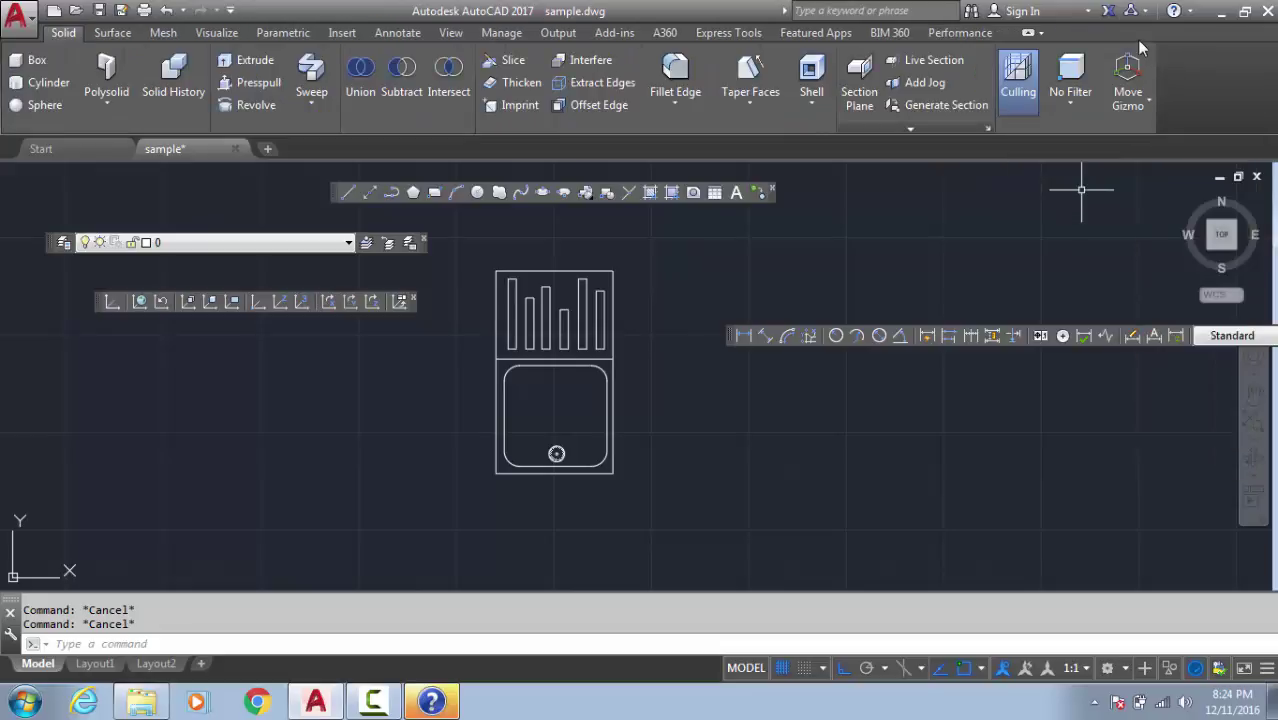
Undock the ribbon so that it becomes a floating palette.
right_click(1157, 36)
mouse_move(1055, 99)
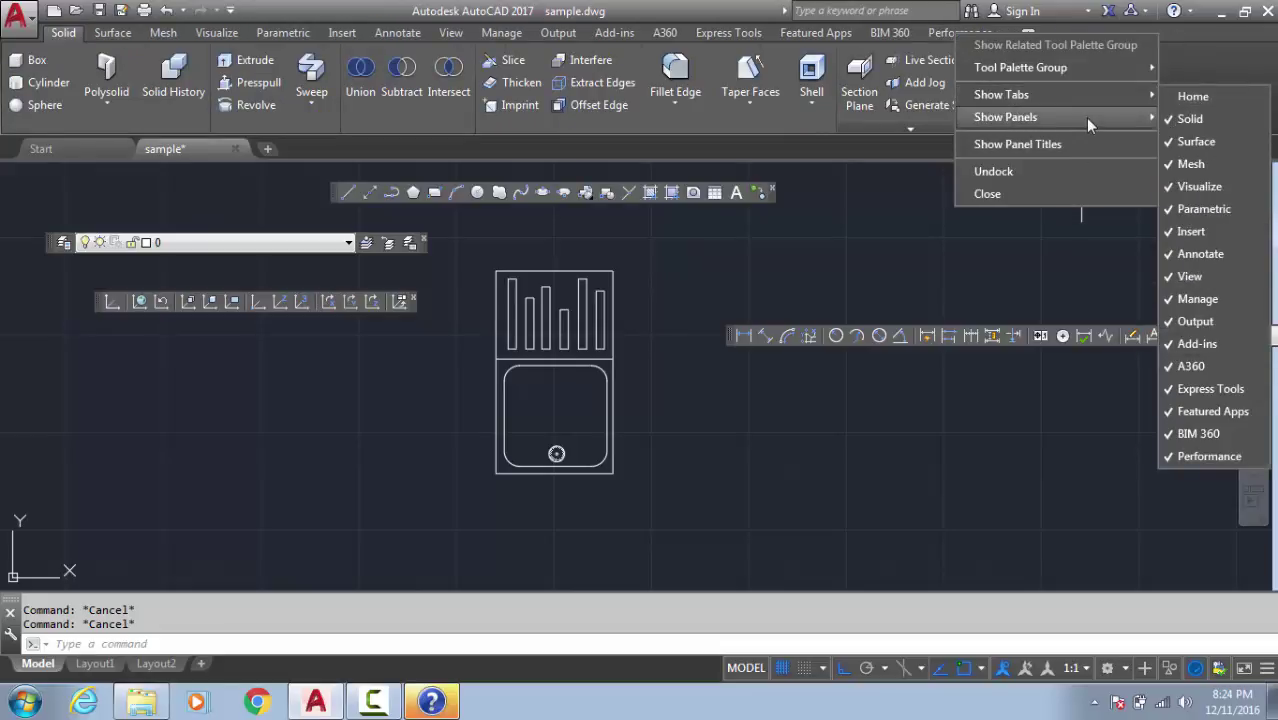
mouse_move(1088, 122)
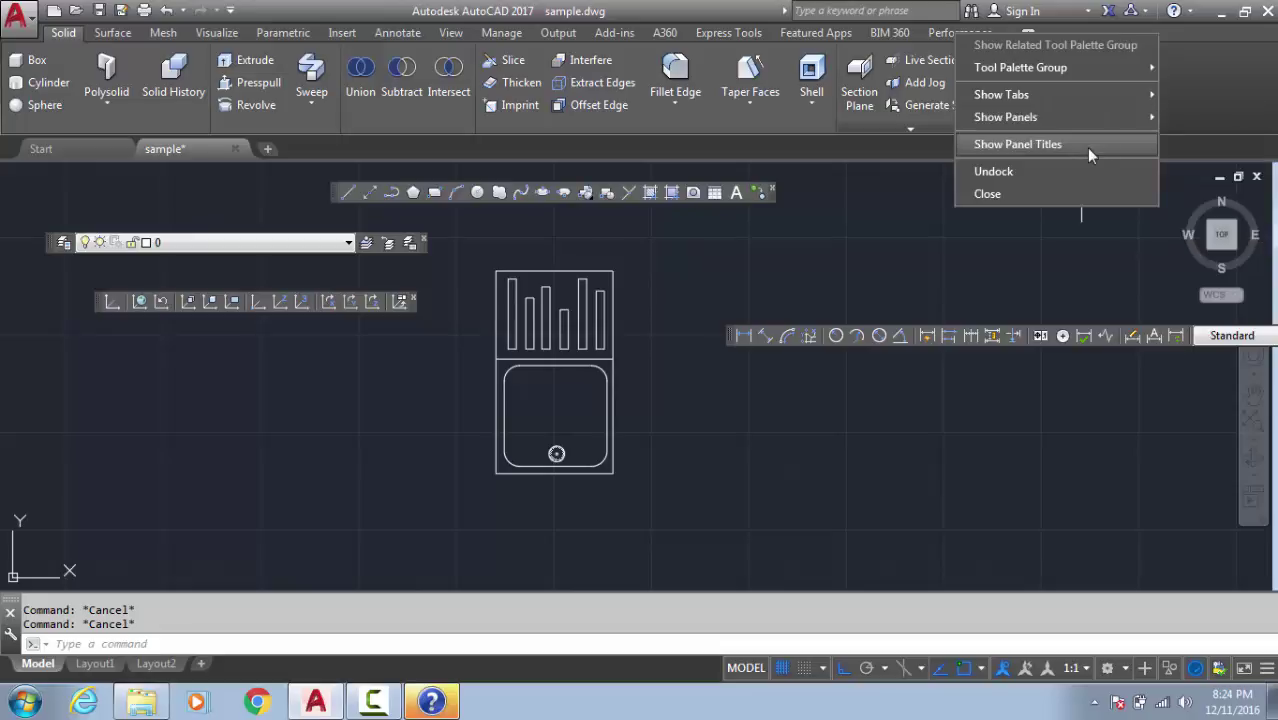
left_click(1026, 174)
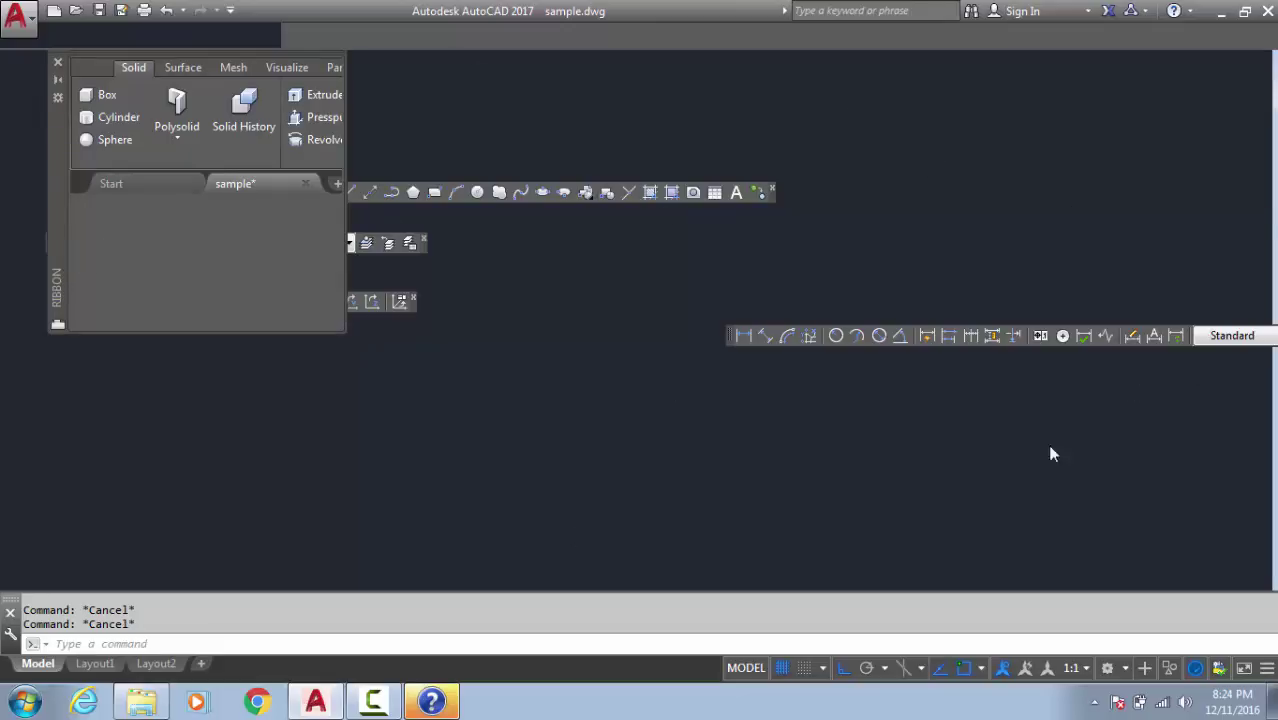
Check the running processes in Windows Task Manager and close it to return to AutoCAD.
right_click(698, 717)
left_click(770, 655)
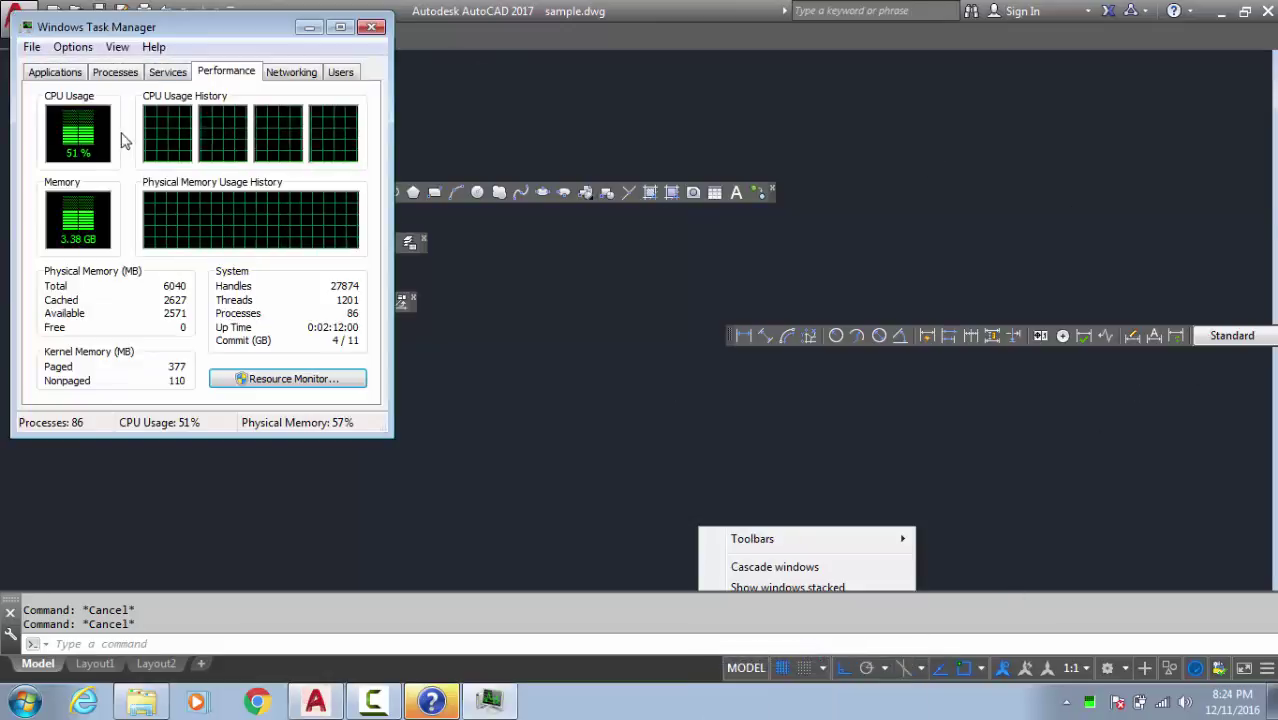
left_click(115, 72)
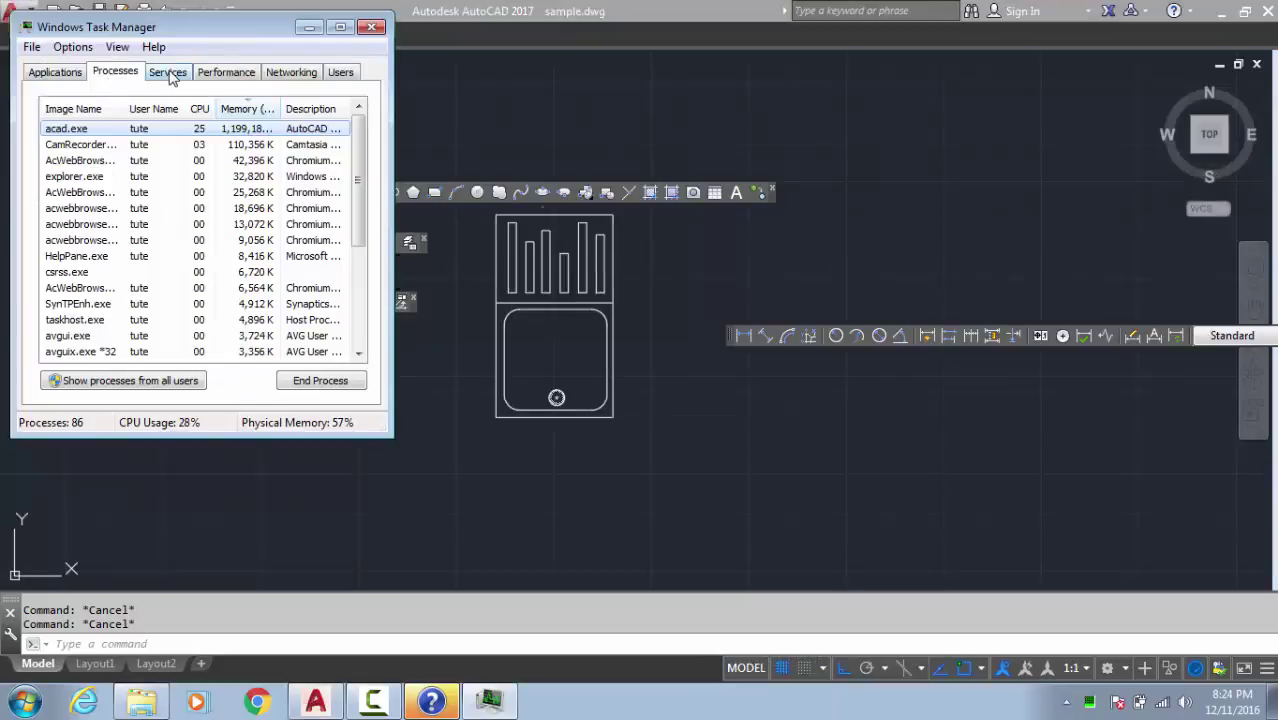
left_click(372, 26)
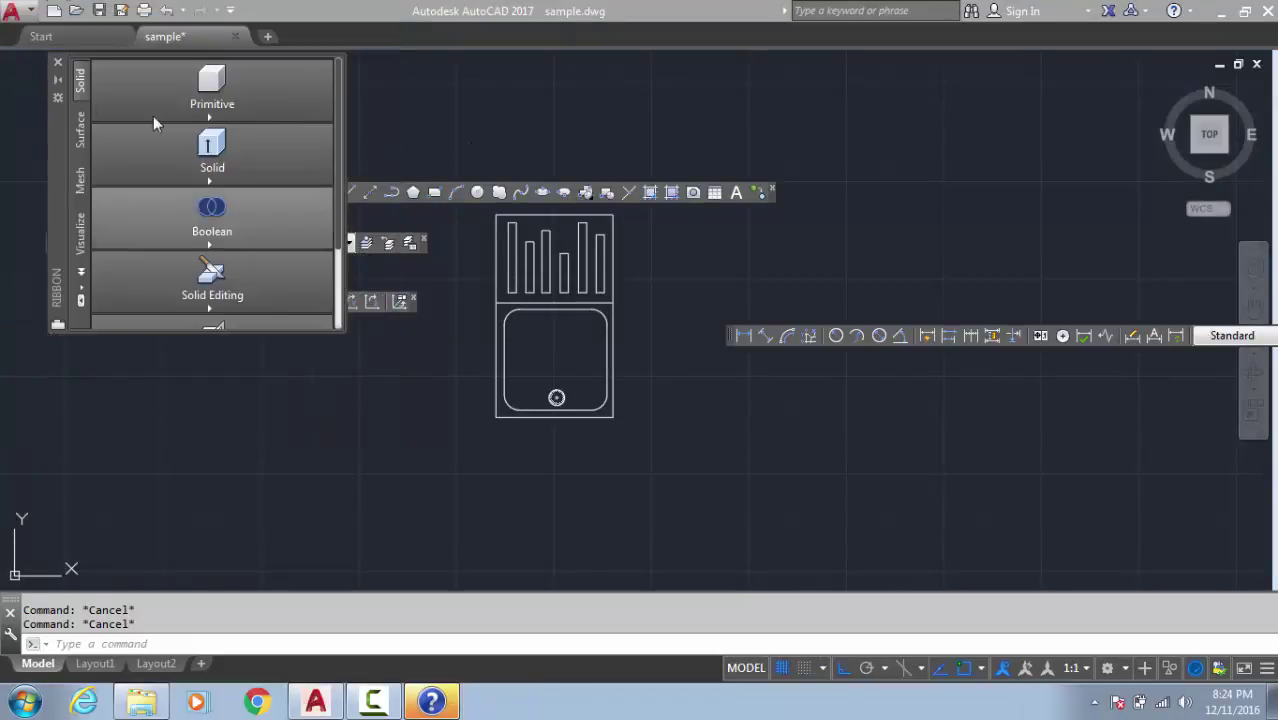
Move the floating ribbon palette to the middle of the drawing area, over the lower part of the sink.
left_click_drag(57, 115, 405, 355)
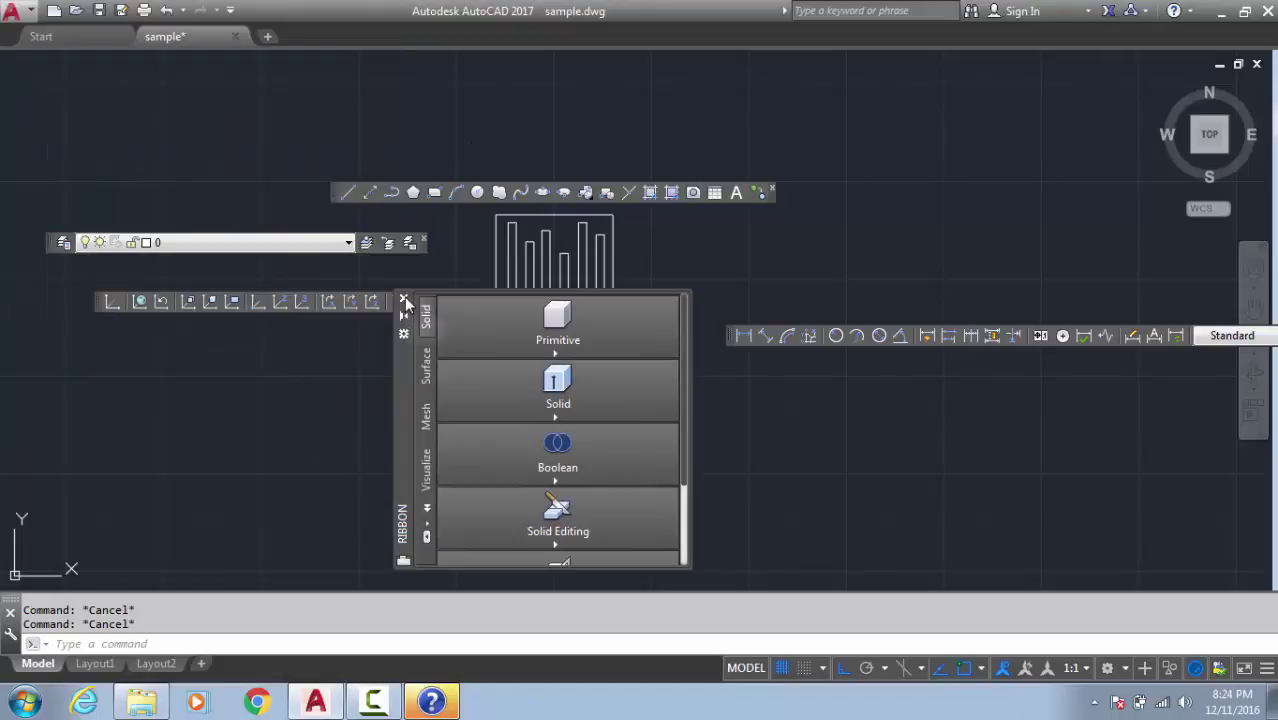
Close the floating ribbon and dock the Draw, Layers and UCS toolbars above the drawing area and the Dimension toolbar along its left edge.
left_click(405, 302)
mouse_move(342, 193)
left_mouse_down()
mouse_move(367, 176)
mouse_move(15, 90)
mouse_move(12, 70)
mouse_move(44, 52)
mouse_move(64, 68)
left_mouse_up()
mouse_move(438, 62)
left_mouse_down()
mouse_move(455, 76)
mouse_move(625, 61)
left_mouse_up()
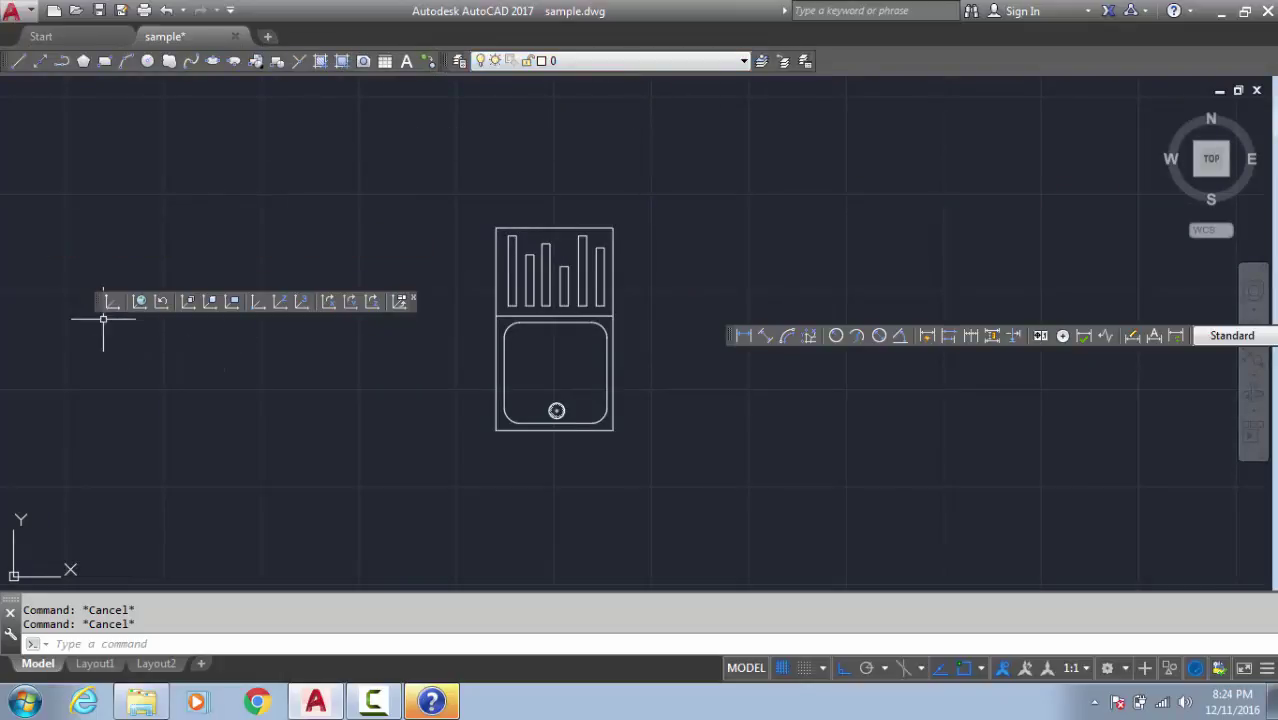
left_click_drag(200, 300, 986, 59)
mouse_move(733, 343)
left_mouse_down()
mouse_move(3, 163)
mouse_move(2, 355)
mouse_move(2, 318)
left_mouse_up()
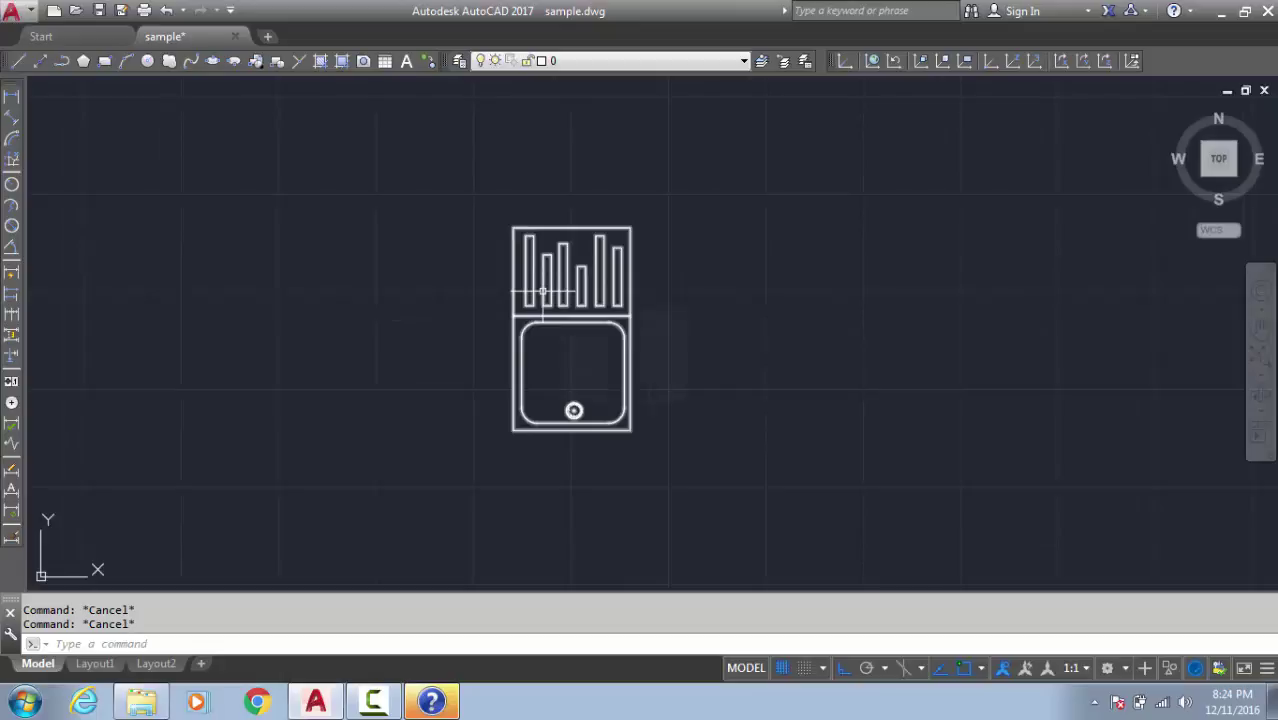
Show the Properties palette, move it over the middle of the drawing area and allow it to dock.
type("MO")
key("Return")
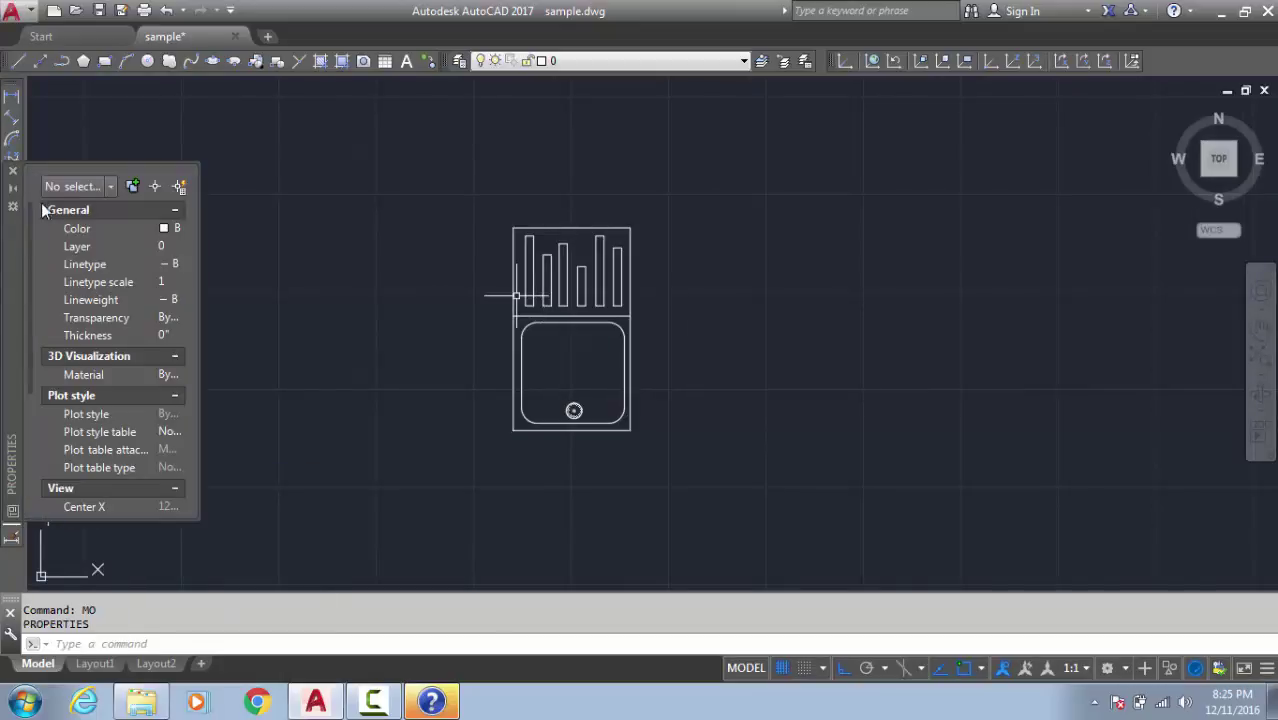
left_click_drag(15, 367, 490, 277)
right_click(490, 277)
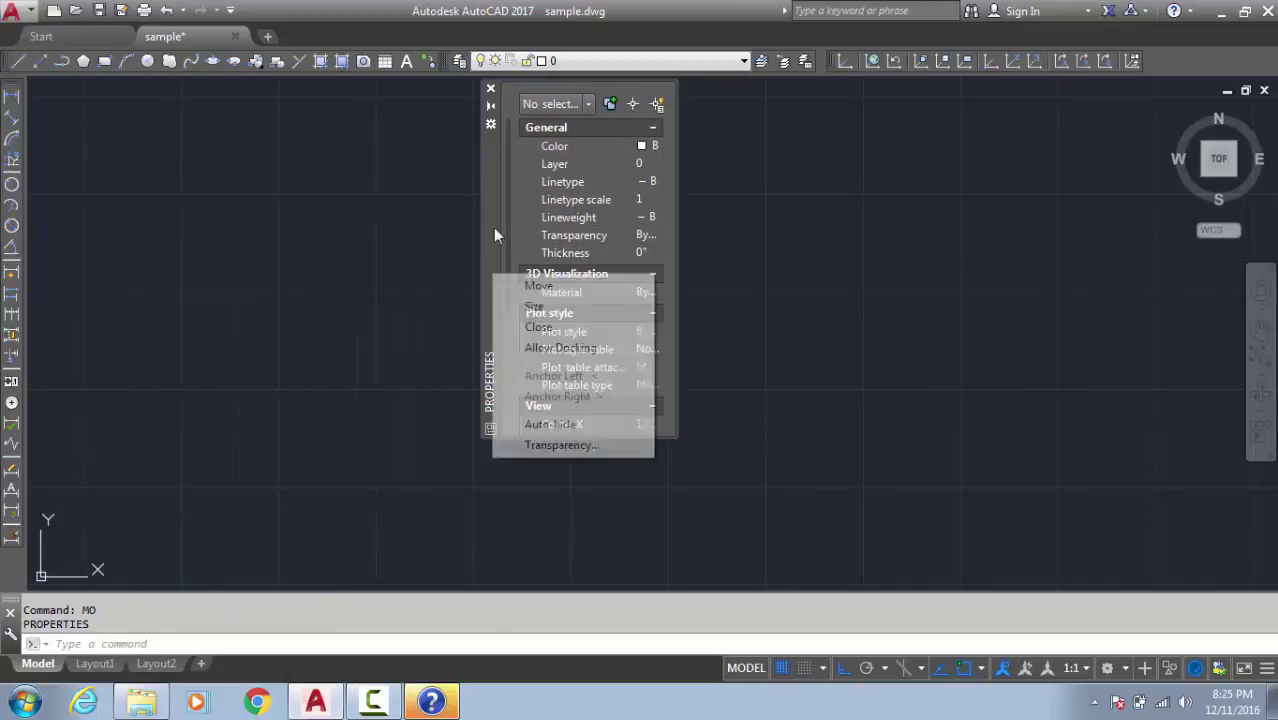
left_click(490, 110)
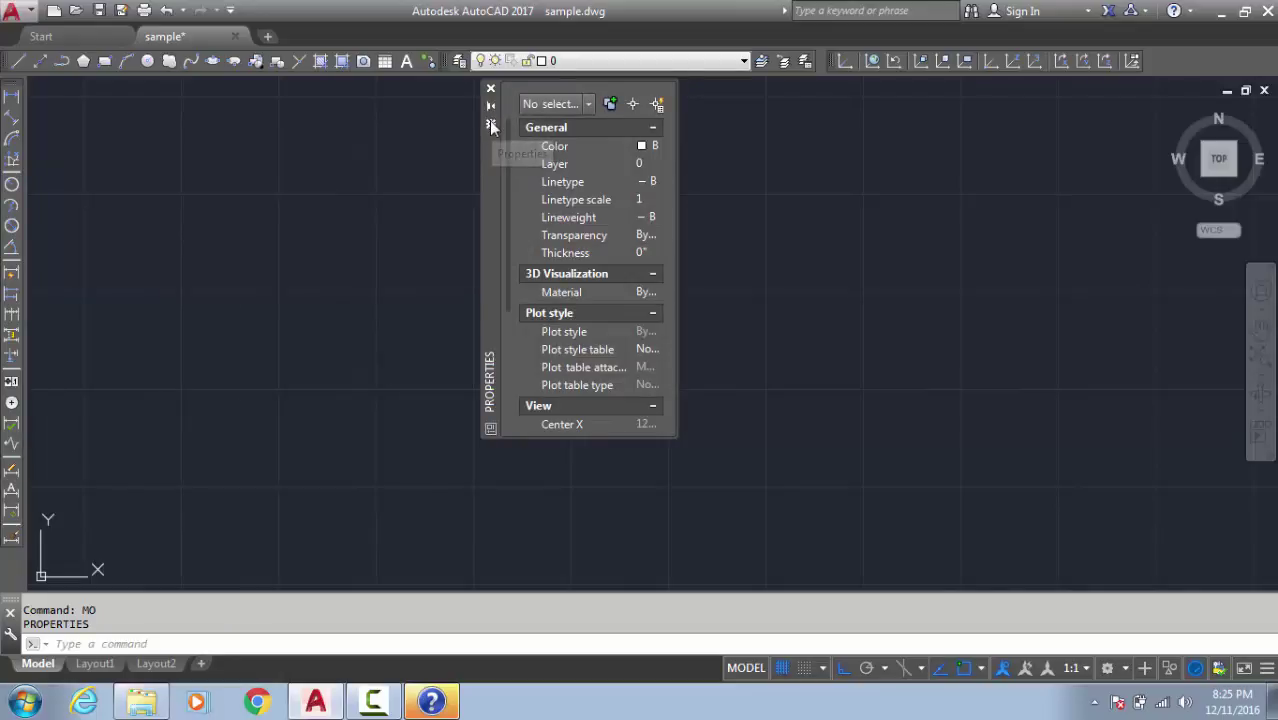
left_click(491, 122)
left_click(551, 191)
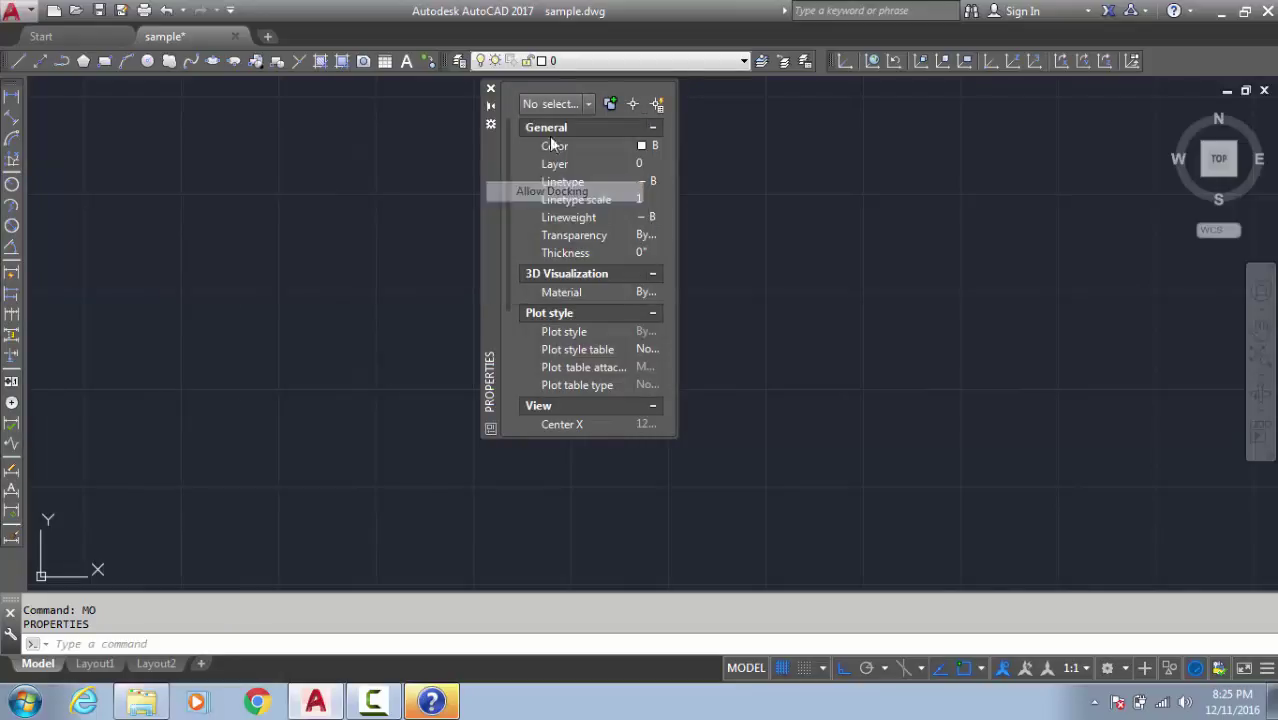
Anchor the Properties palette to the left side and display its contents.
left_click(490, 122)
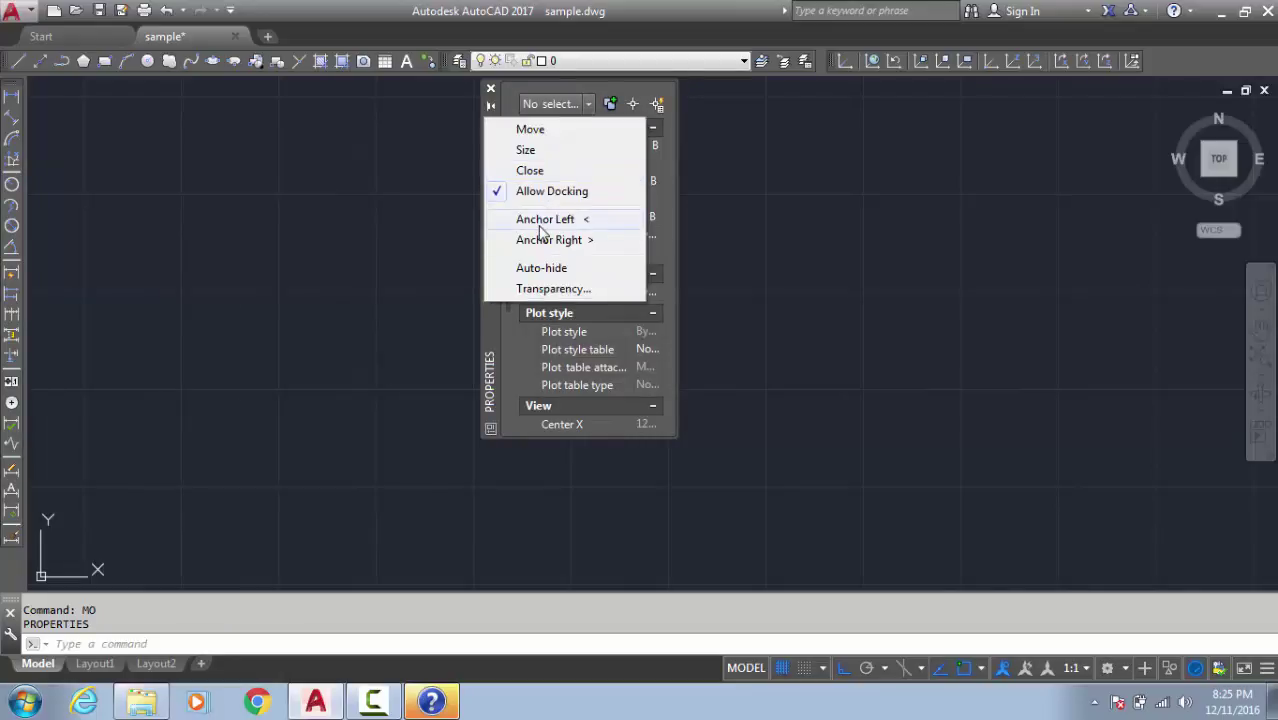
left_click(540, 222)
mouse_move(18, 163)
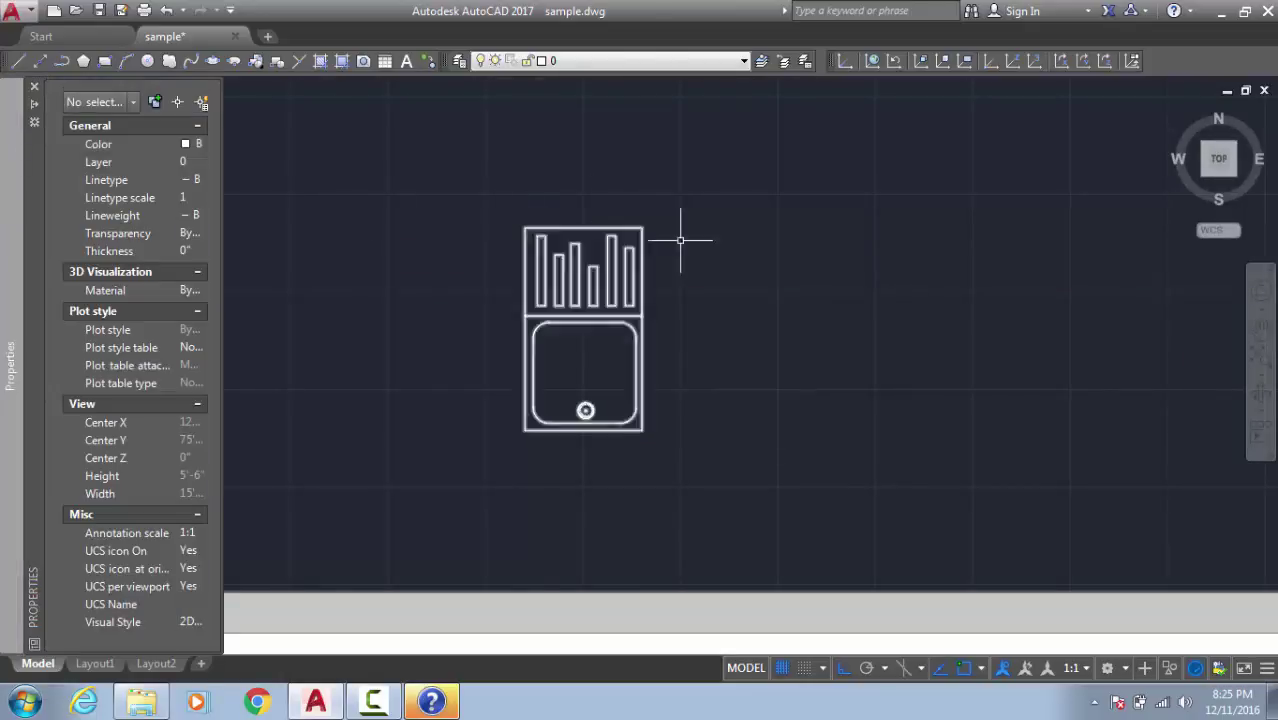
Anchor the Properties palette to the right side instead, and close it.
right_click(16, 178)
left_click(36, 122)
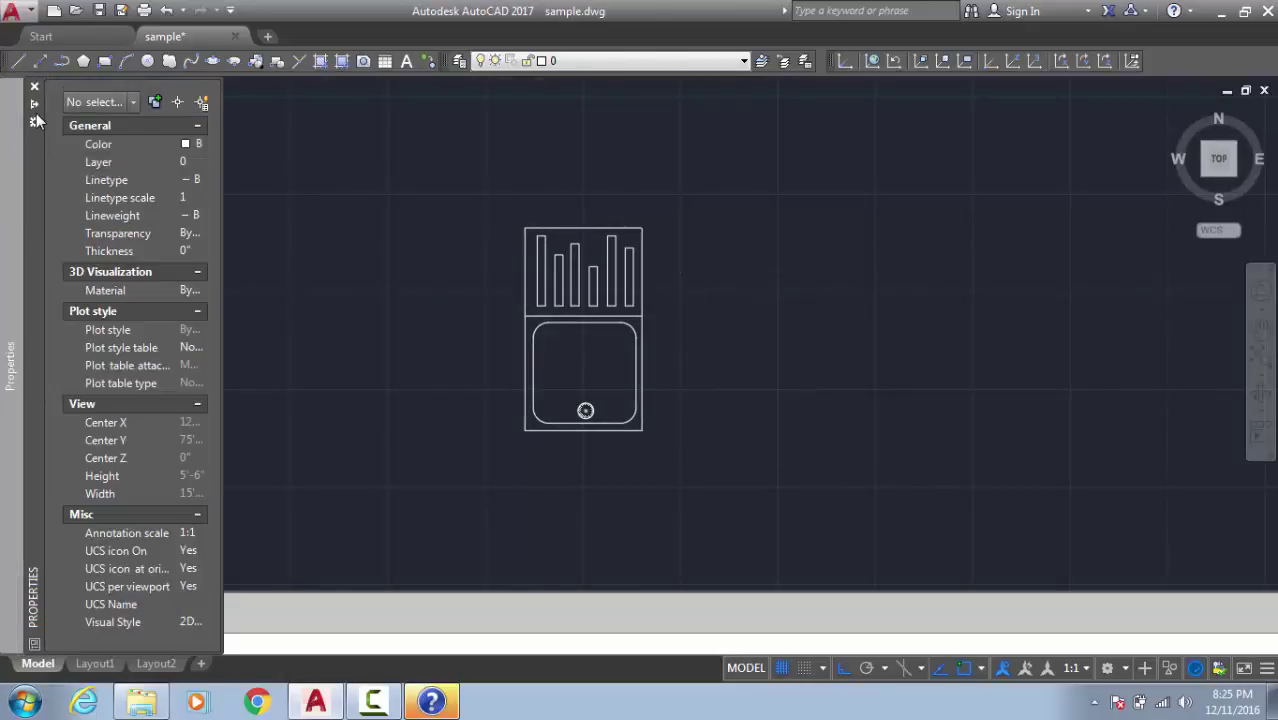
left_click(34, 122)
left_click(137, 234)
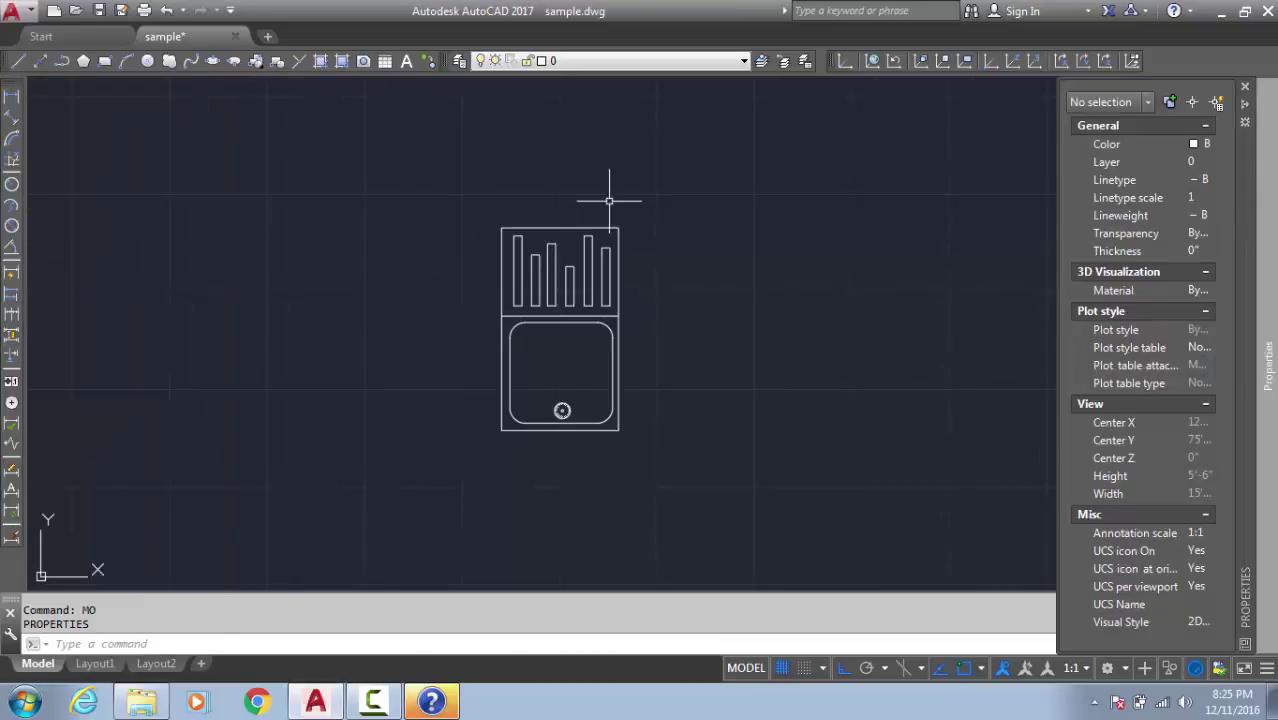
left_click(1244, 87)
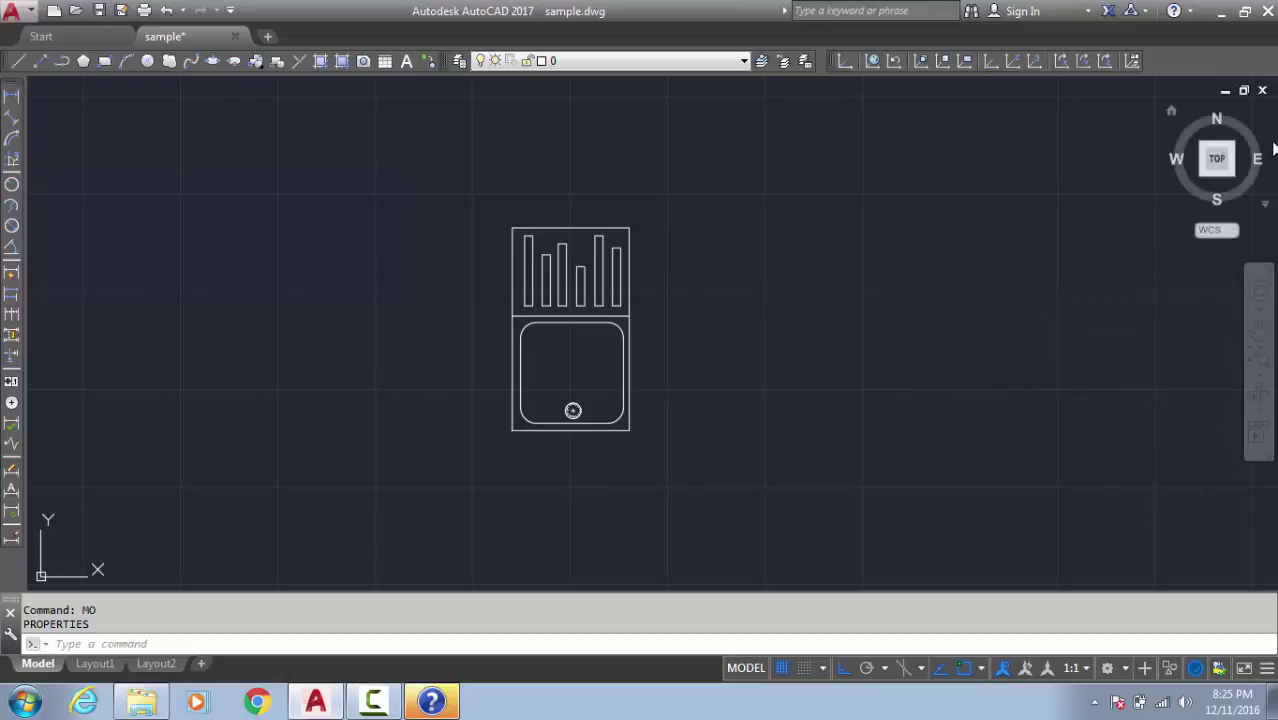
Try to reopen the Properties palette with the MO command and maximize the program window.
mouse_move(1180, 112)
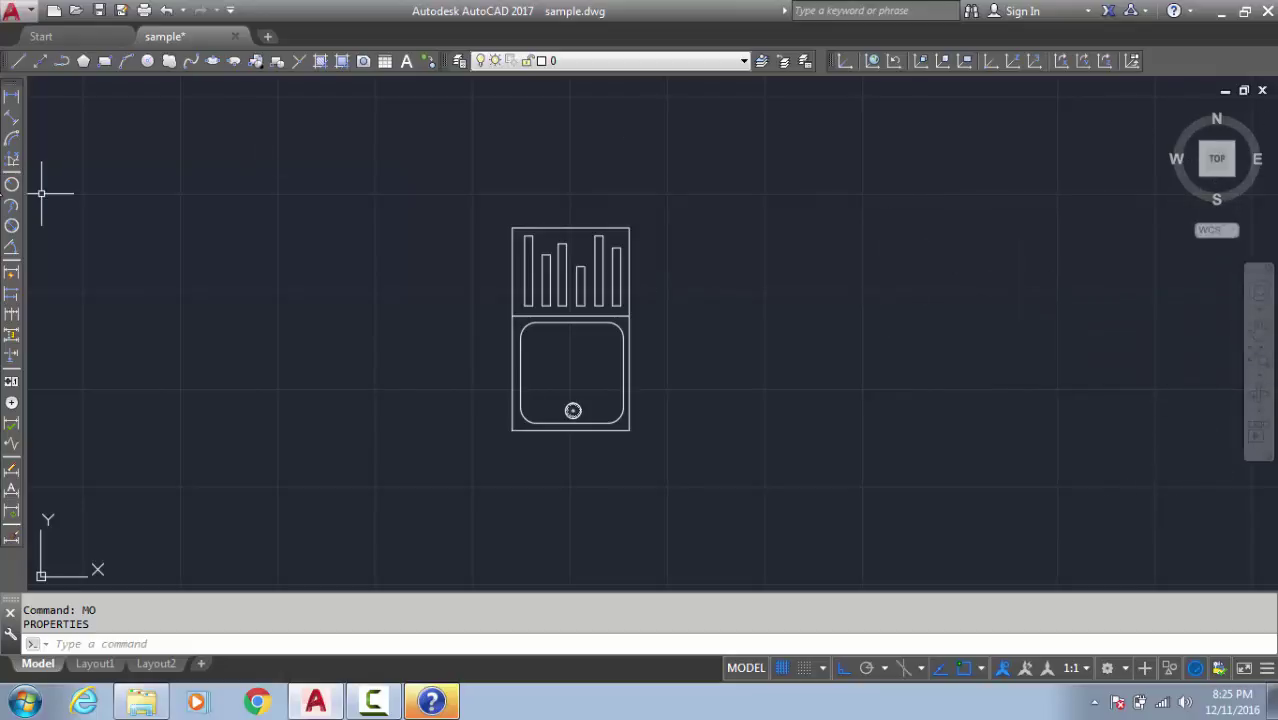
type("mo")
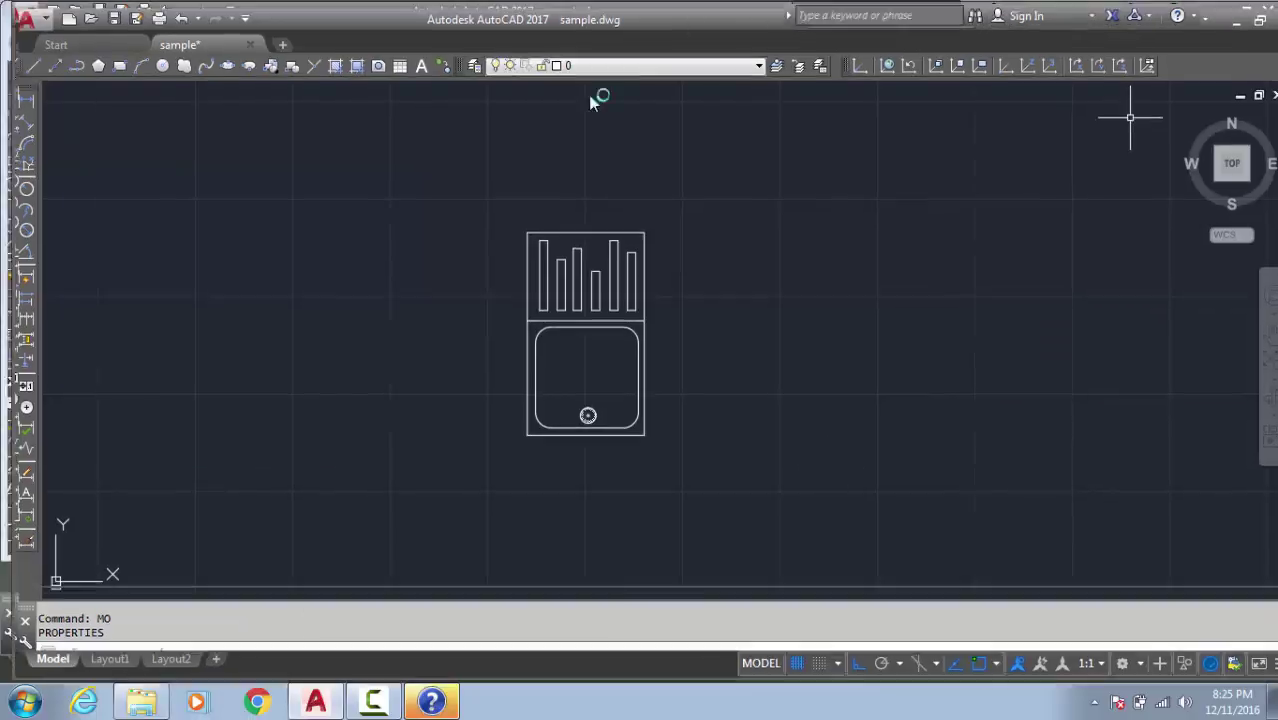
key("super+Up")
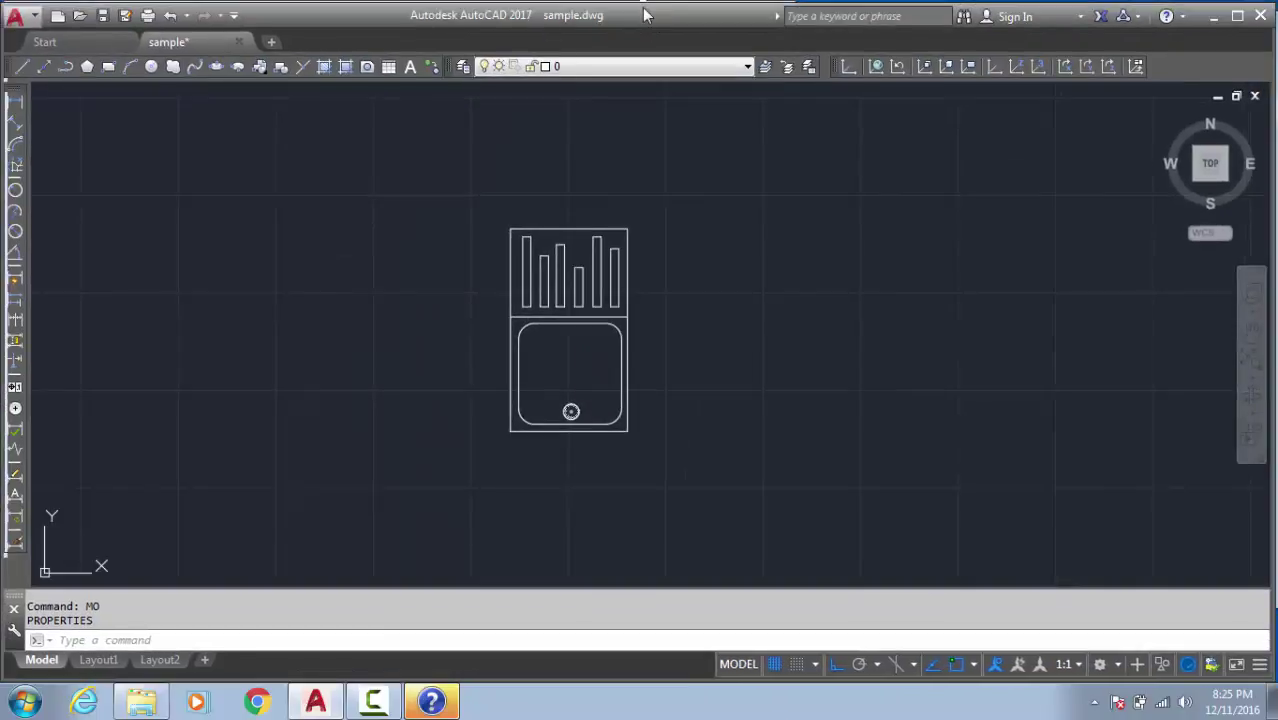
type("M")
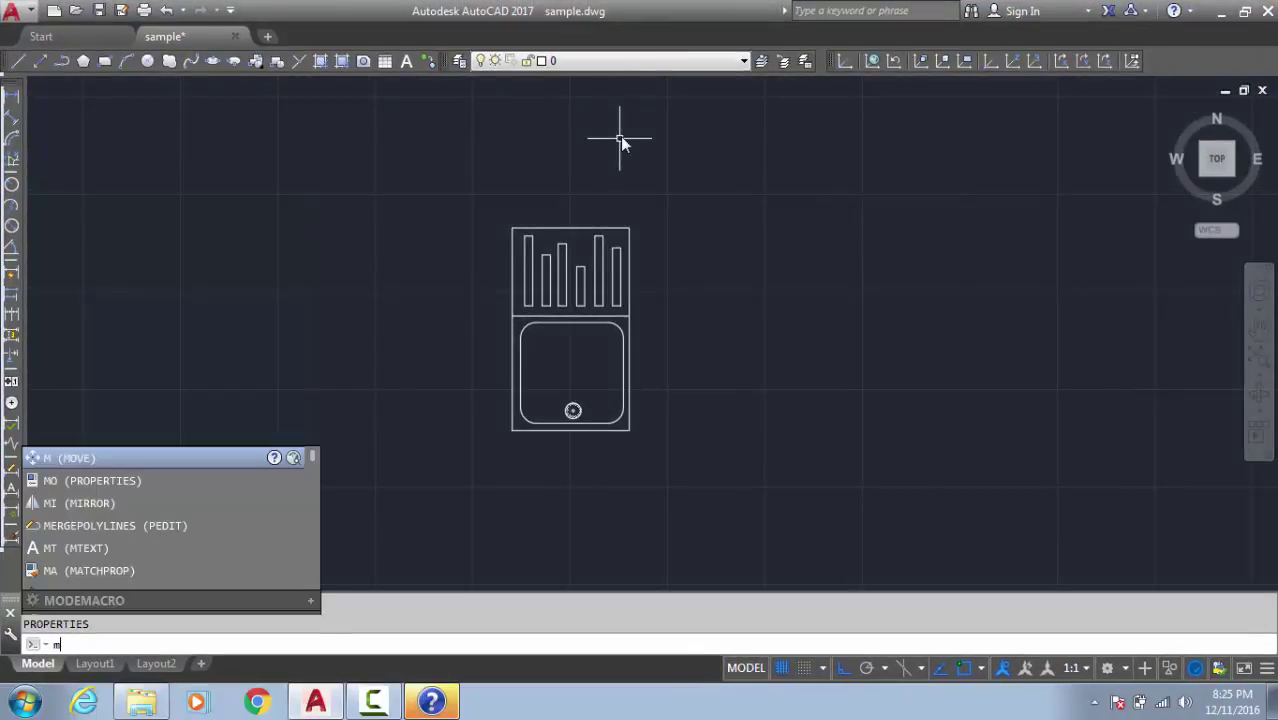
type("o")
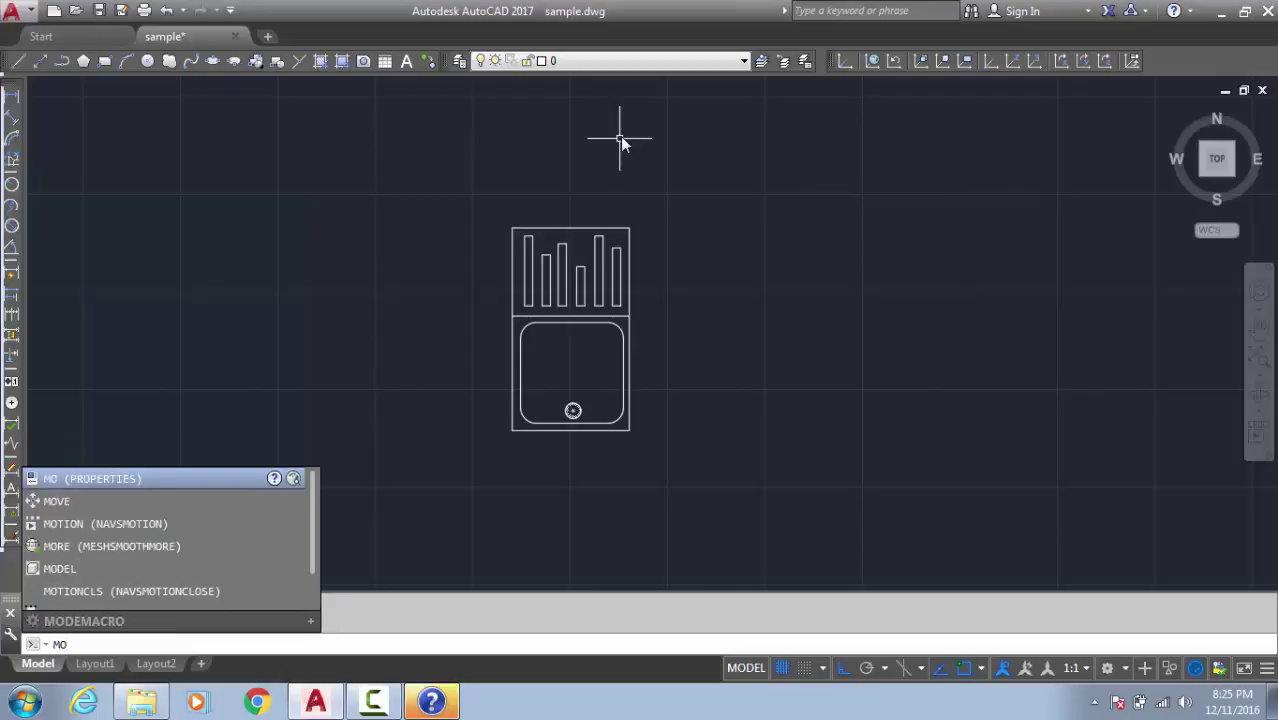
key("Return")
key("Escape")
key("Escape")
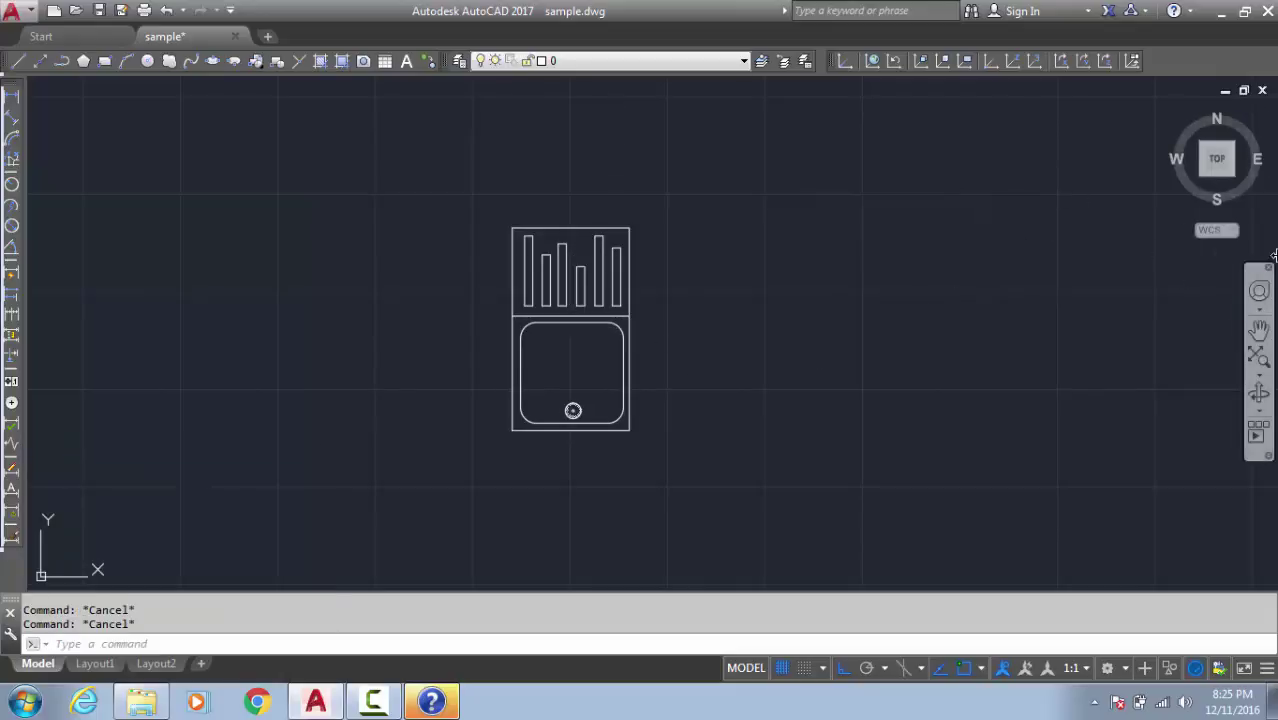
Hide the navigation bar from the drawing area.
left_click(1268, 268)
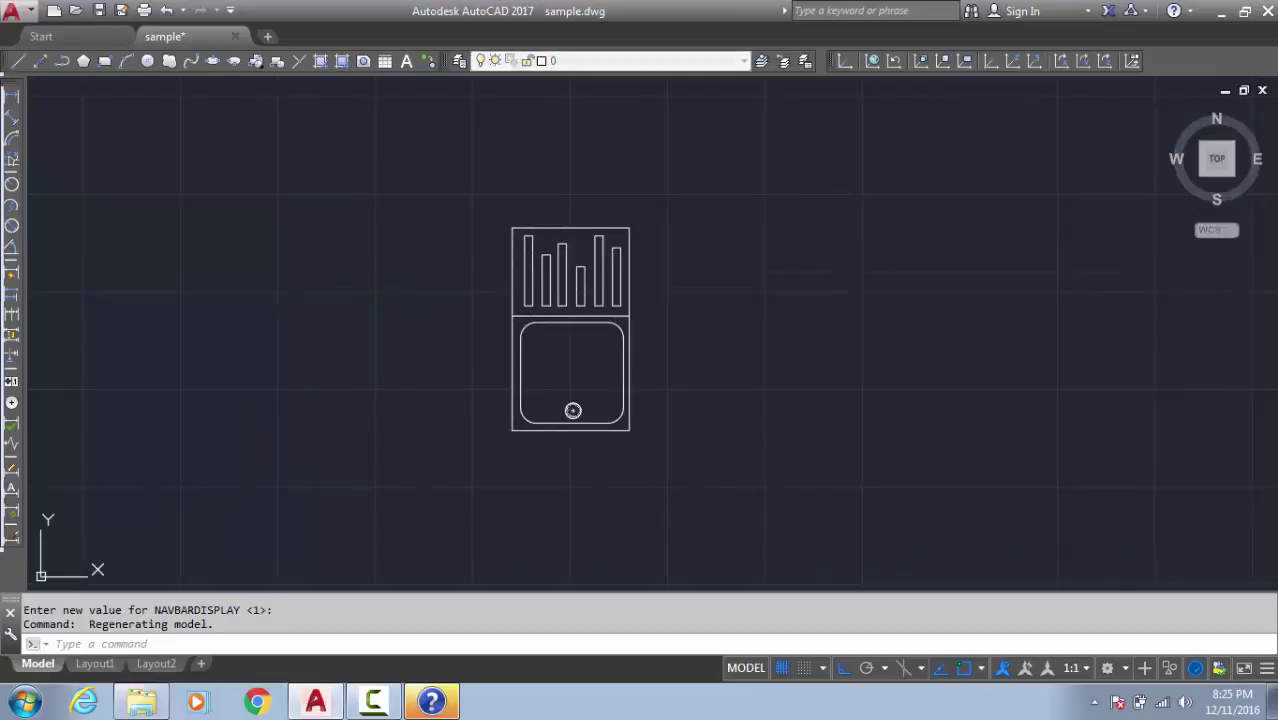
key("Escape")
key("Escape")
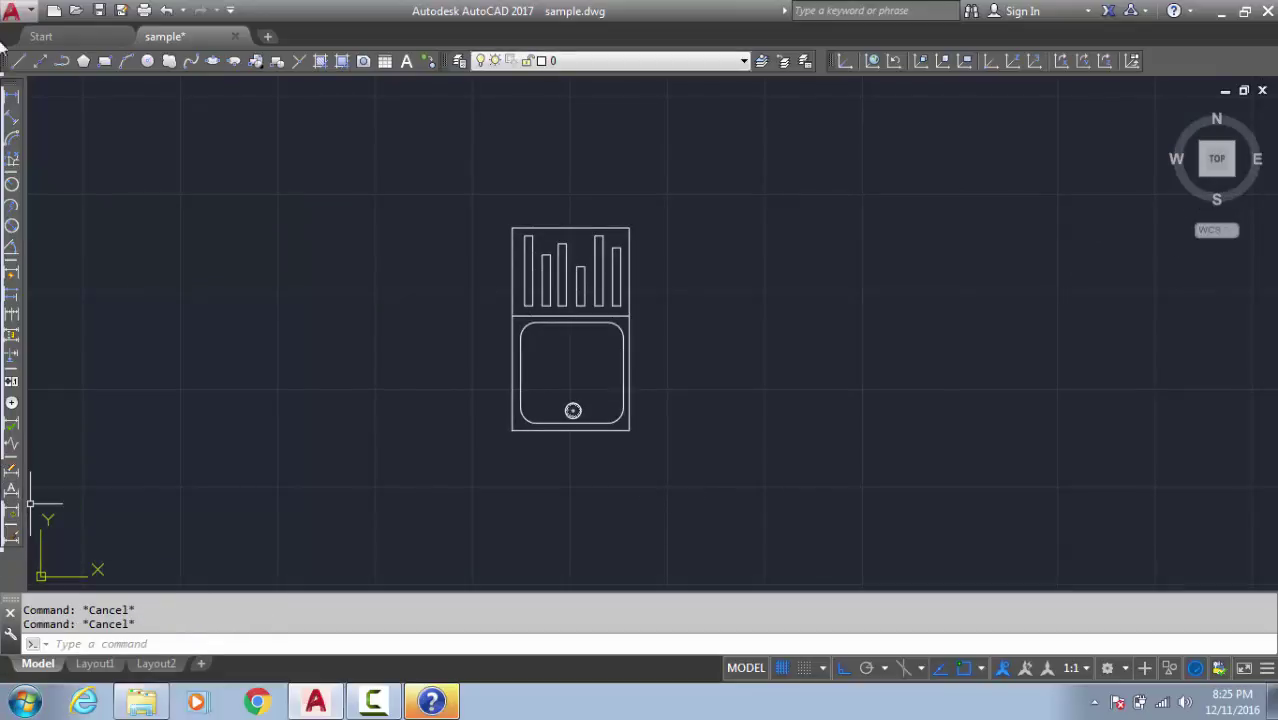
left_click(13, 112)
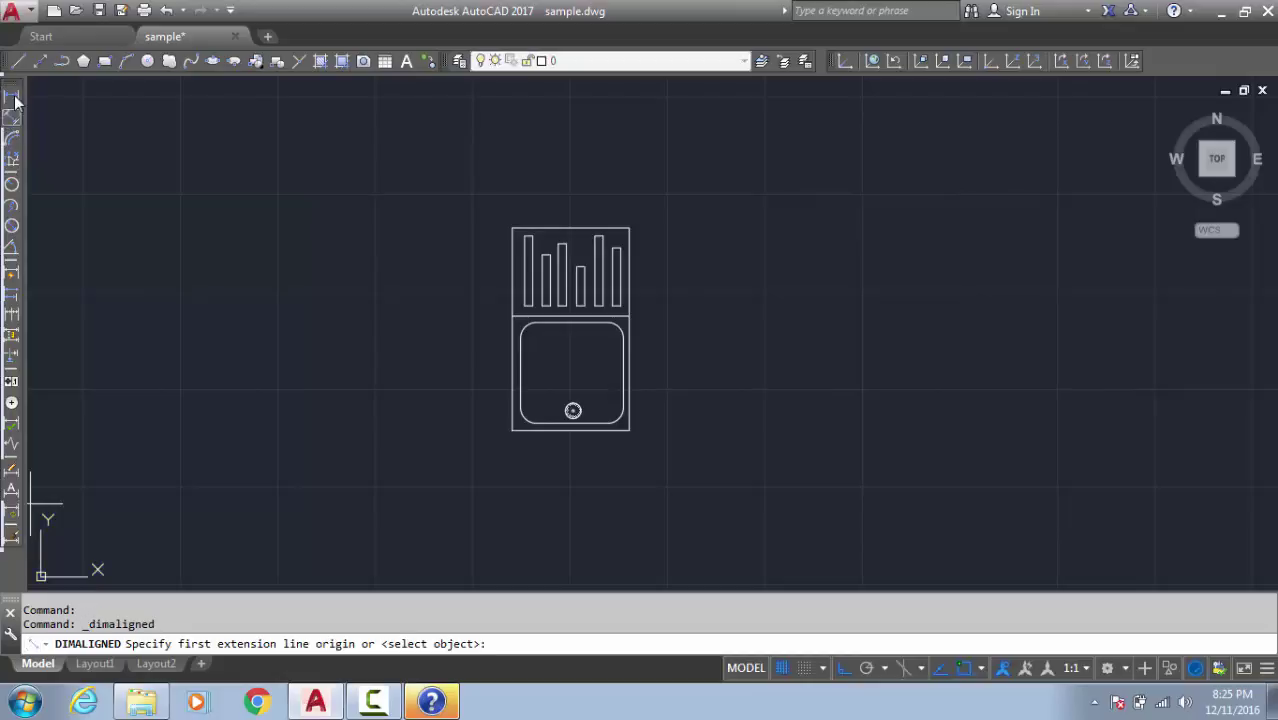
key("Escape")
key("Escape")
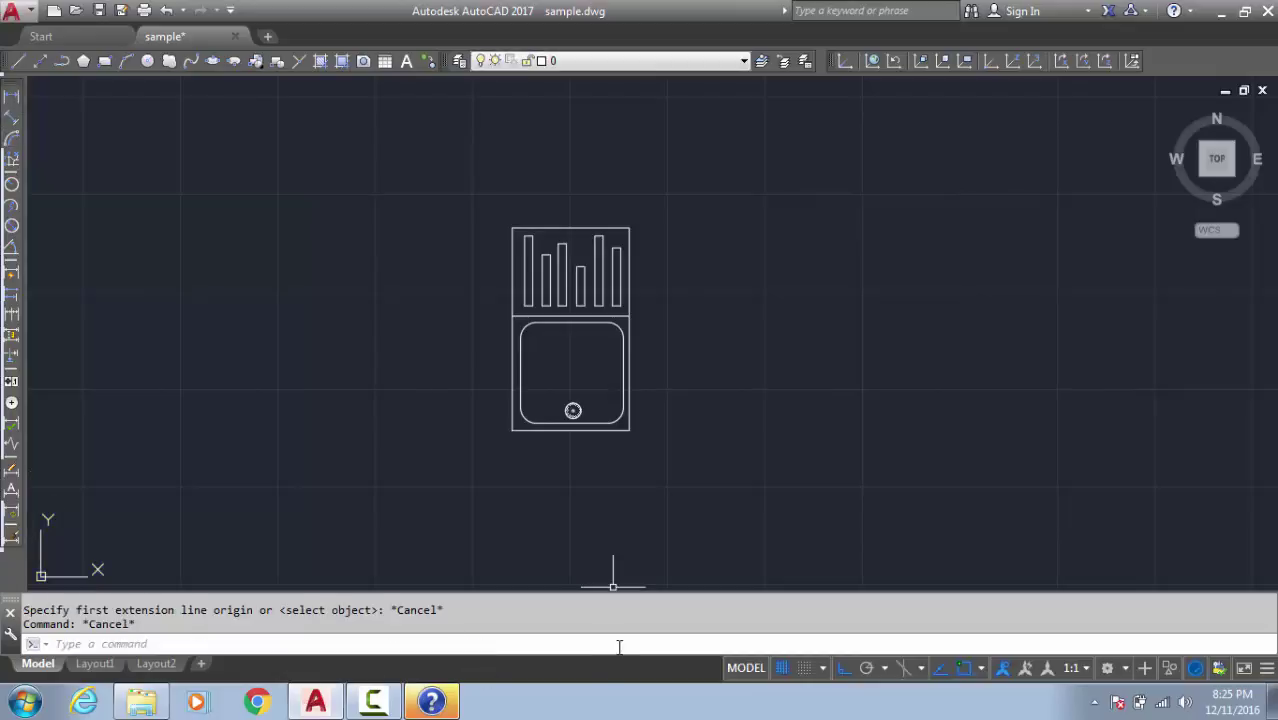
Show the Tool Palettes window with the TP command and turn on its auto-hide.
type("tp")
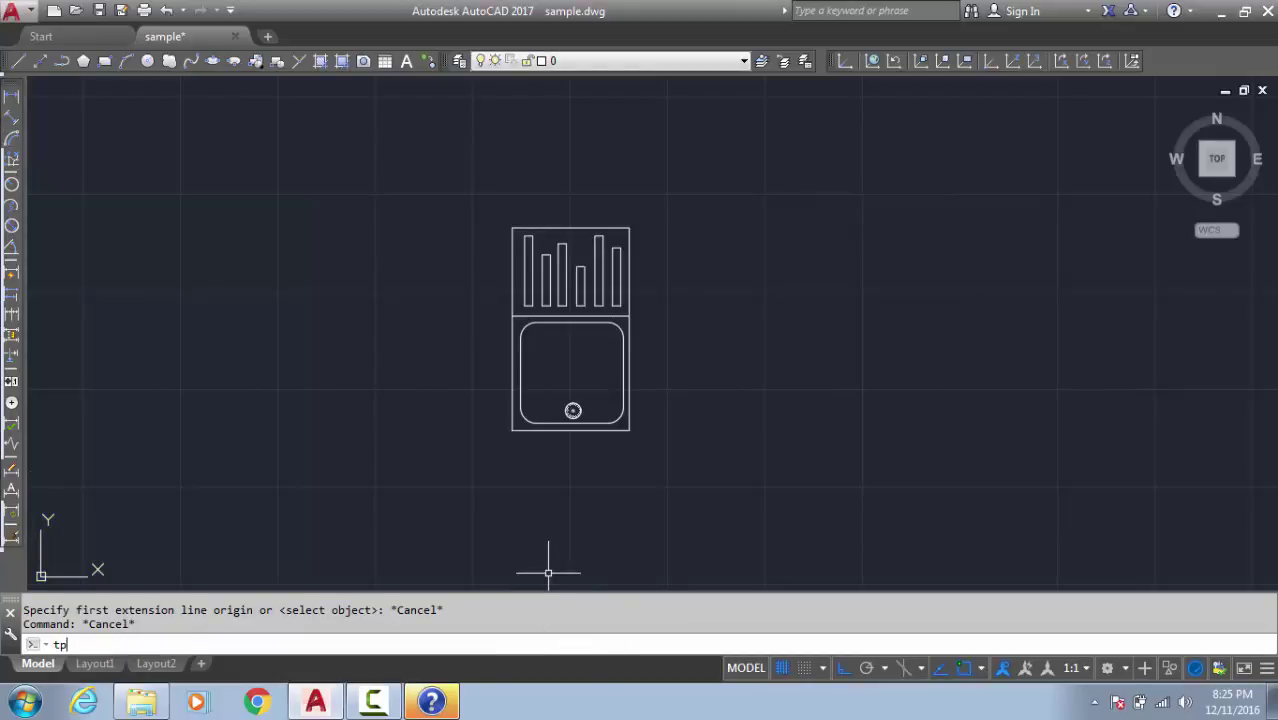
key("Return")
left_click(972, 195)
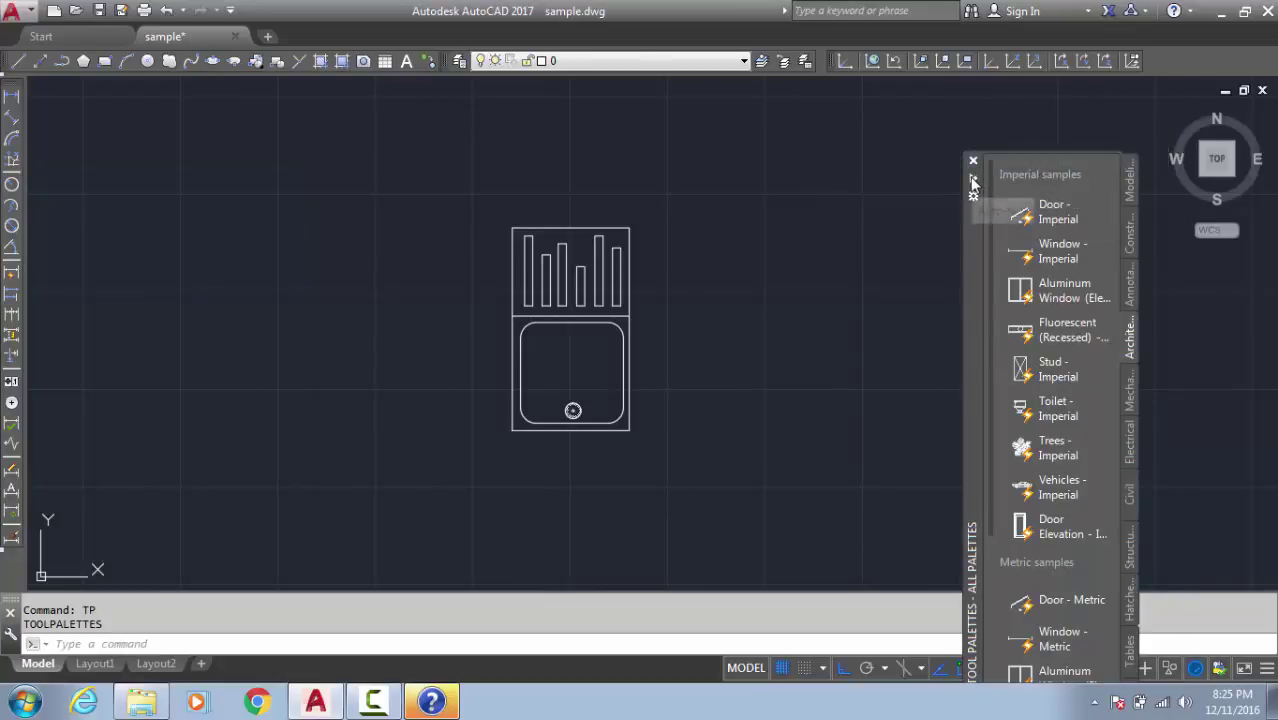
left_click(973, 178)
left_click(874, 268)
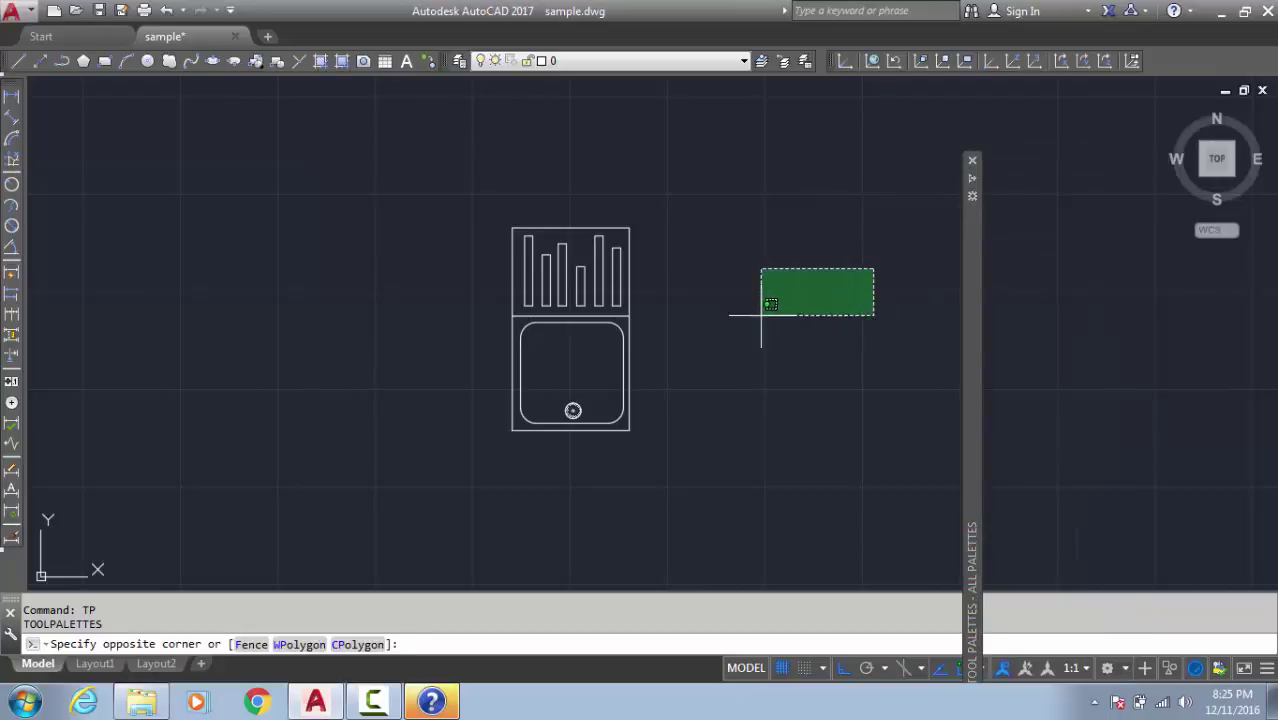
left_click(765, 297)
Anchor the Tool Palettes window to the right side of the drawing area.
left_click(975, 197)
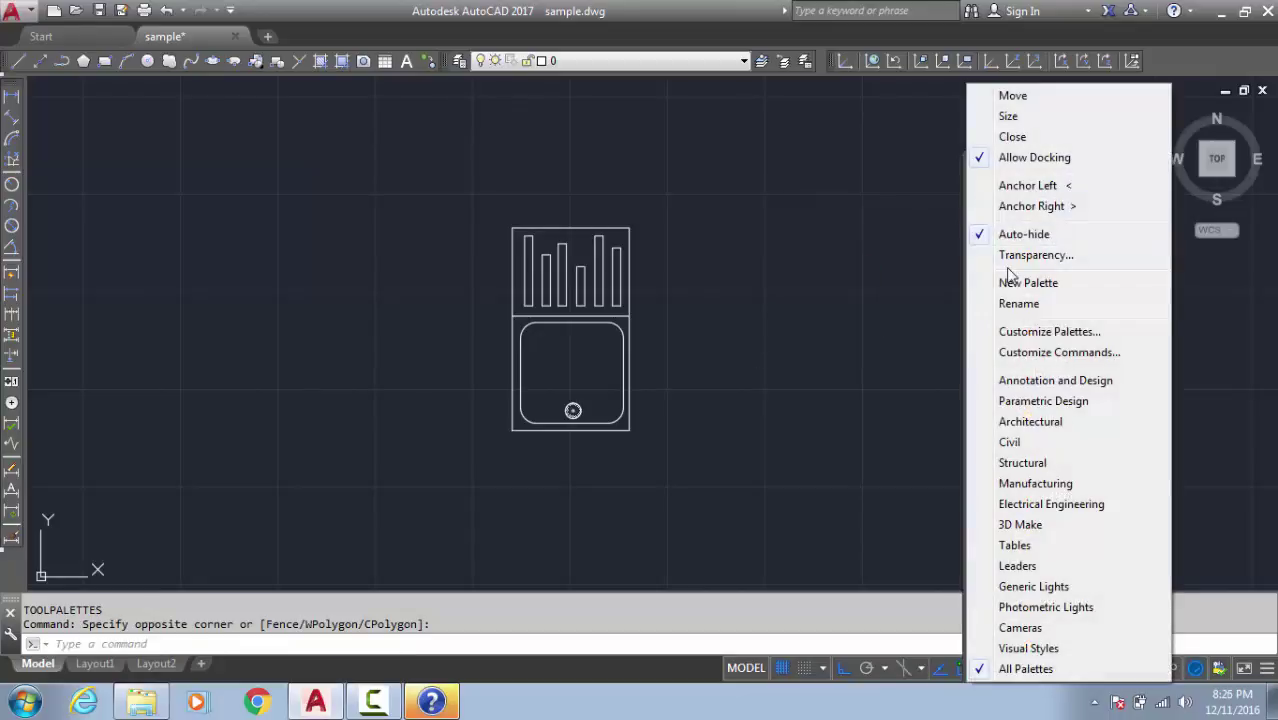
left_click(1018, 206)
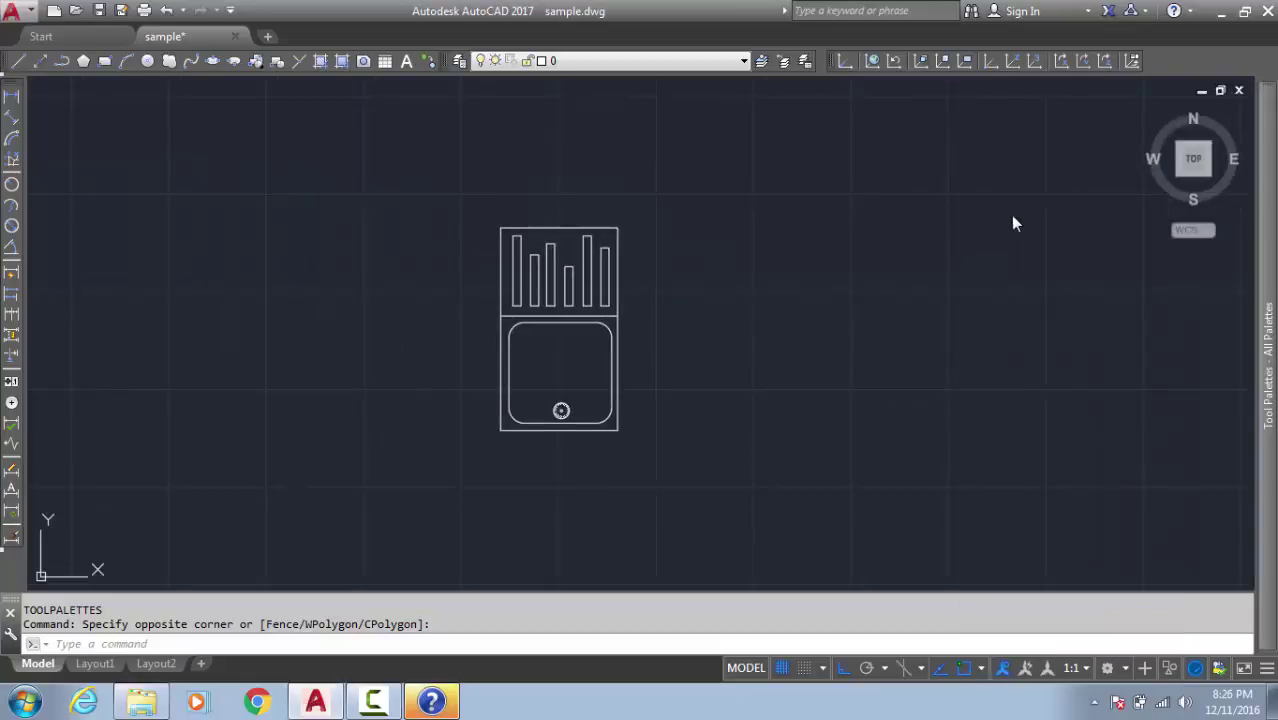
mouse_move(1274, 207)
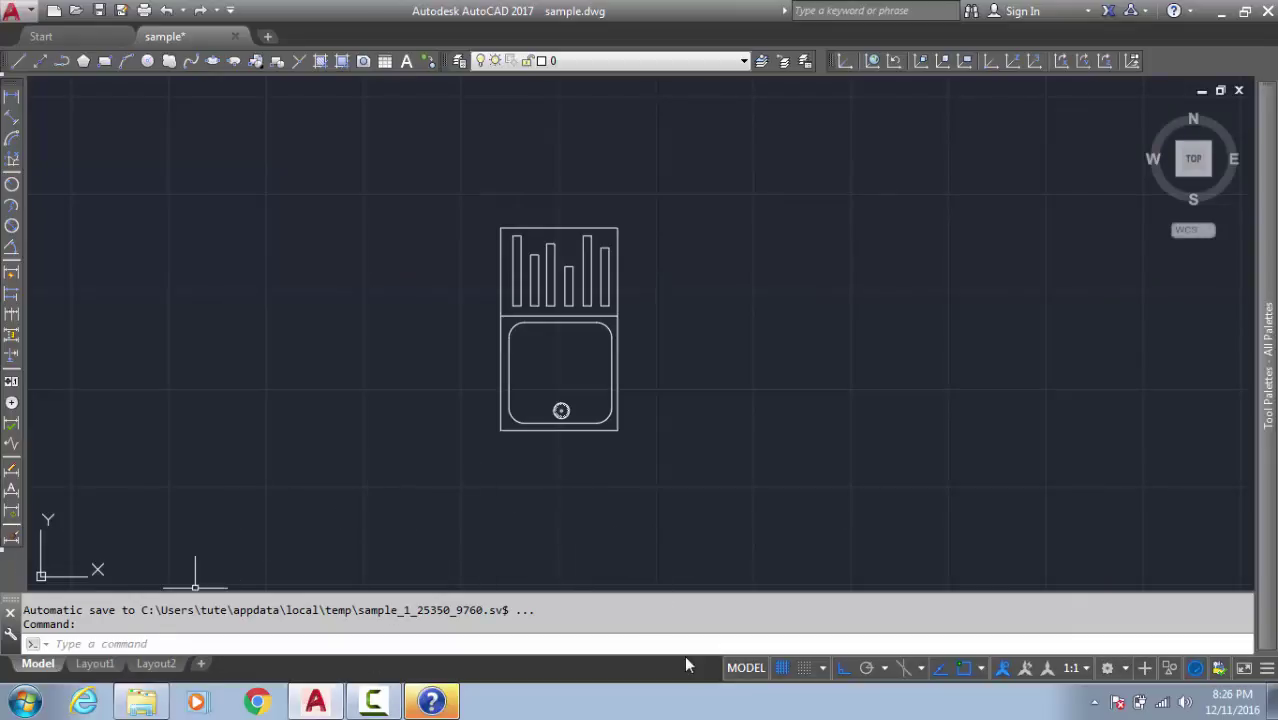
Save the current interface layout as a new workspace, naming it with a personal first name.
key("Escape")
key("Escape")
left_click(1107, 668)
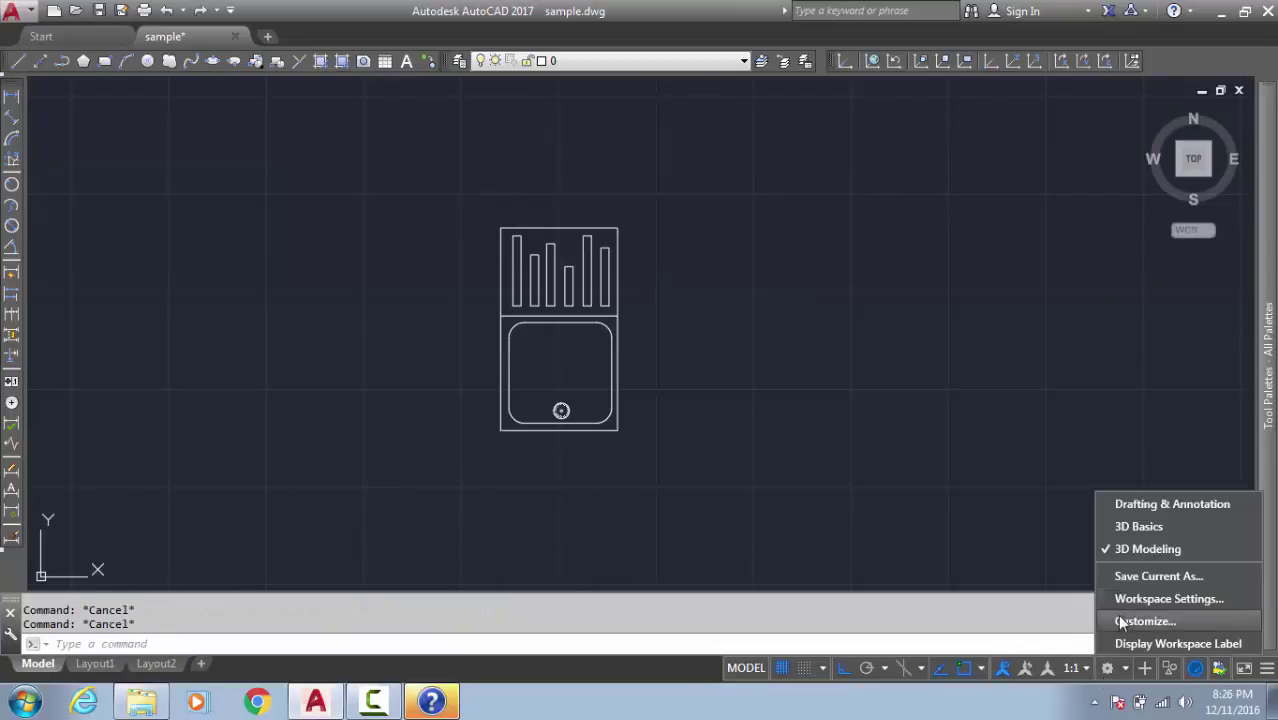
left_click(1123, 580)
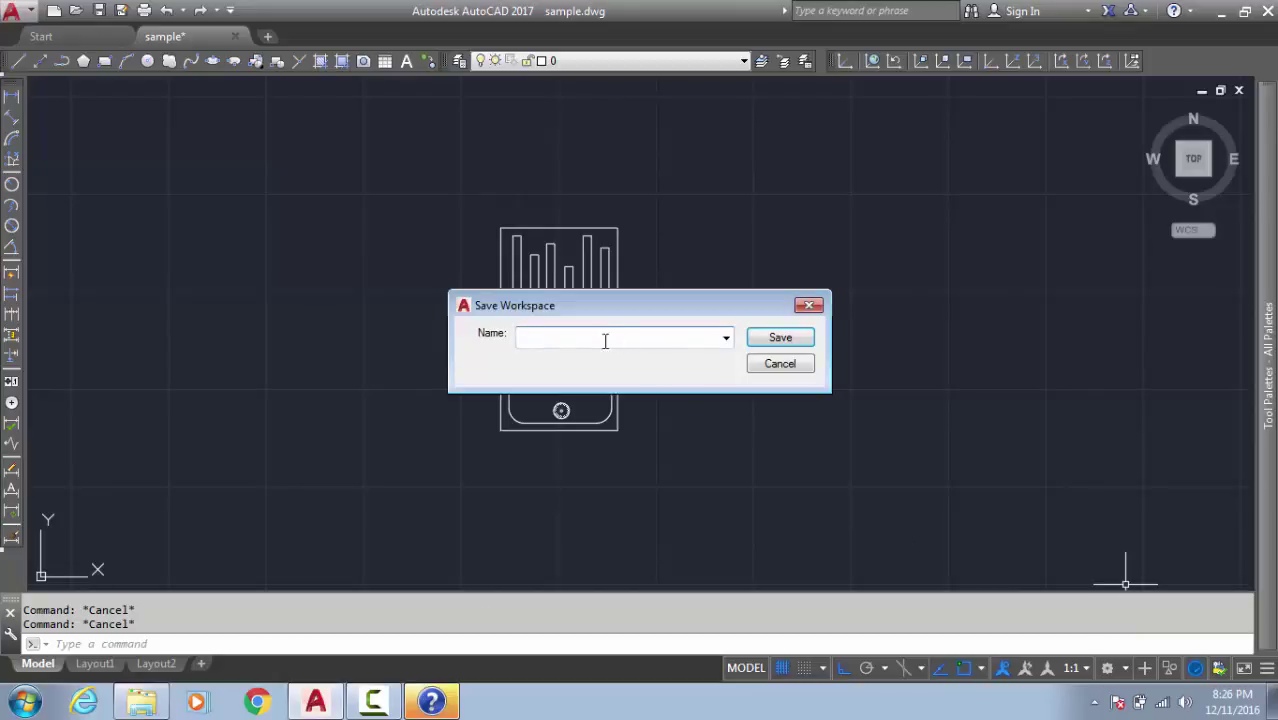
type("shahryar")
key("ctrl+shift+Escape")
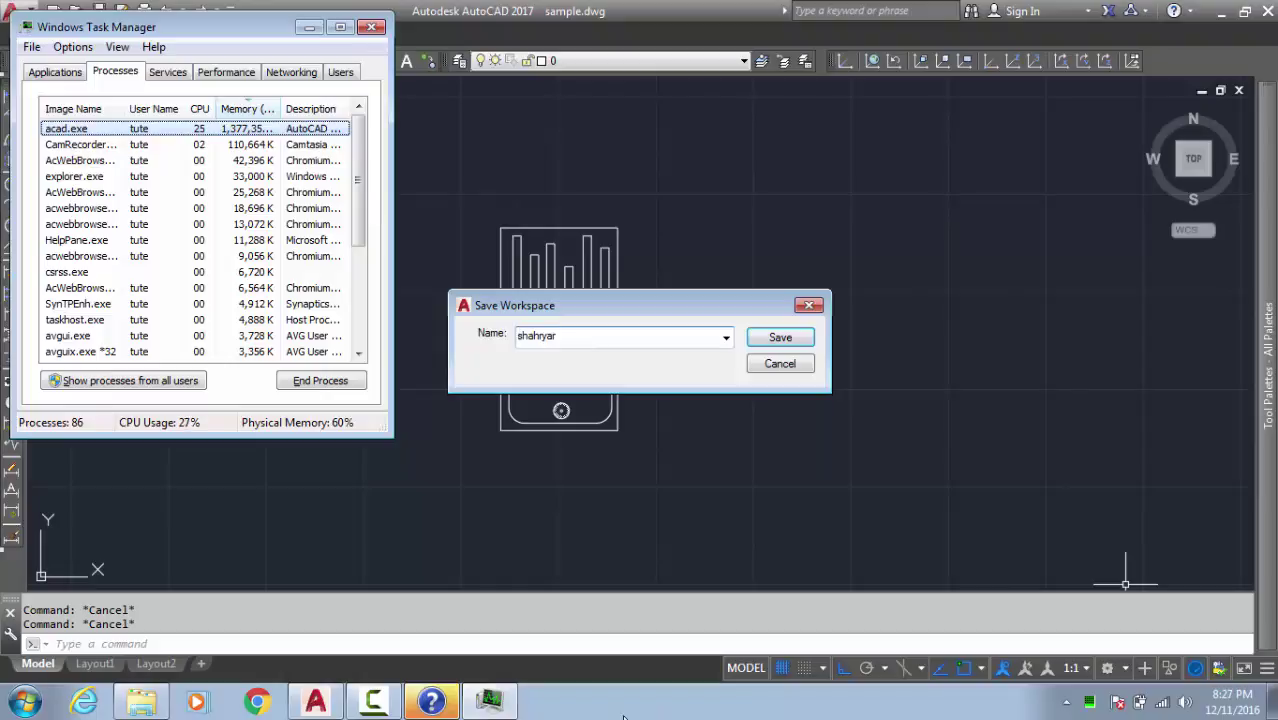
key("Return")
left_click(976, 595)
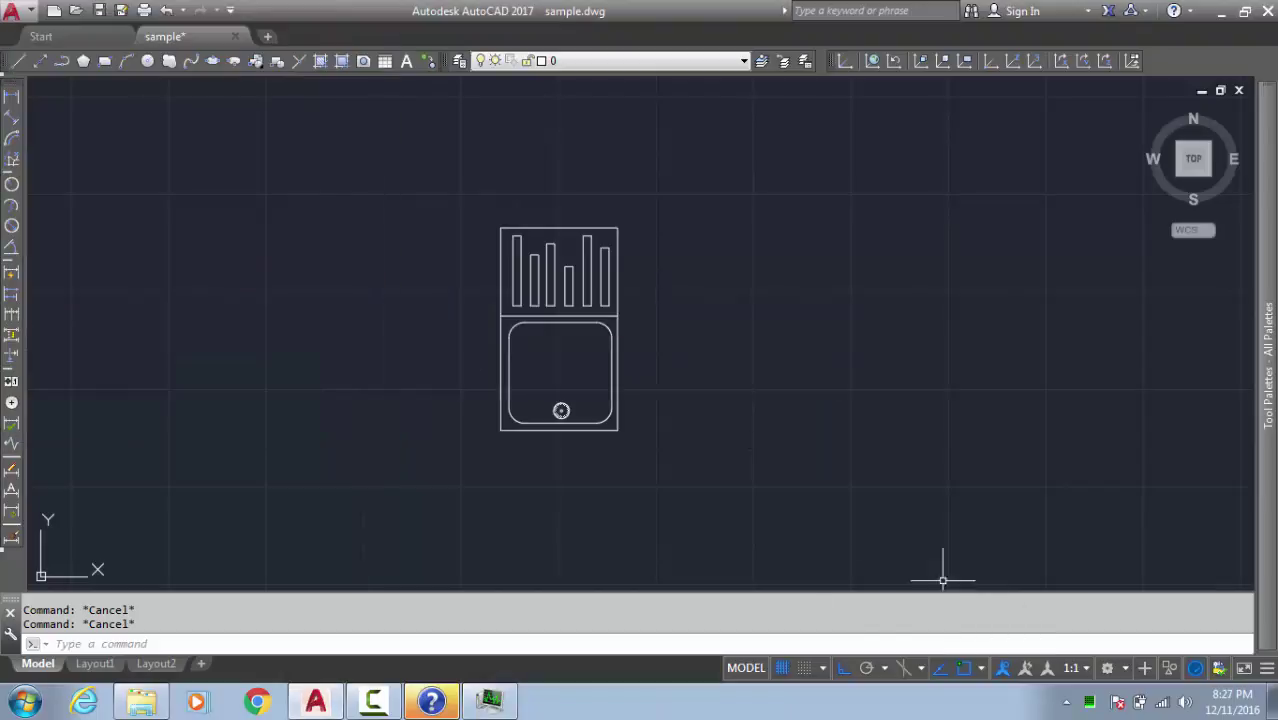
Switch to the Drafting & Annotation workspace.
left_click(1107, 668)
left_click(1139, 503)
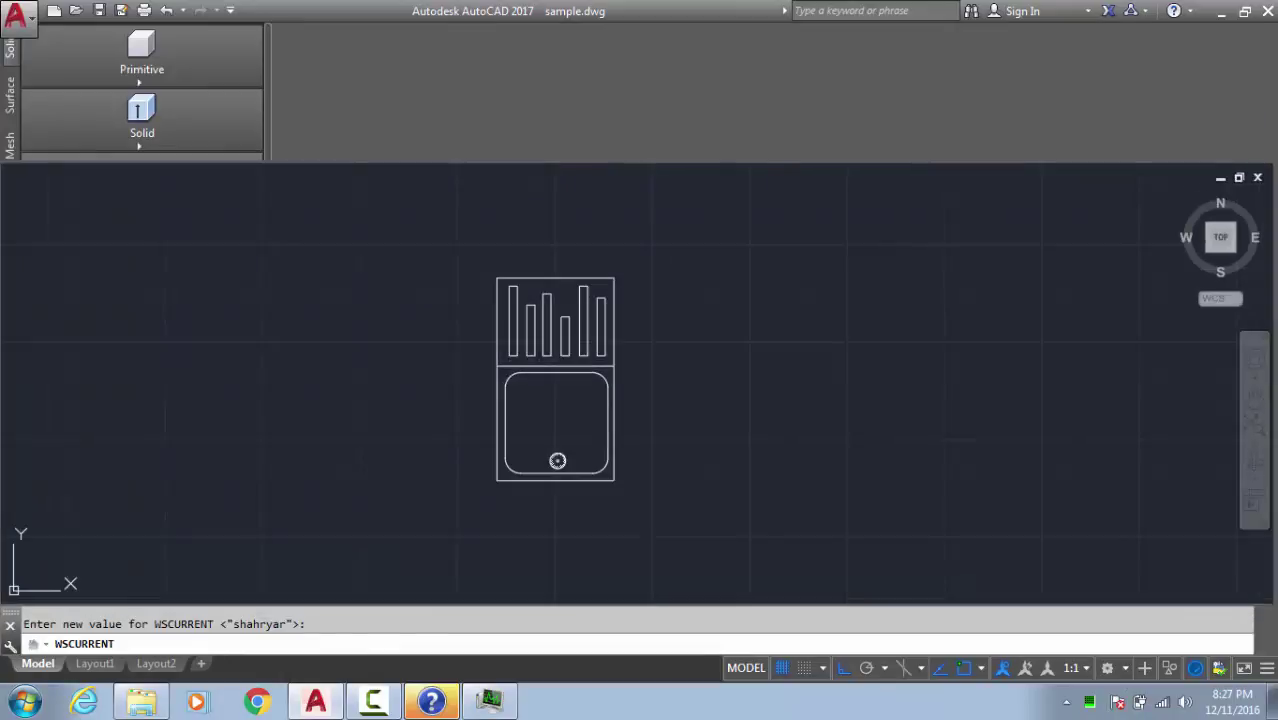
key("Escape")
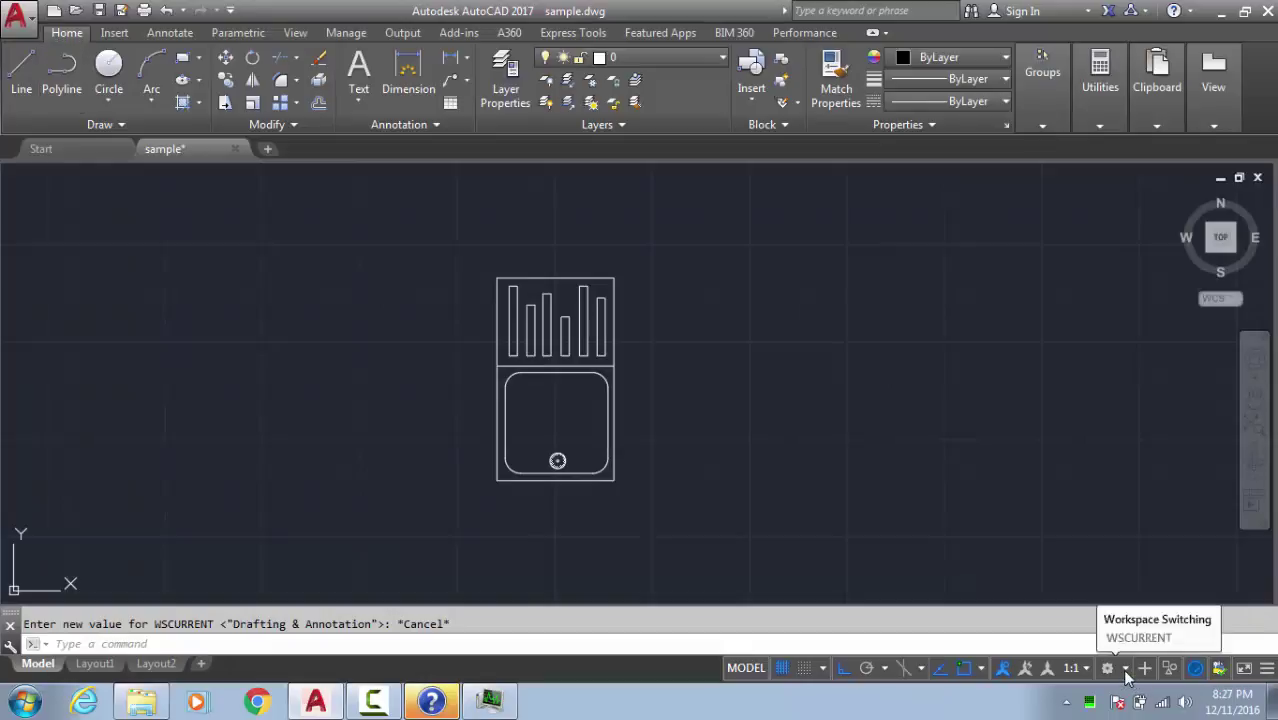
Switch back to the newly saved custom workspace.
left_click(1125, 670)
left_click(1127, 551)
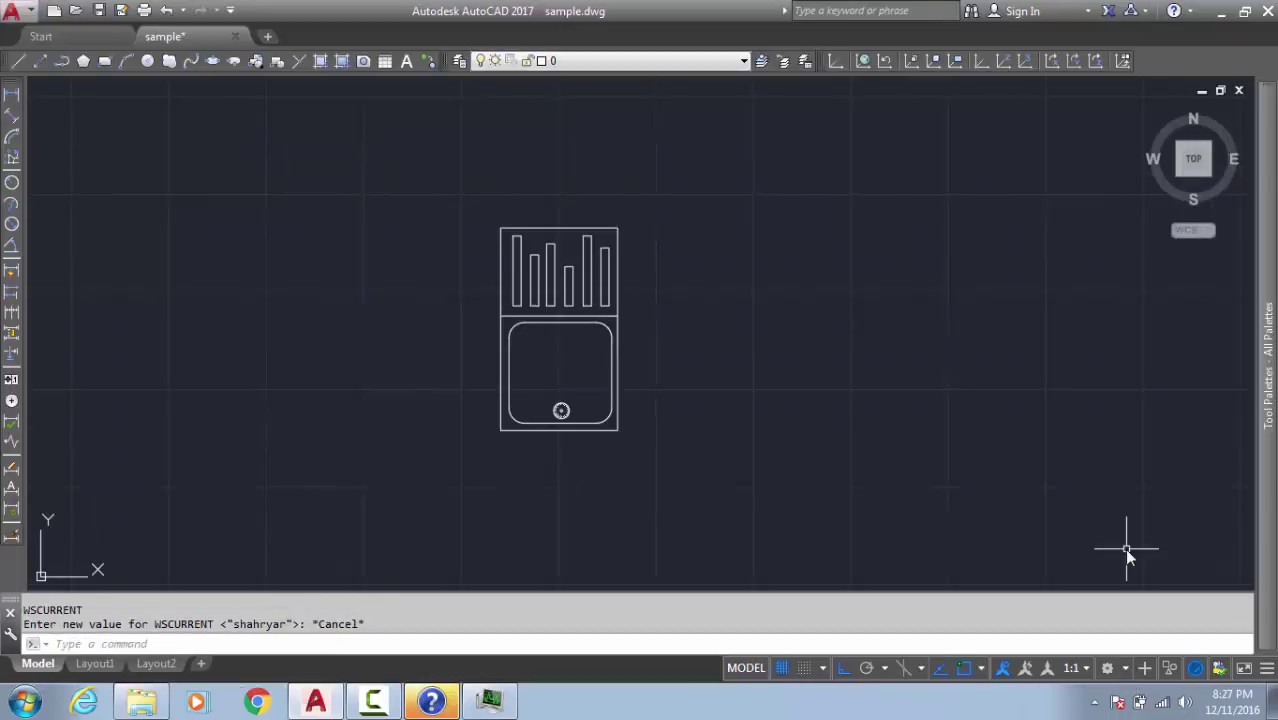
key("Escape")
key("Escape")
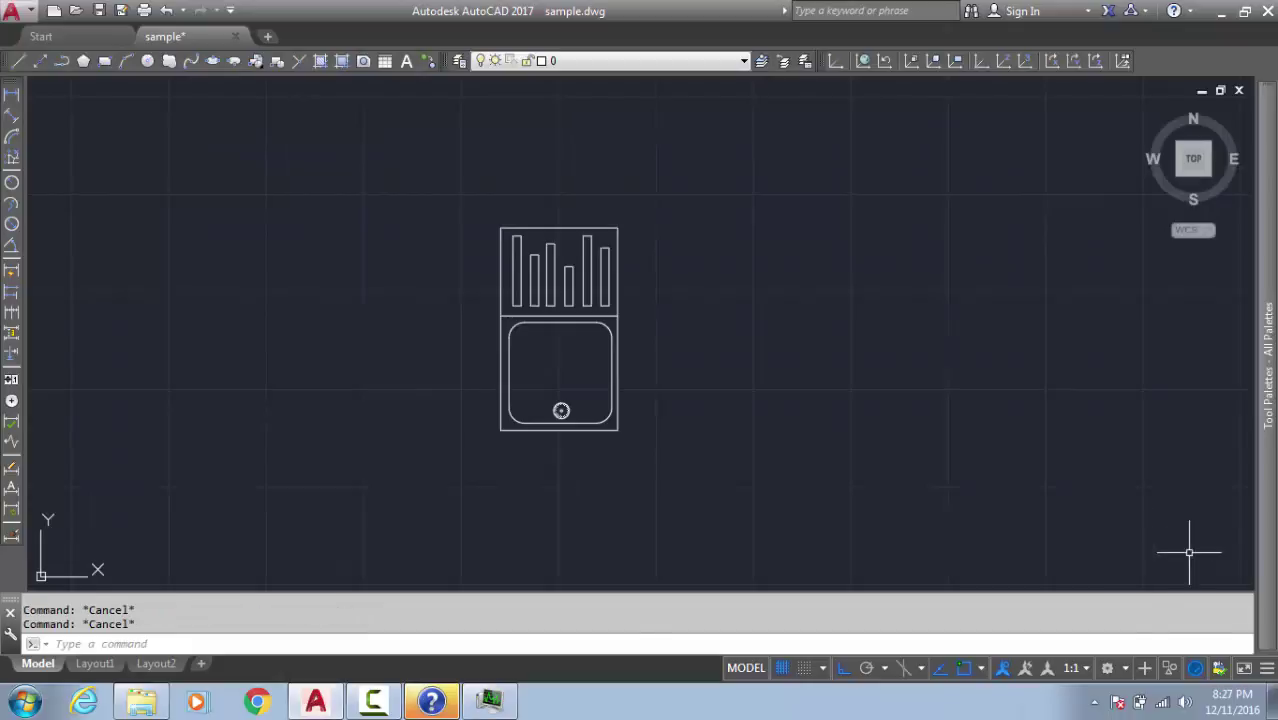
Copy the custom workspace from the main customization file into a new customization file using the Customize User Interface transfer.
left_click(1125, 668)
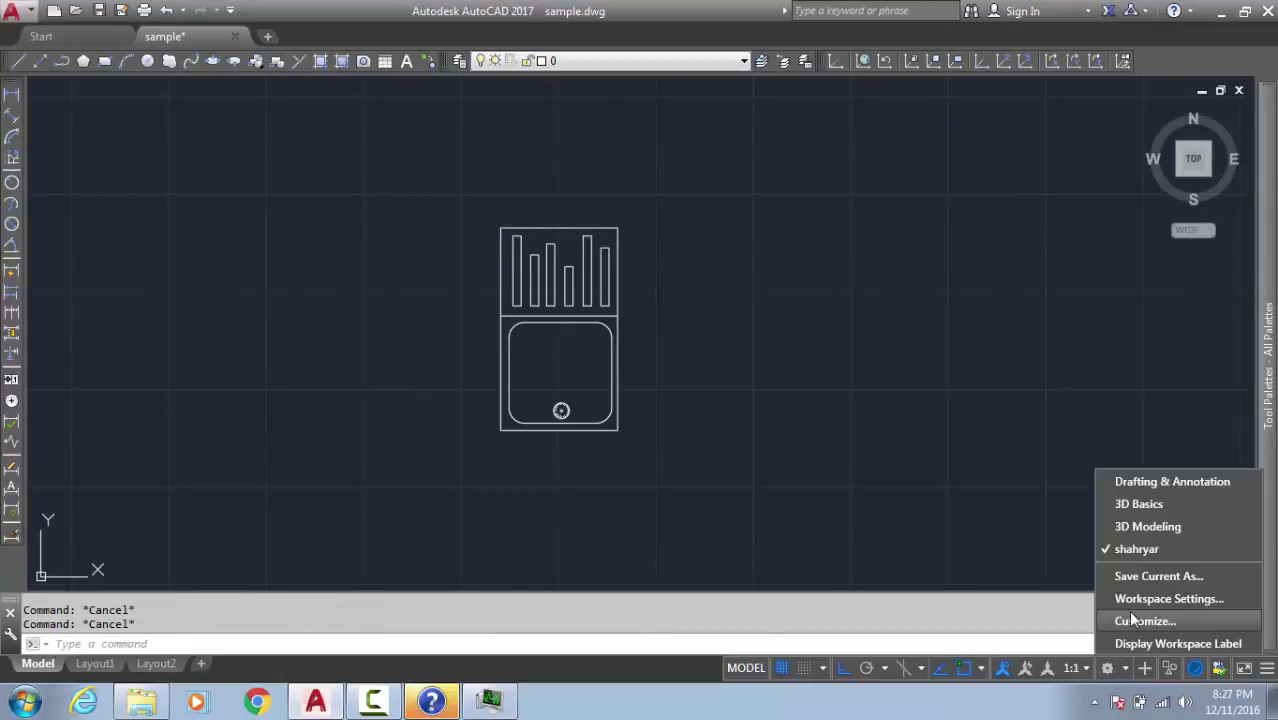
left_click(1145, 621)
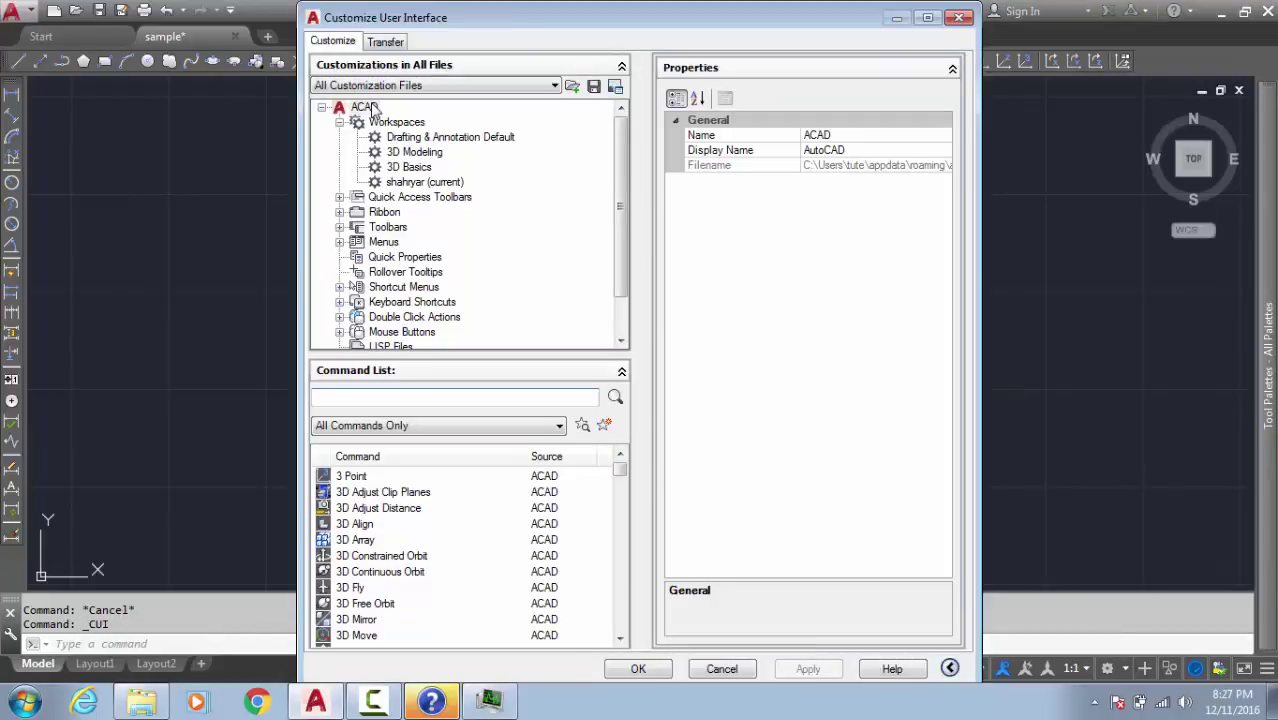
left_click(420, 184)
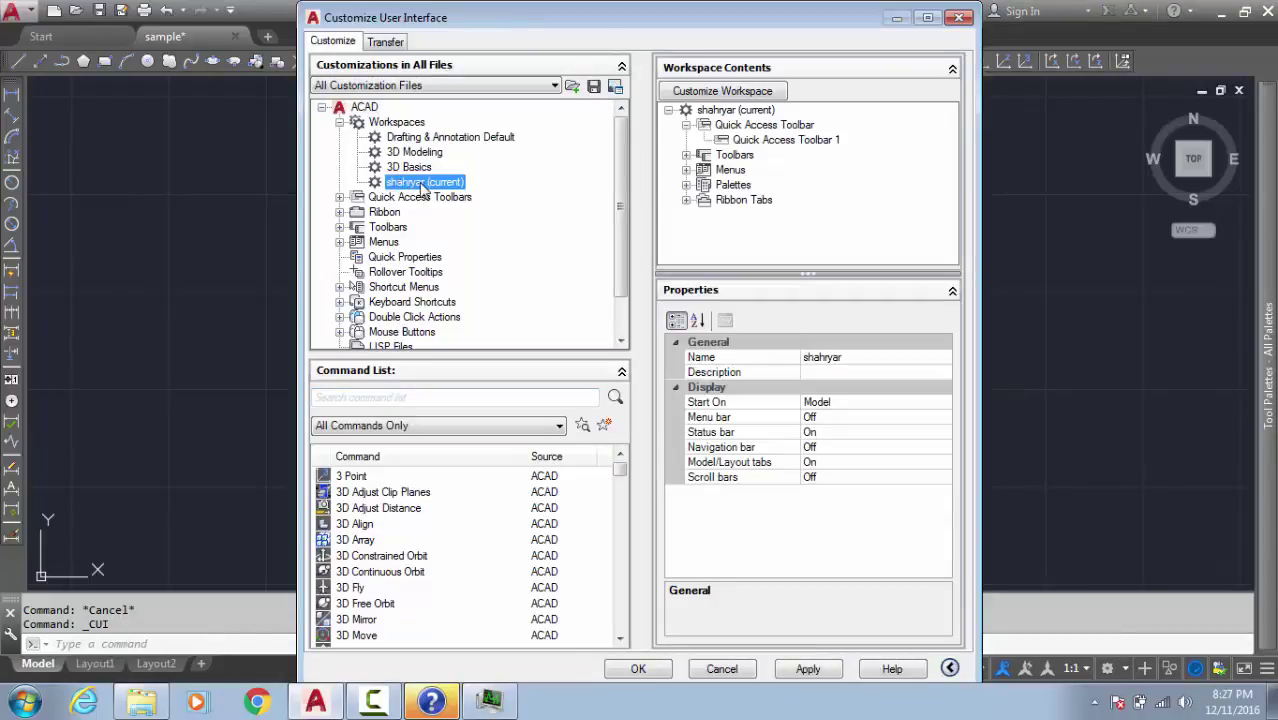
left_click(385, 41)
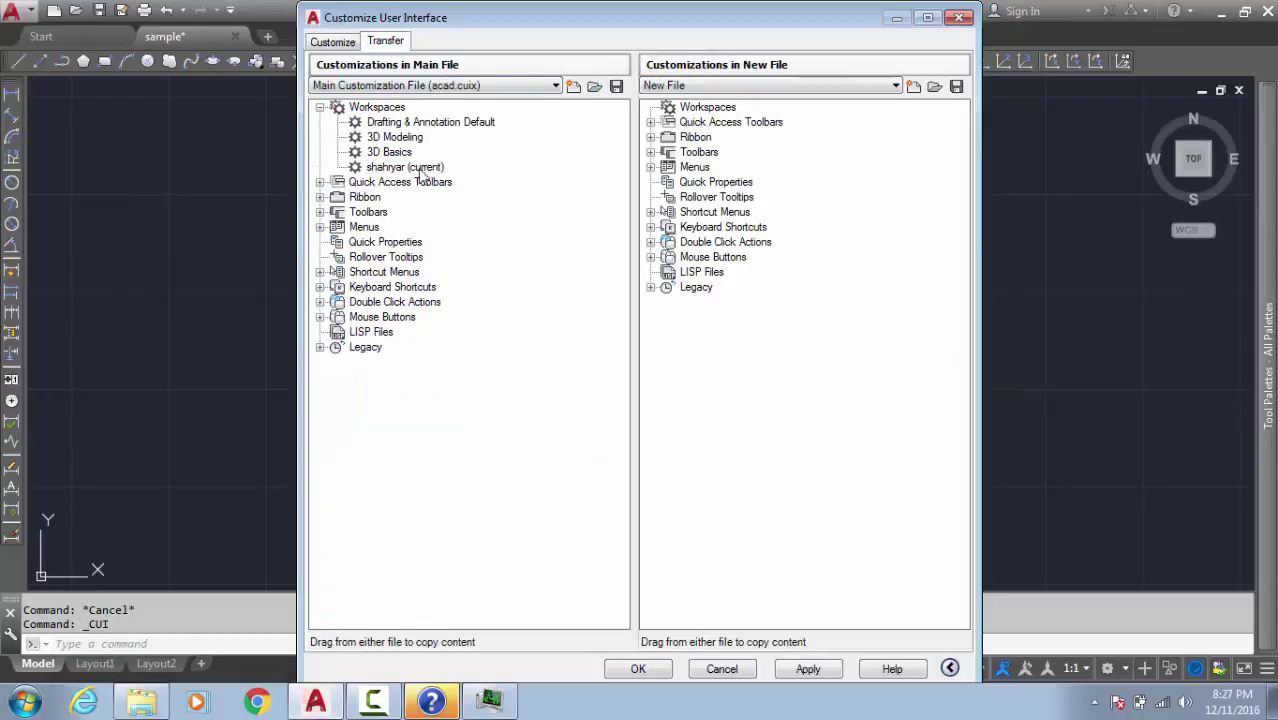
left_click(380, 166)
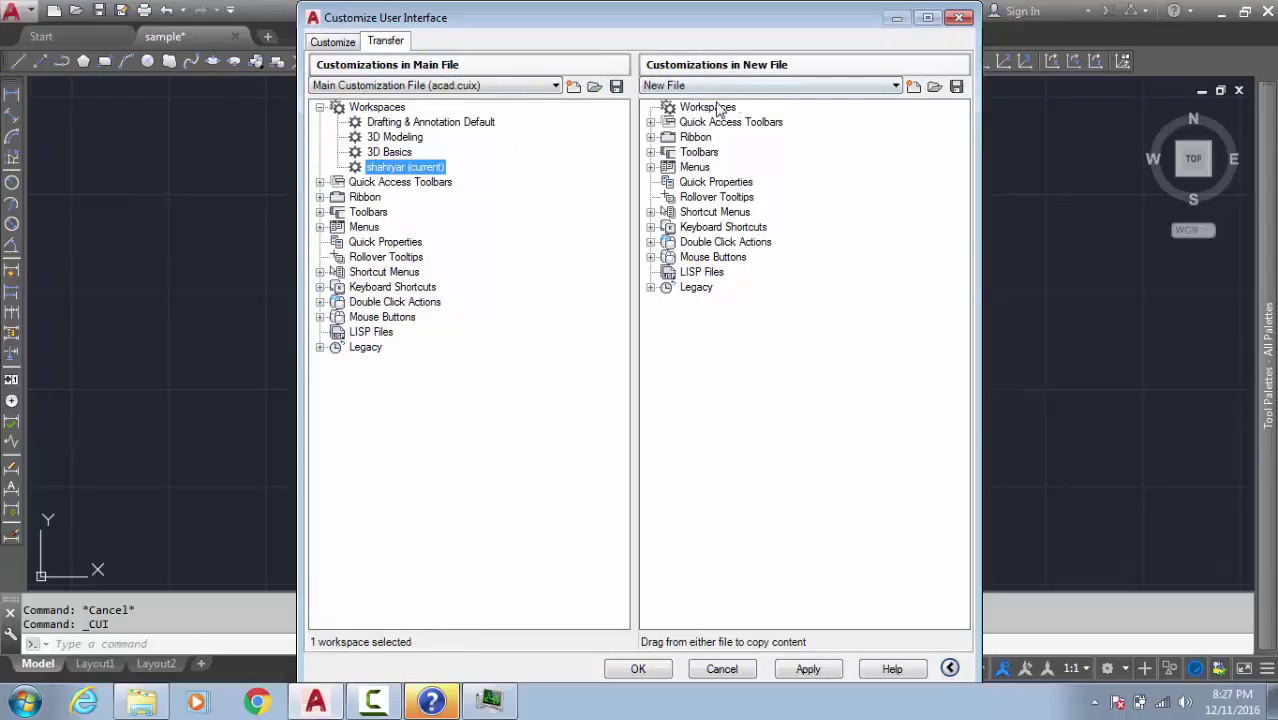
right_click(433, 170)
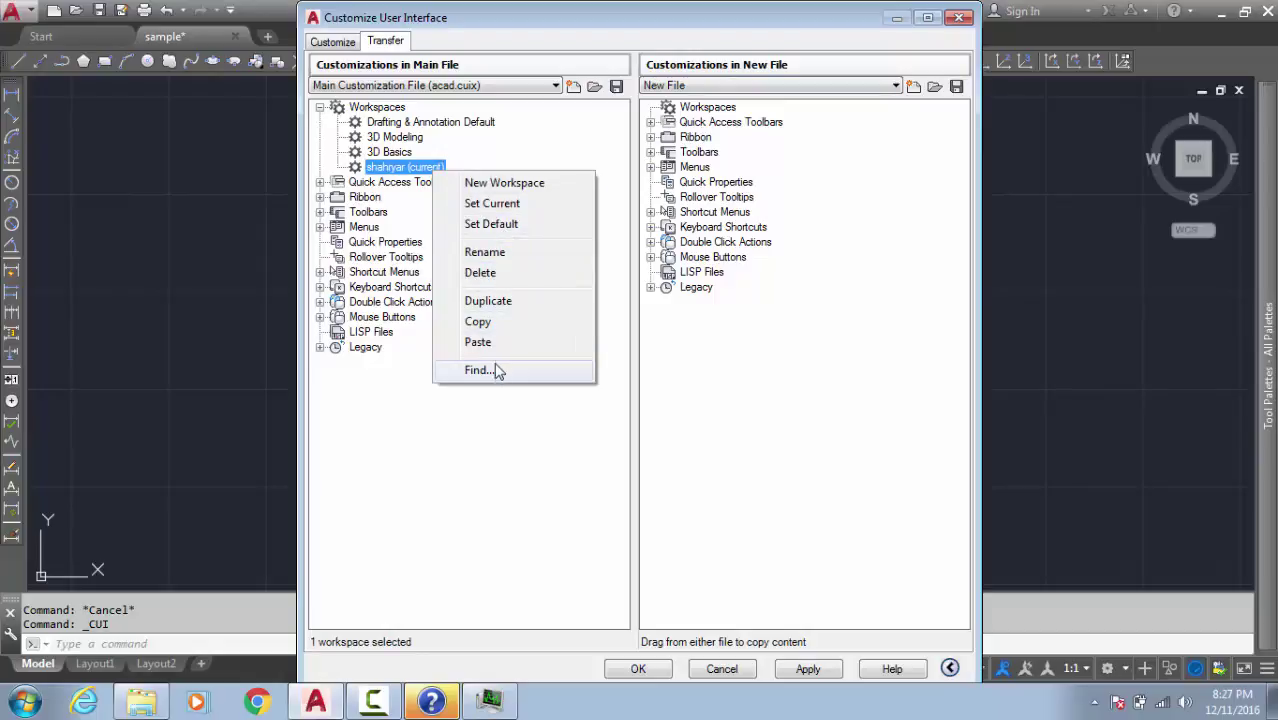
left_click(619, 97)
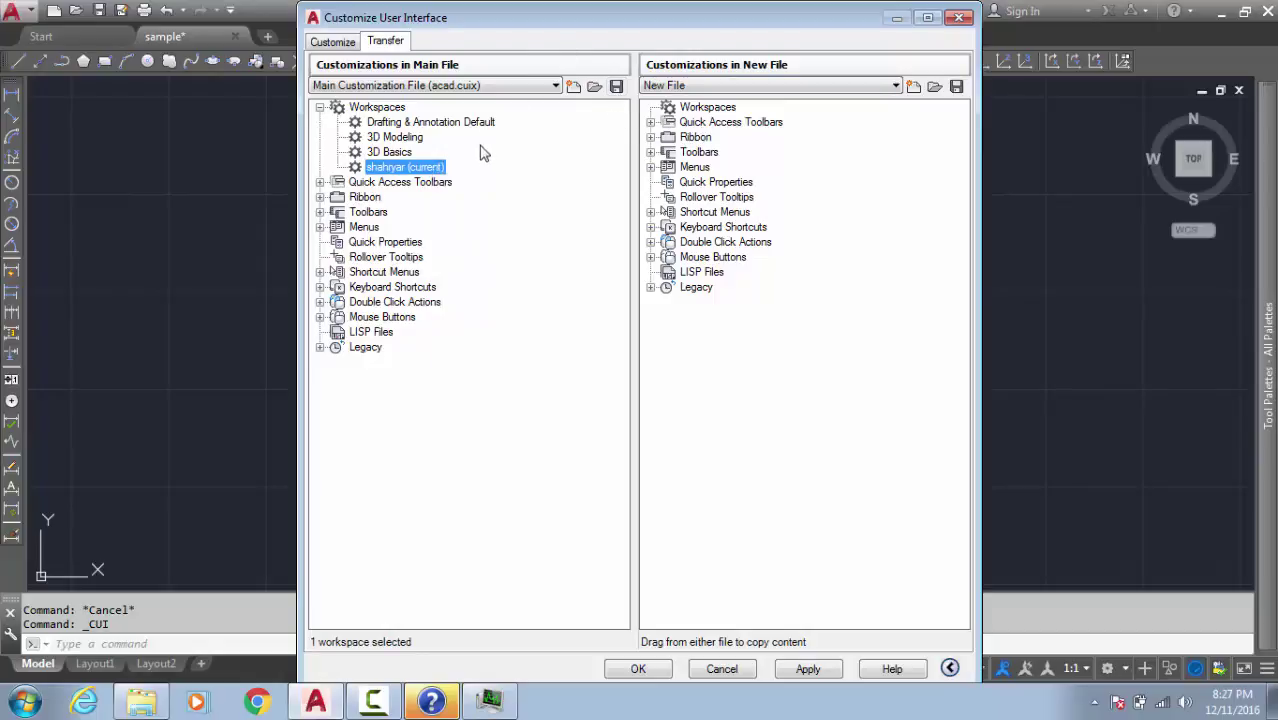
left_click_drag(433, 170, 708, 117)
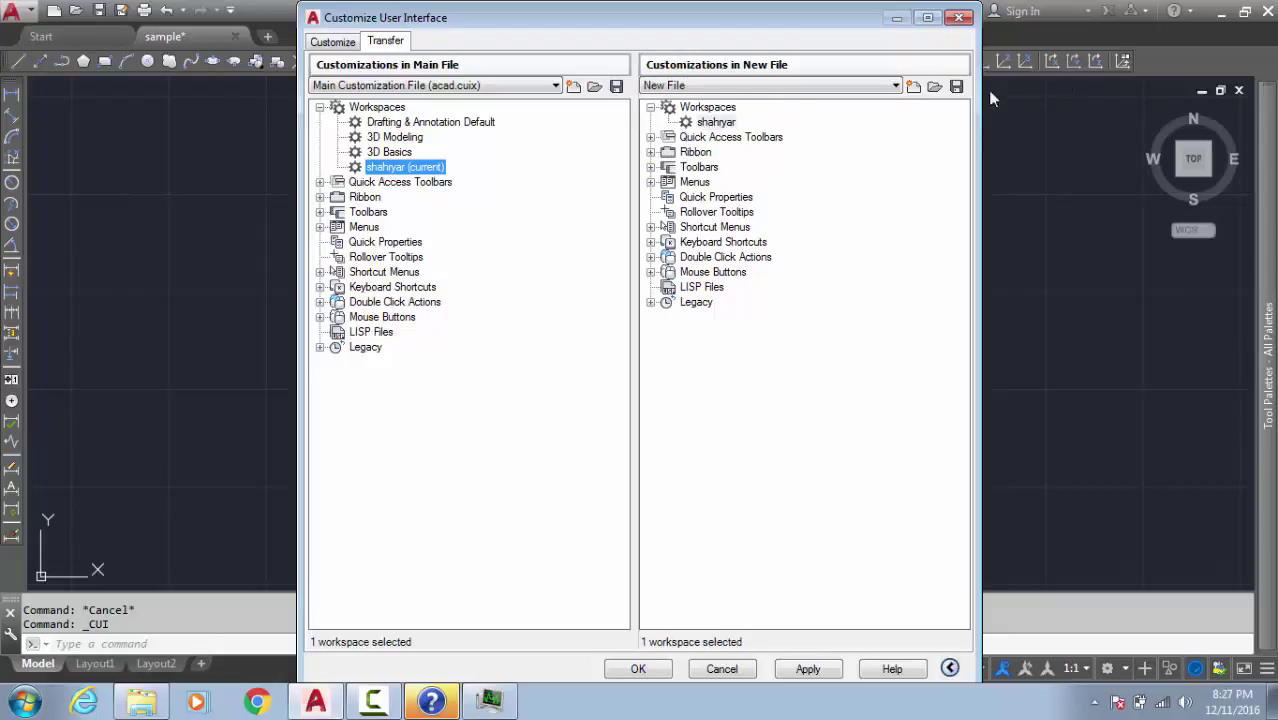
Save the new customization file to the Desktop as workspace and accept the interface customization.
left_click(956, 86)
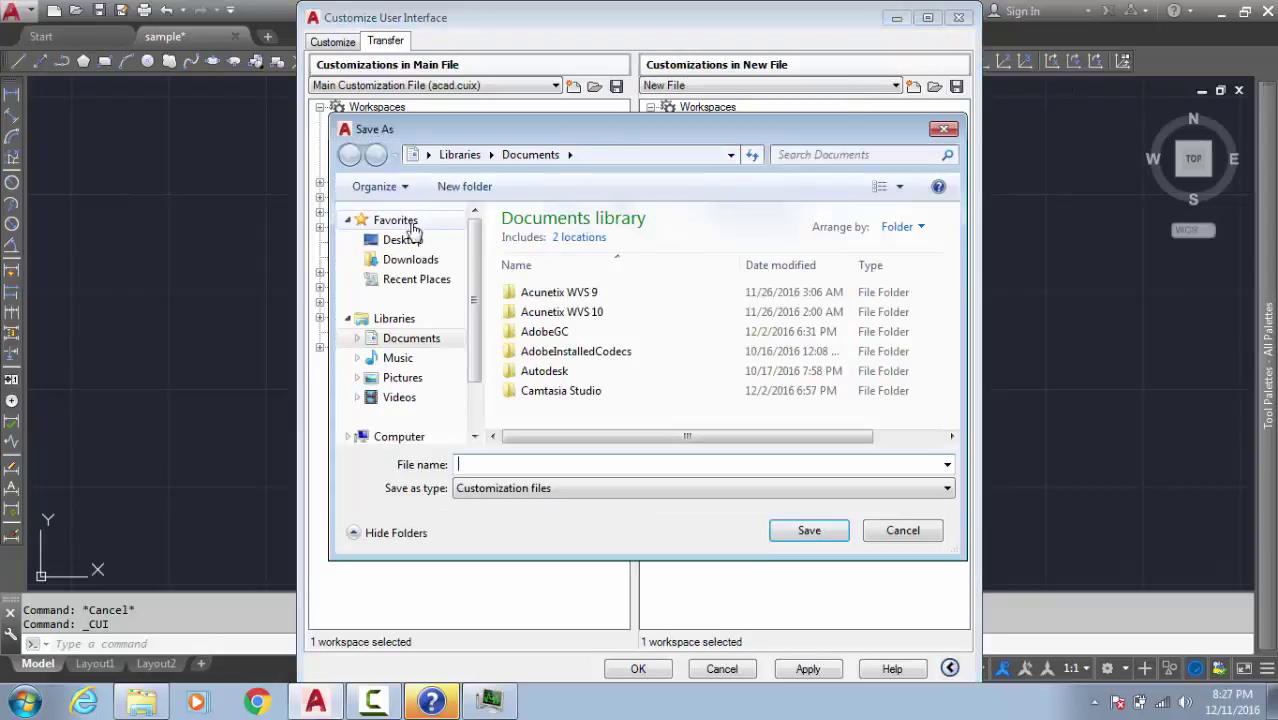
left_click(410, 239)
left_click(475, 464)
type("rfwes")
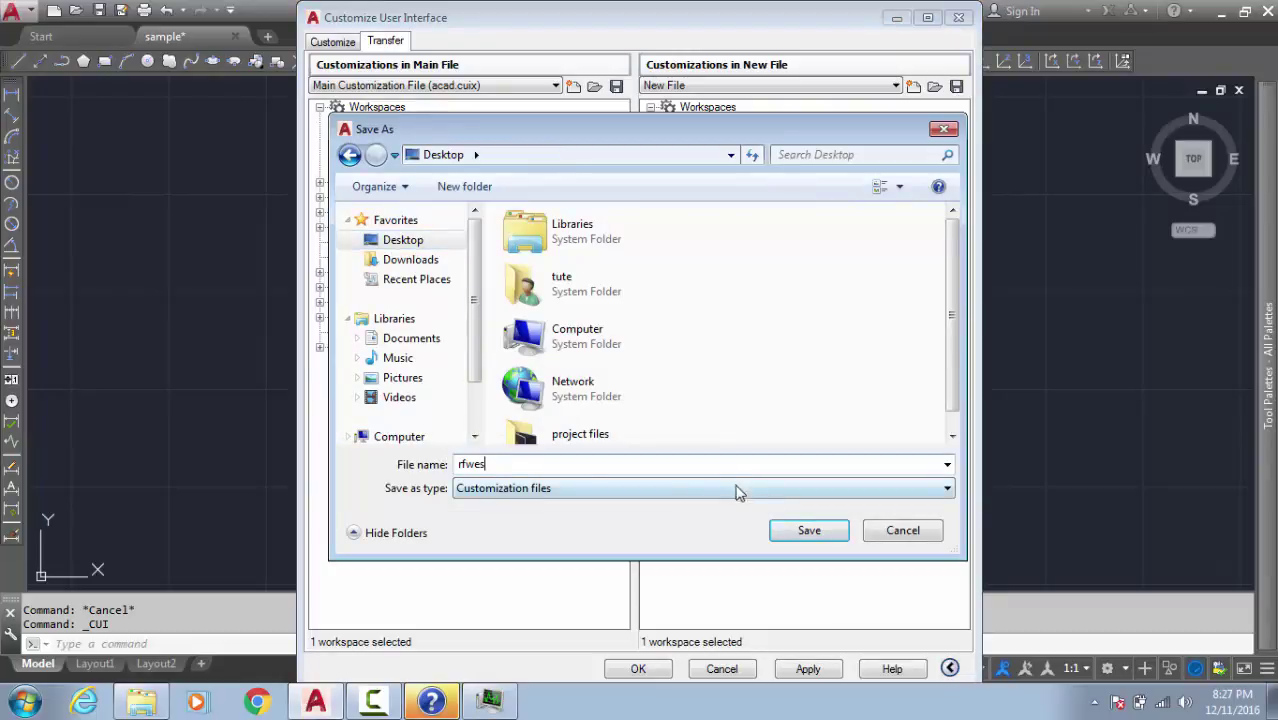
double_click(560, 463)
type("workspace")
key("Return")
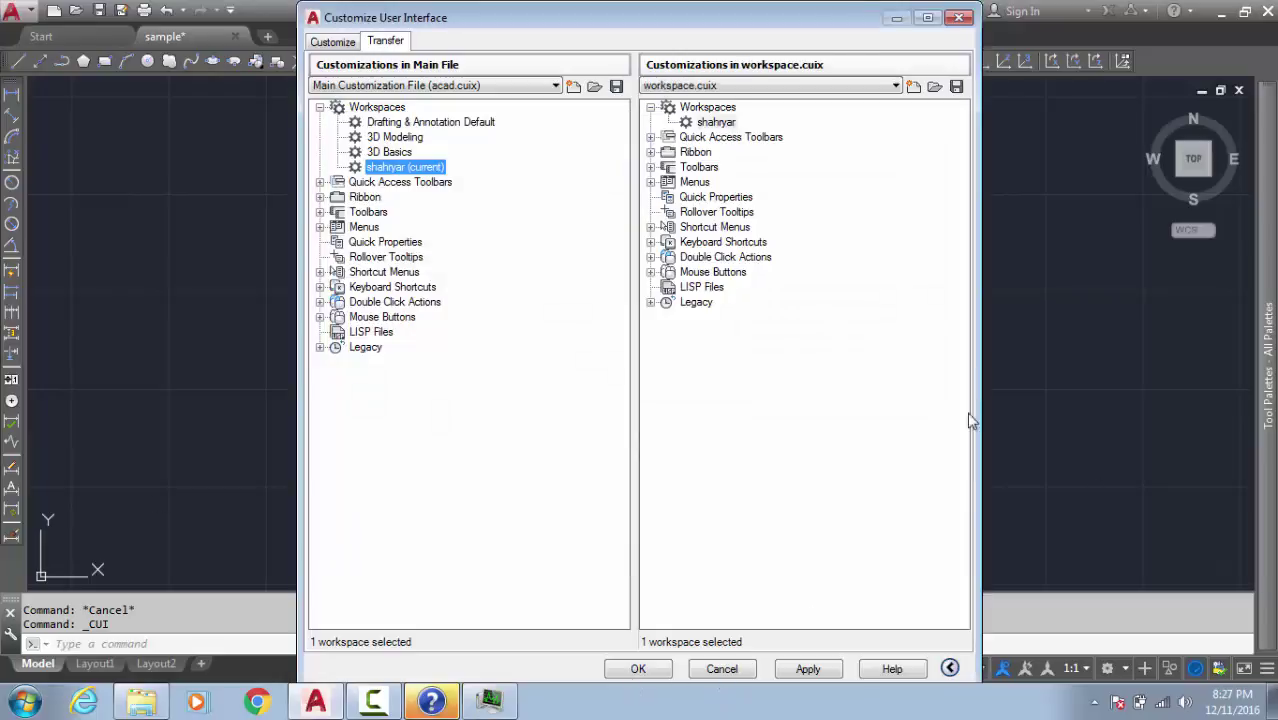
left_click(640, 671)
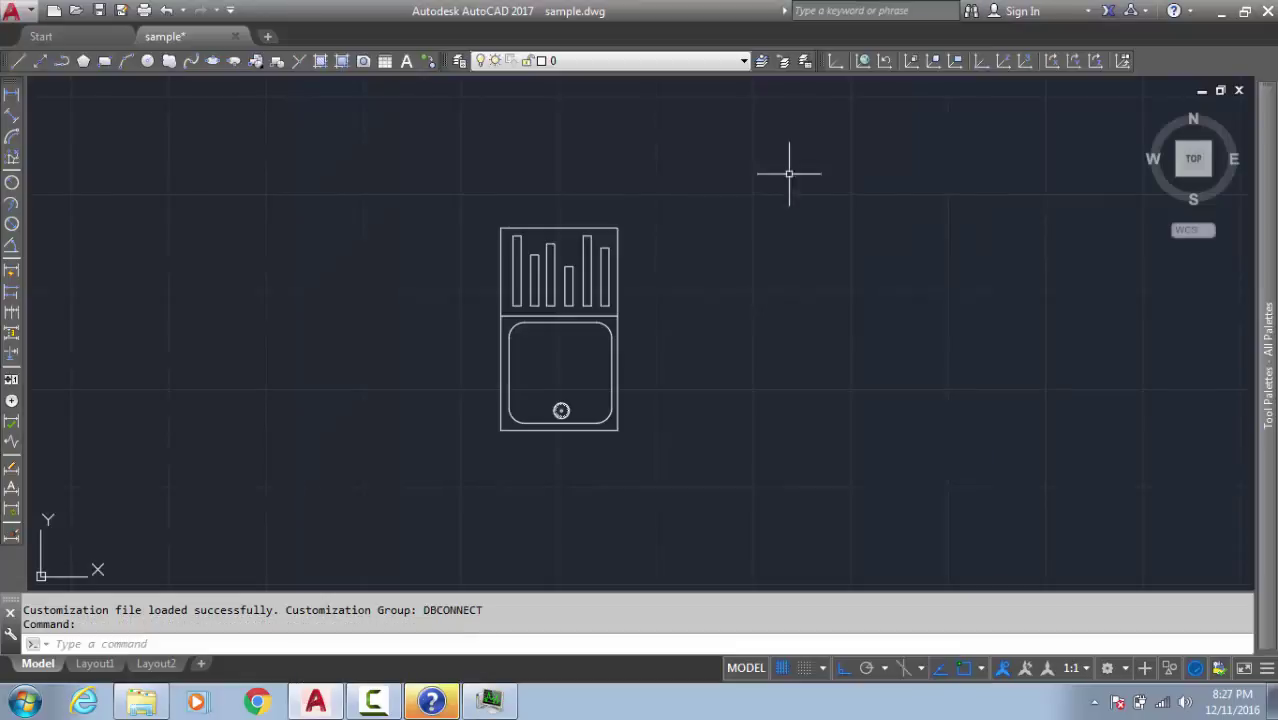
Exit AutoCAD without saving the drawing and move the workspace customization file to the middle of the desktop.
left_click(1267, 11)
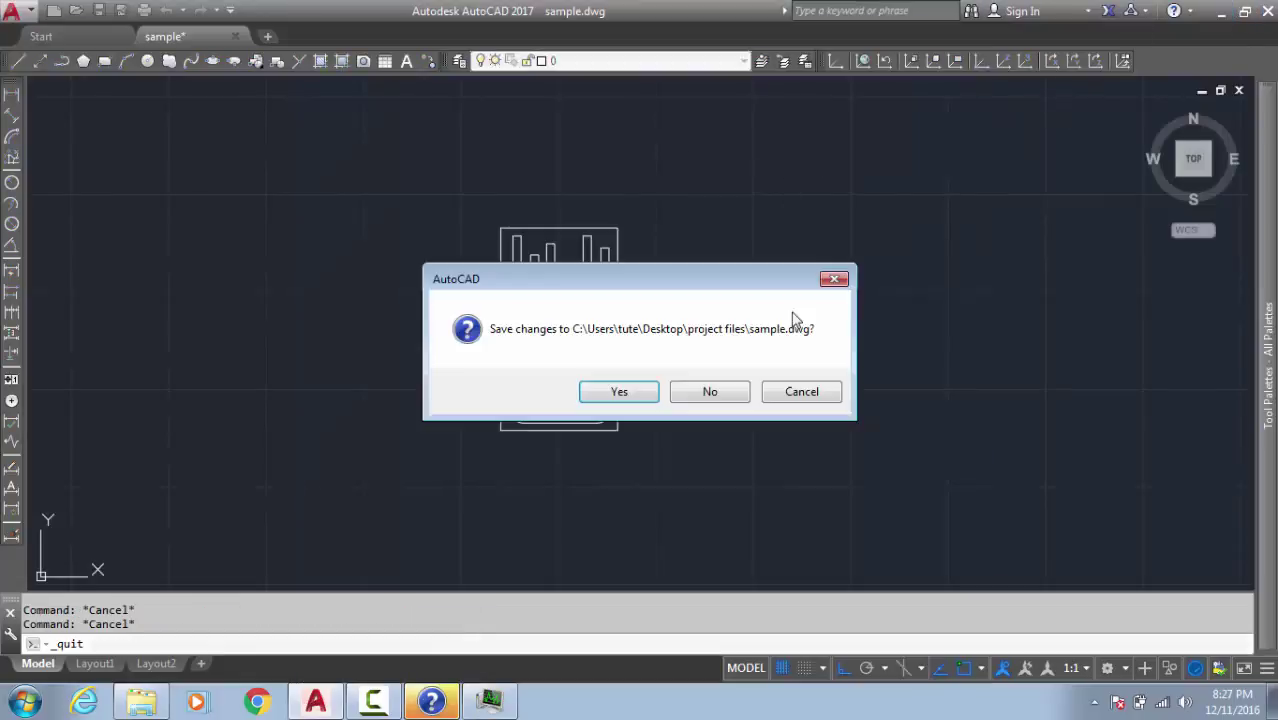
left_click(705, 392)
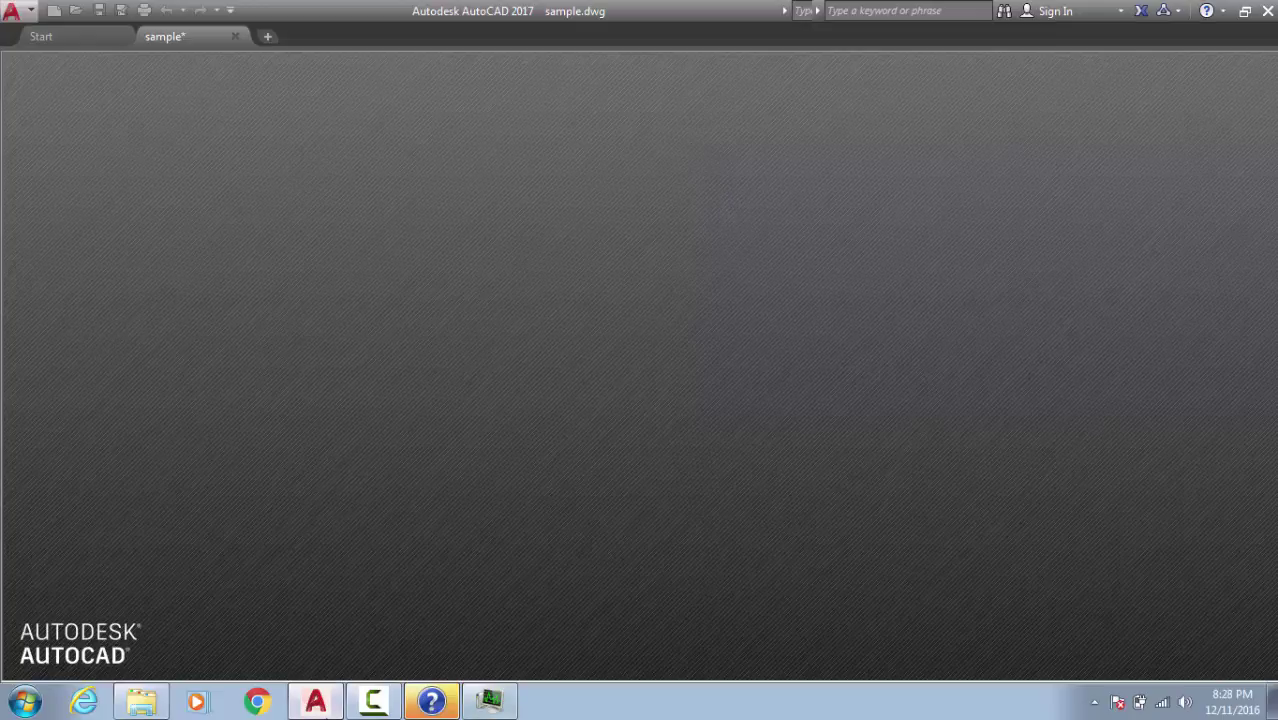
key("super+d")
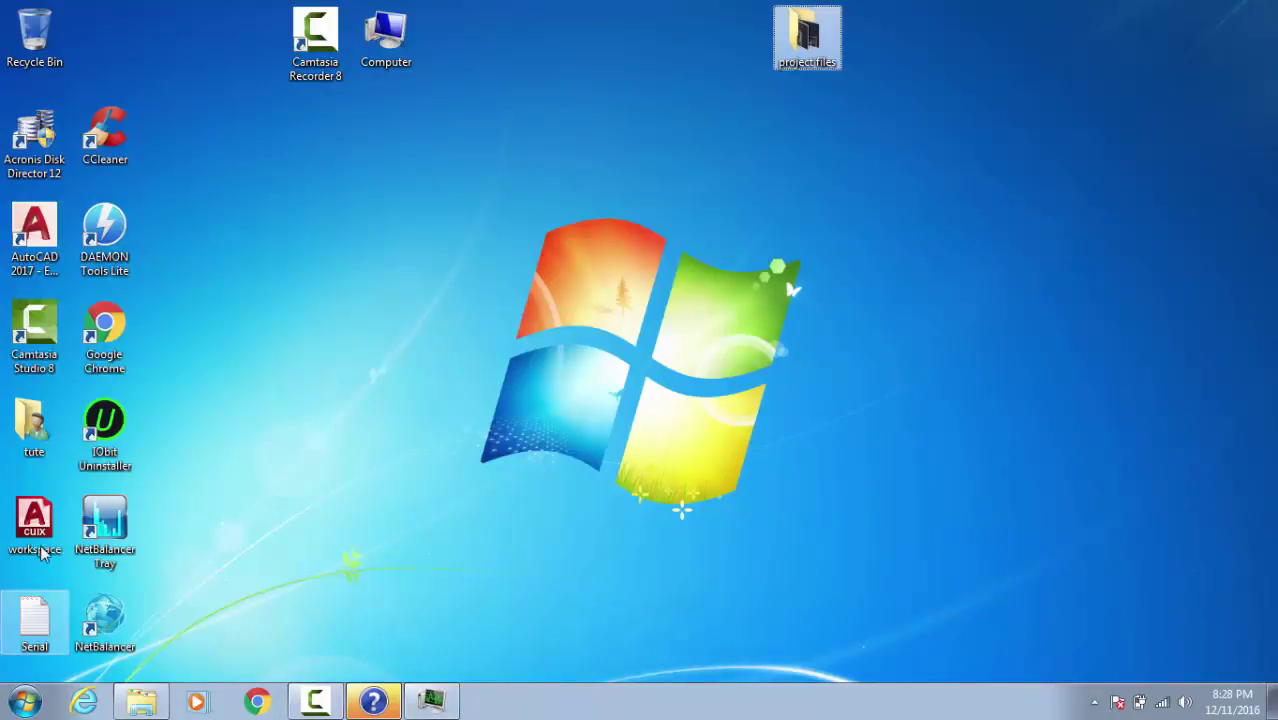
left_click_drag(42, 555, 675, 360)
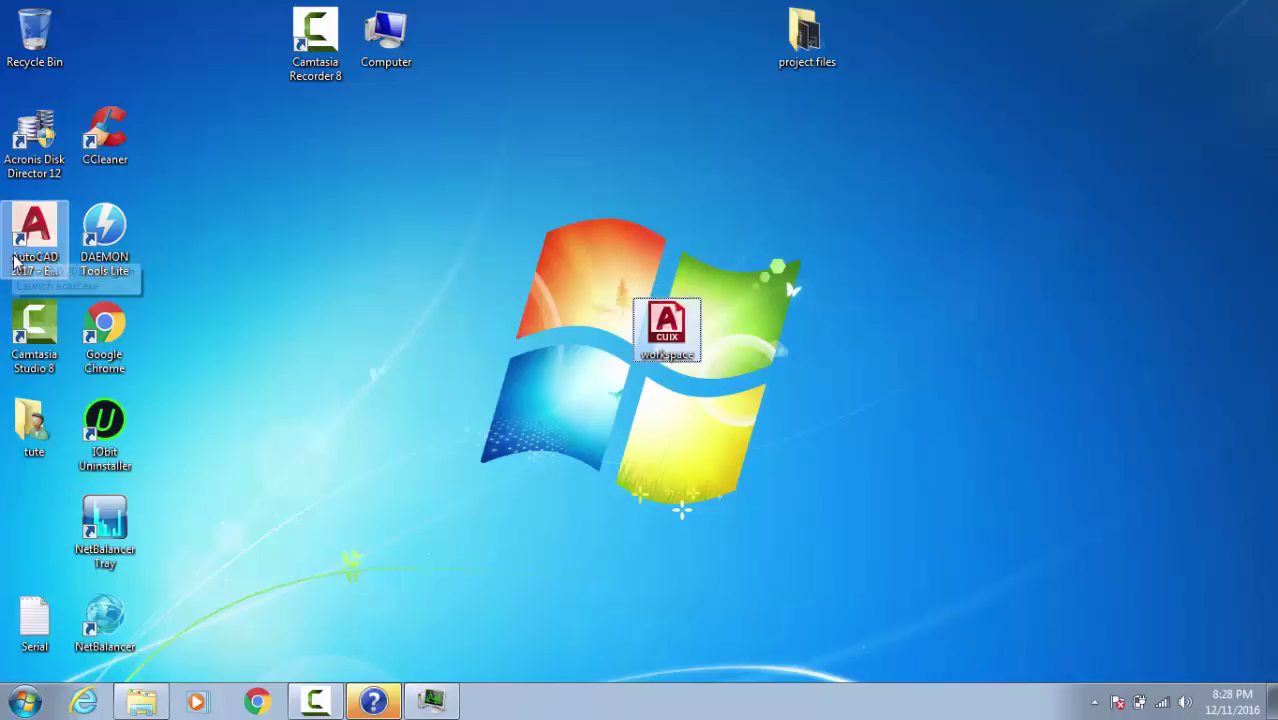
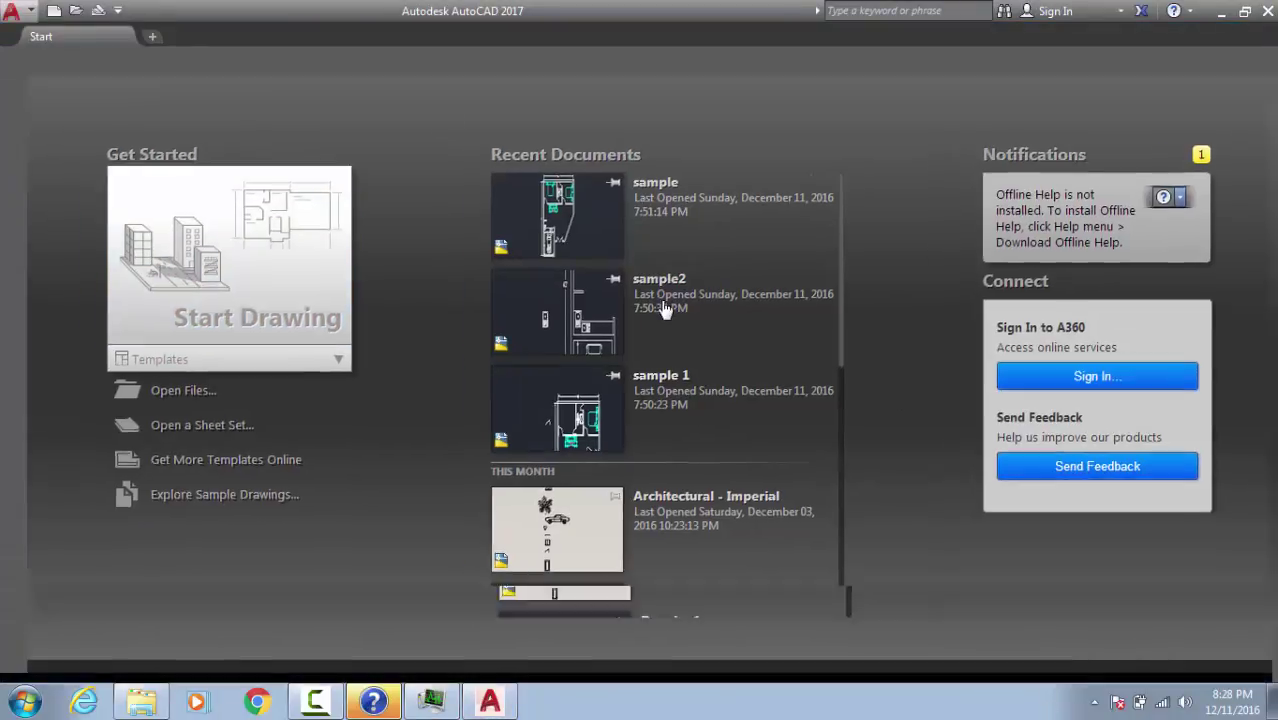
In a new AutoCAD drawing, delete the custom workspace from the user interface customizations.
left_click(665, 306)
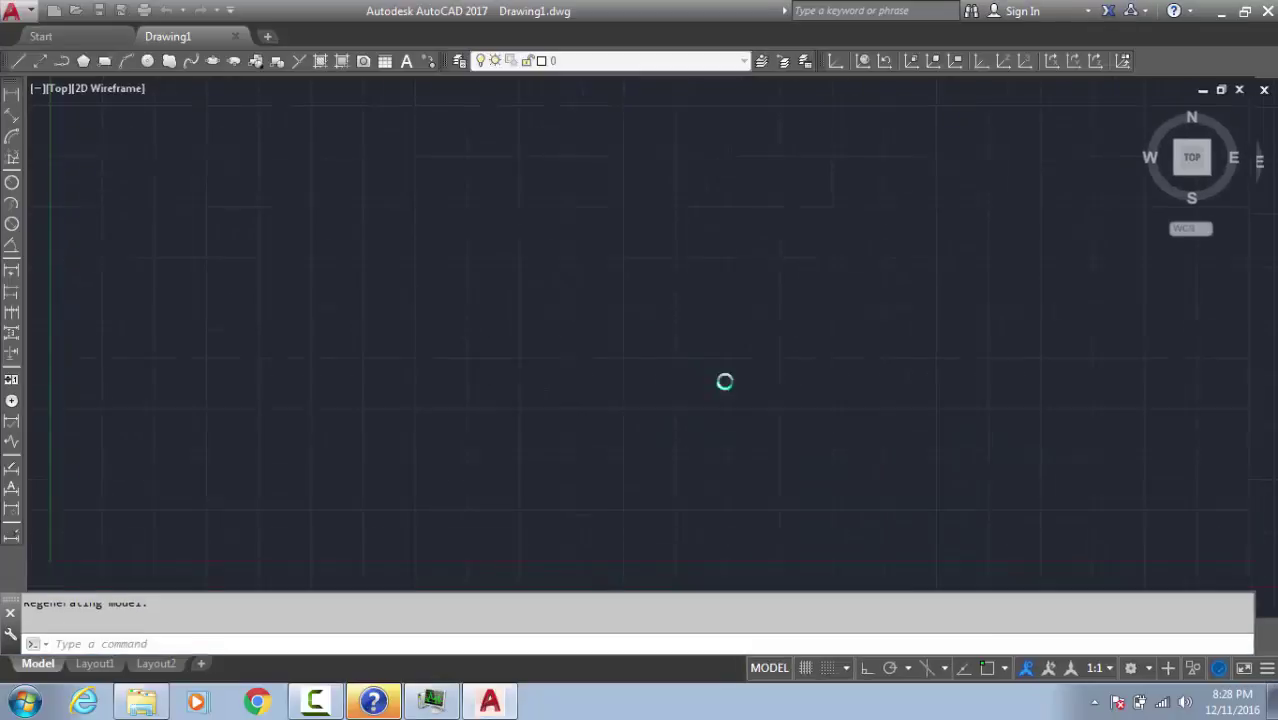
key("Escape")
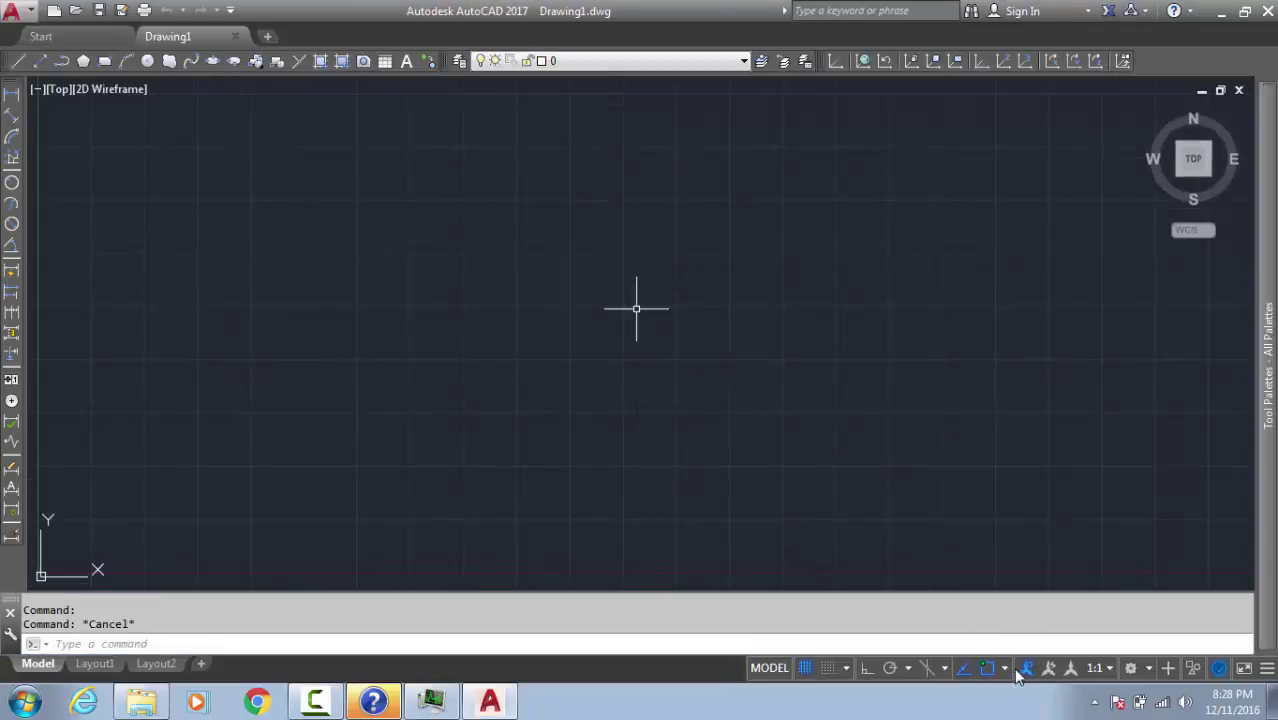
left_click(1141, 673)
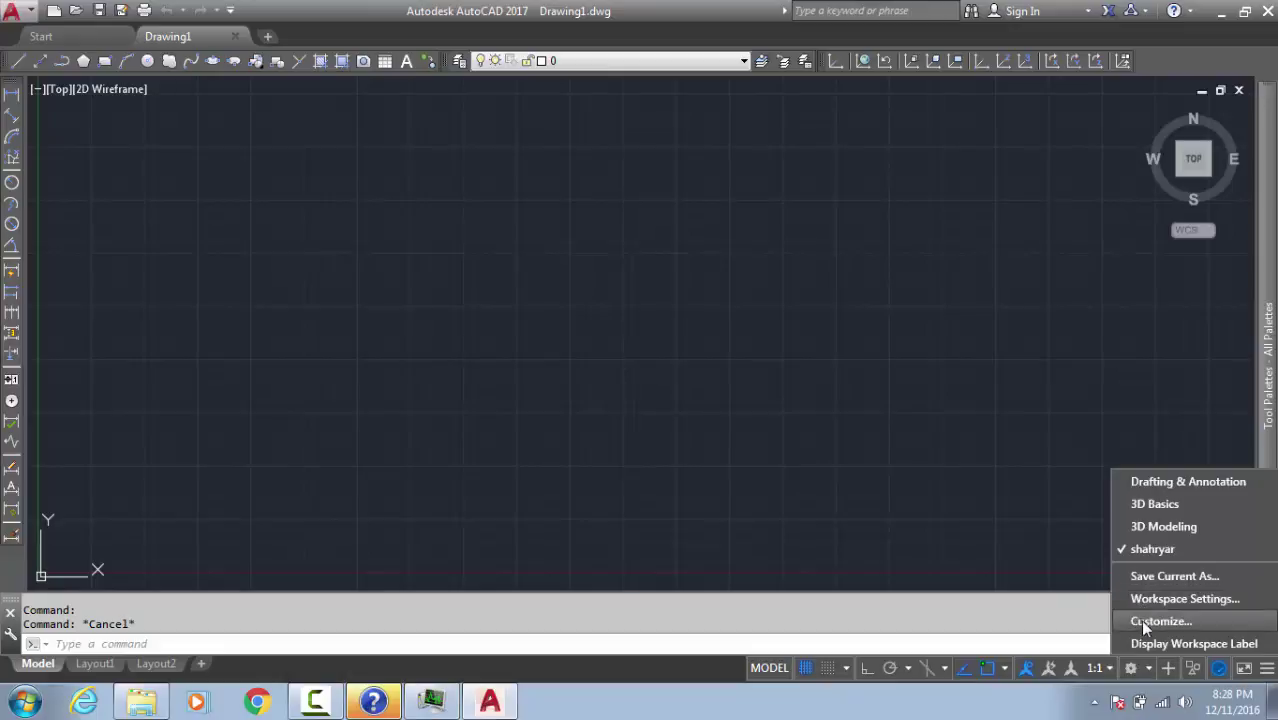
left_click(1158, 621)
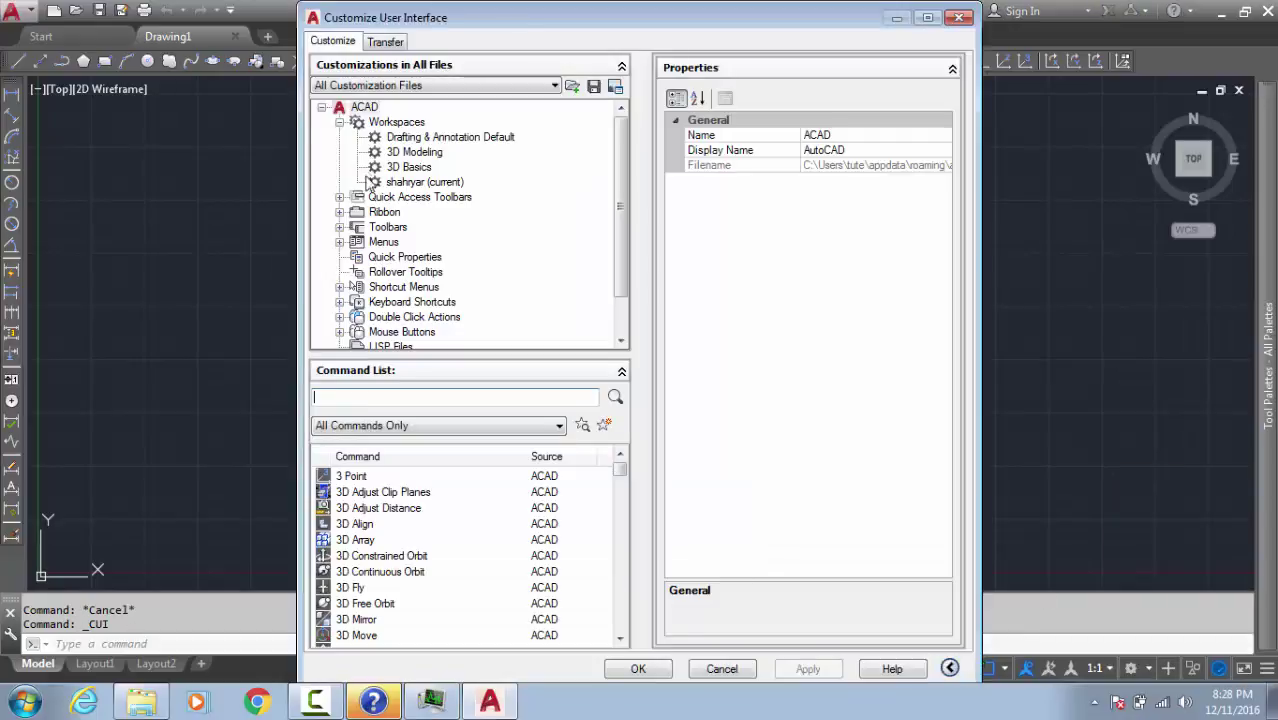
left_click(422, 182)
right_click(422, 183)
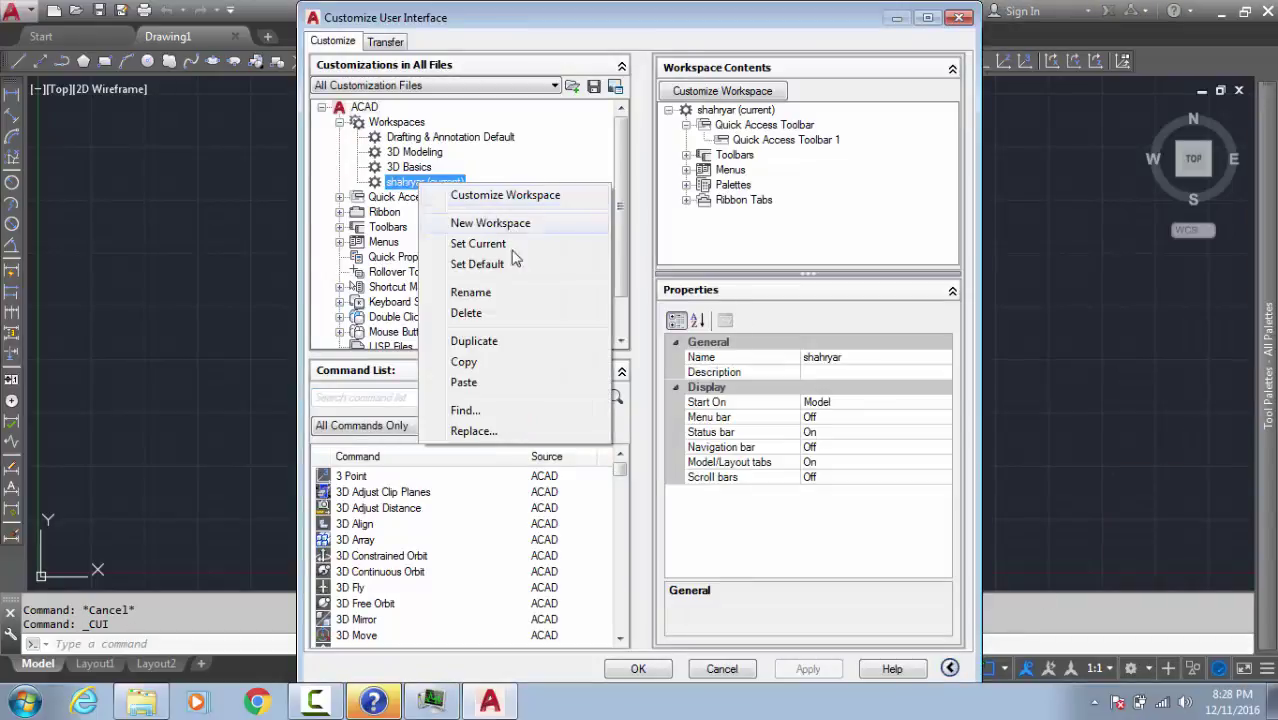
left_click(470, 312)
left_click(640, 400)
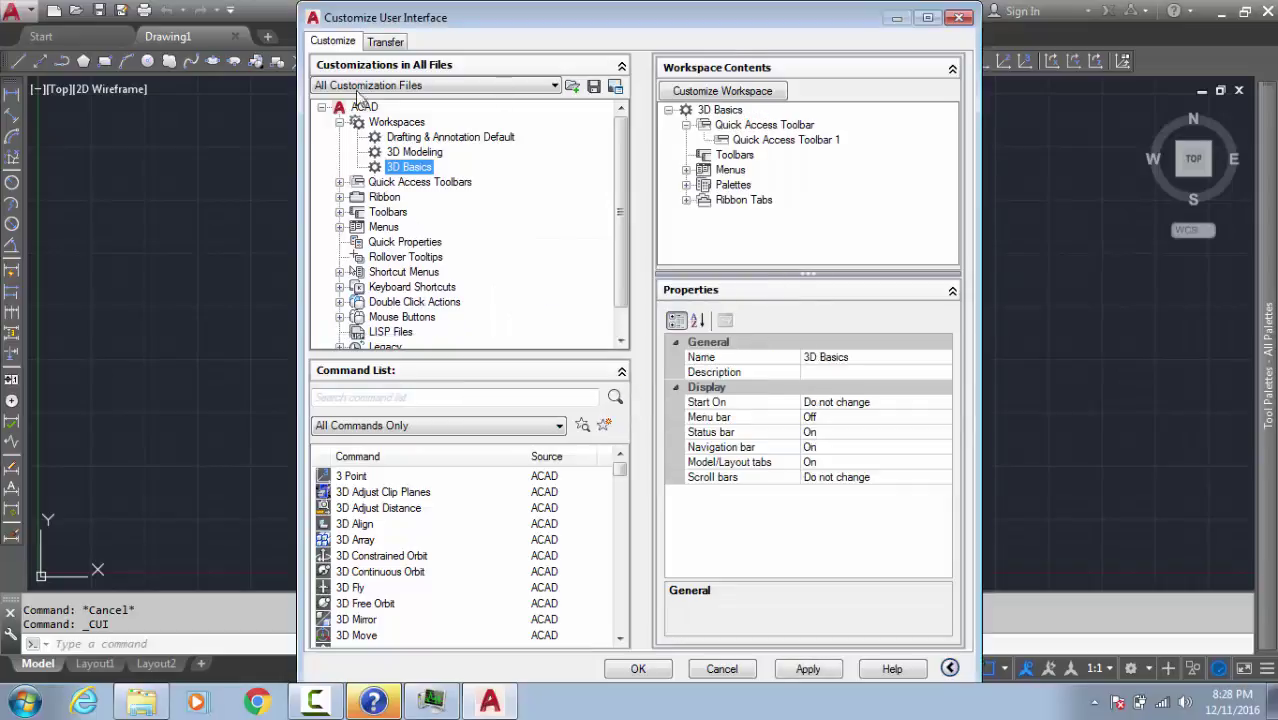
Set Drafting & Annotation Default as the current workspace and apply the customization changes.
left_click(958, 18)
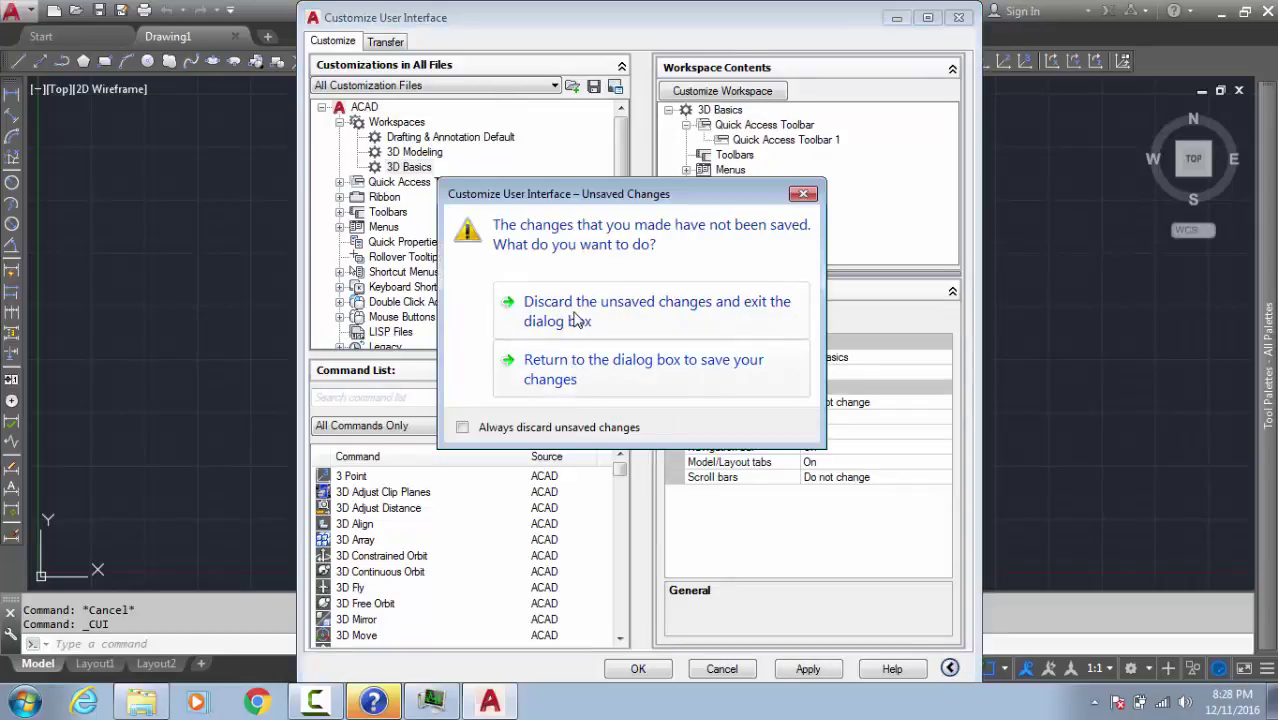
key("Escape")
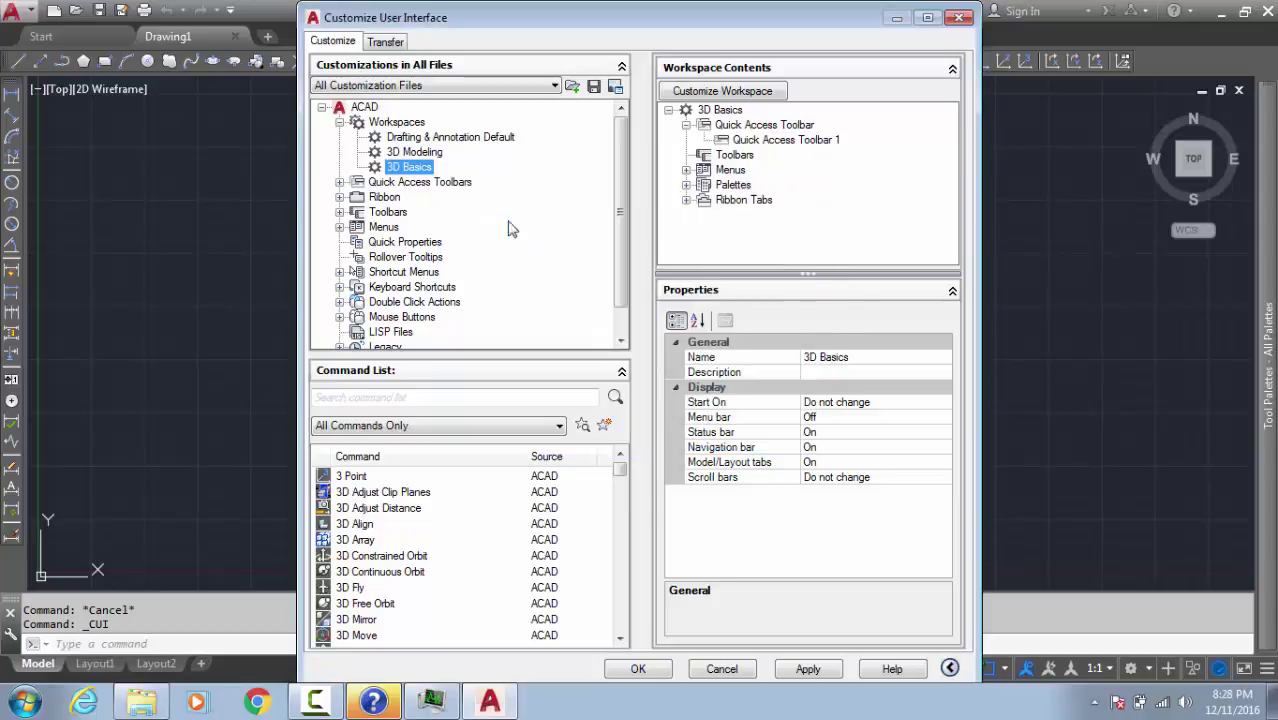
left_click(415, 138)
right_click(412, 140)
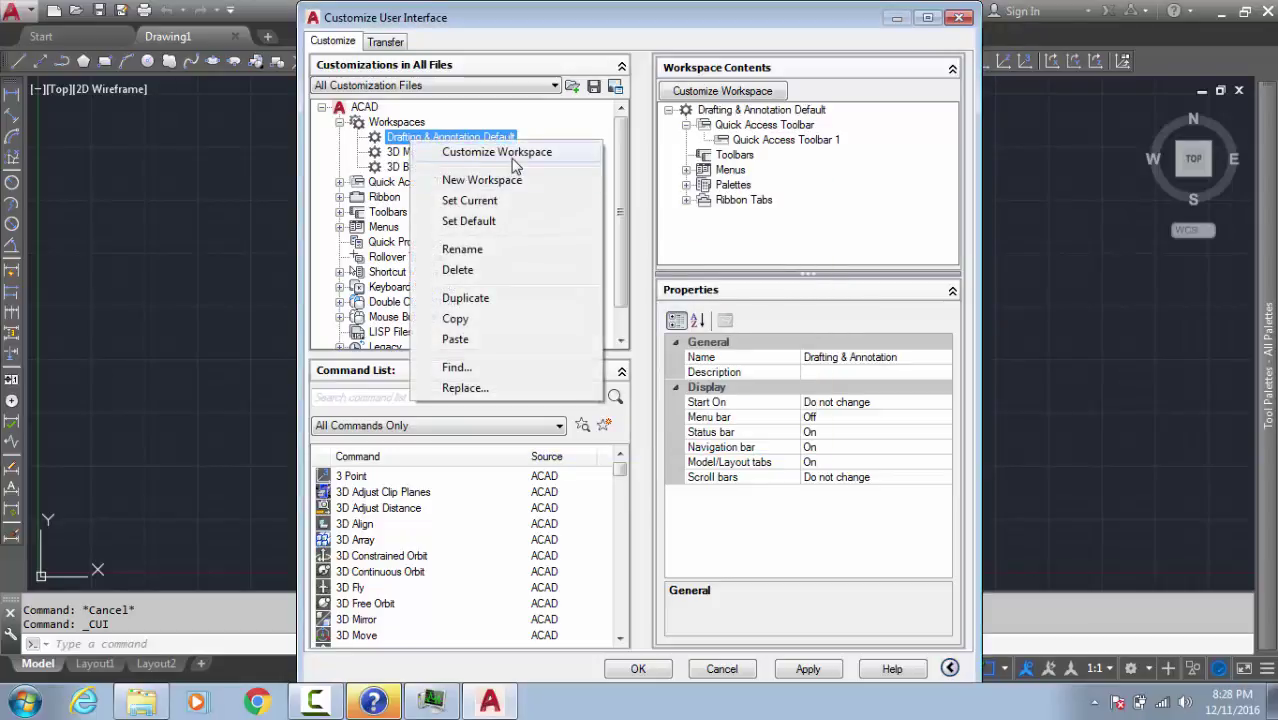
left_click(503, 202)
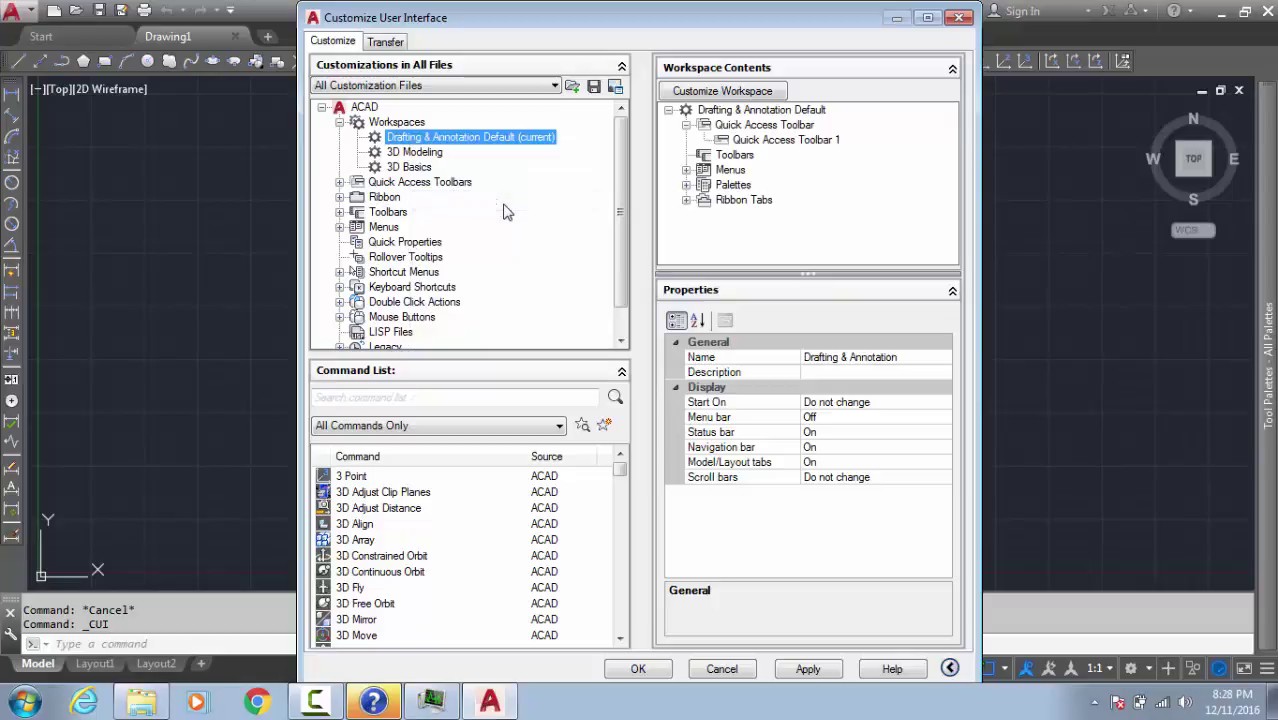
left_click(652, 675)
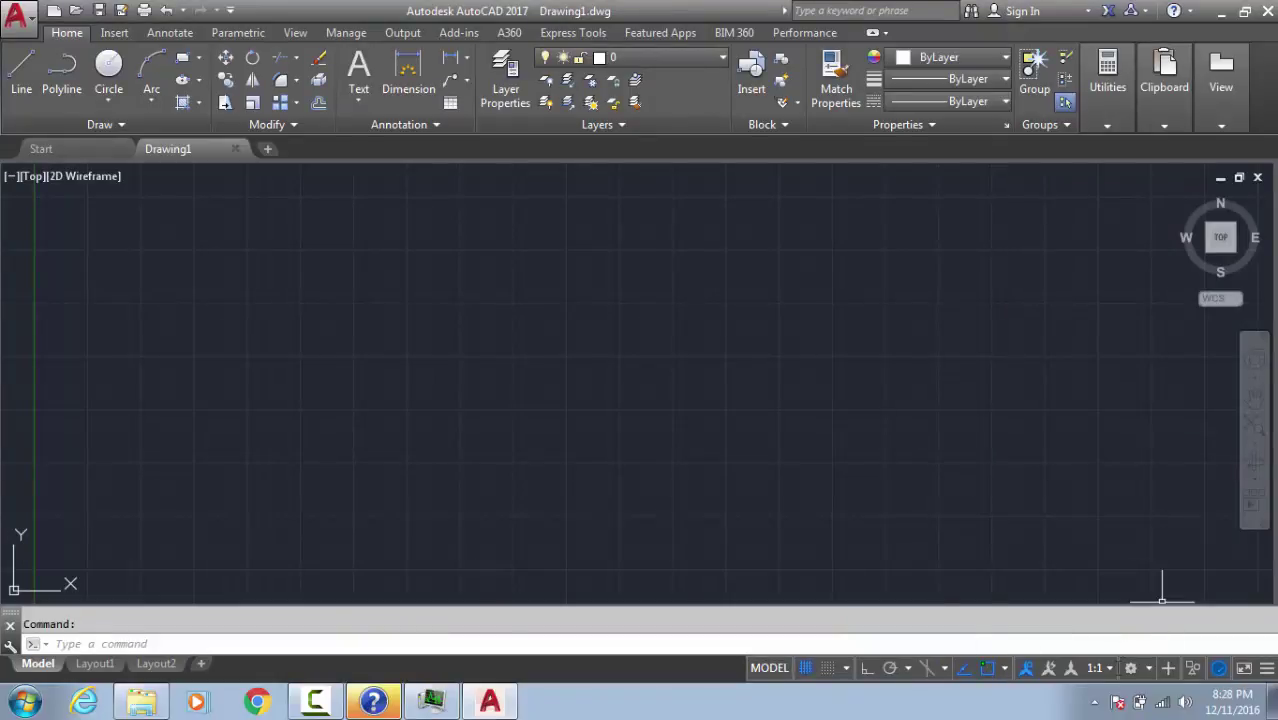
Open workspace.cuix from the Desktop as the source file for transferring customizations.
left_click(1141, 670)
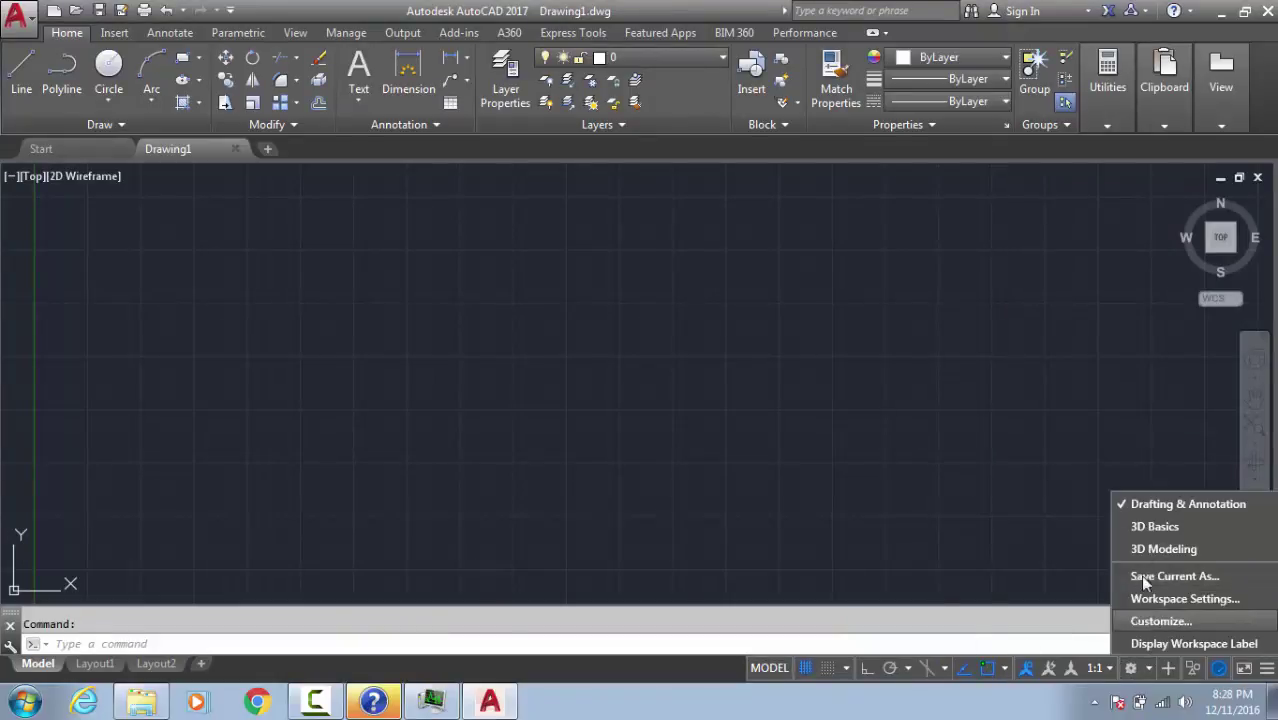
left_click(1160, 621)
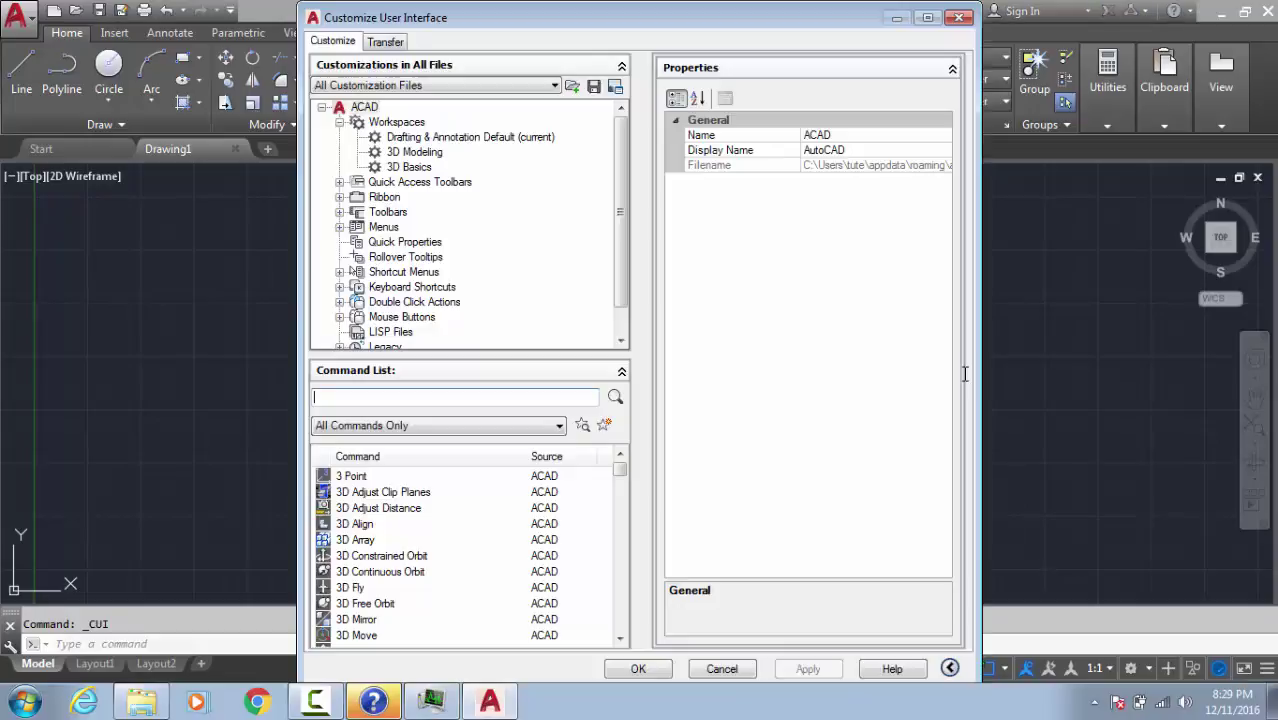
left_click(400, 42)
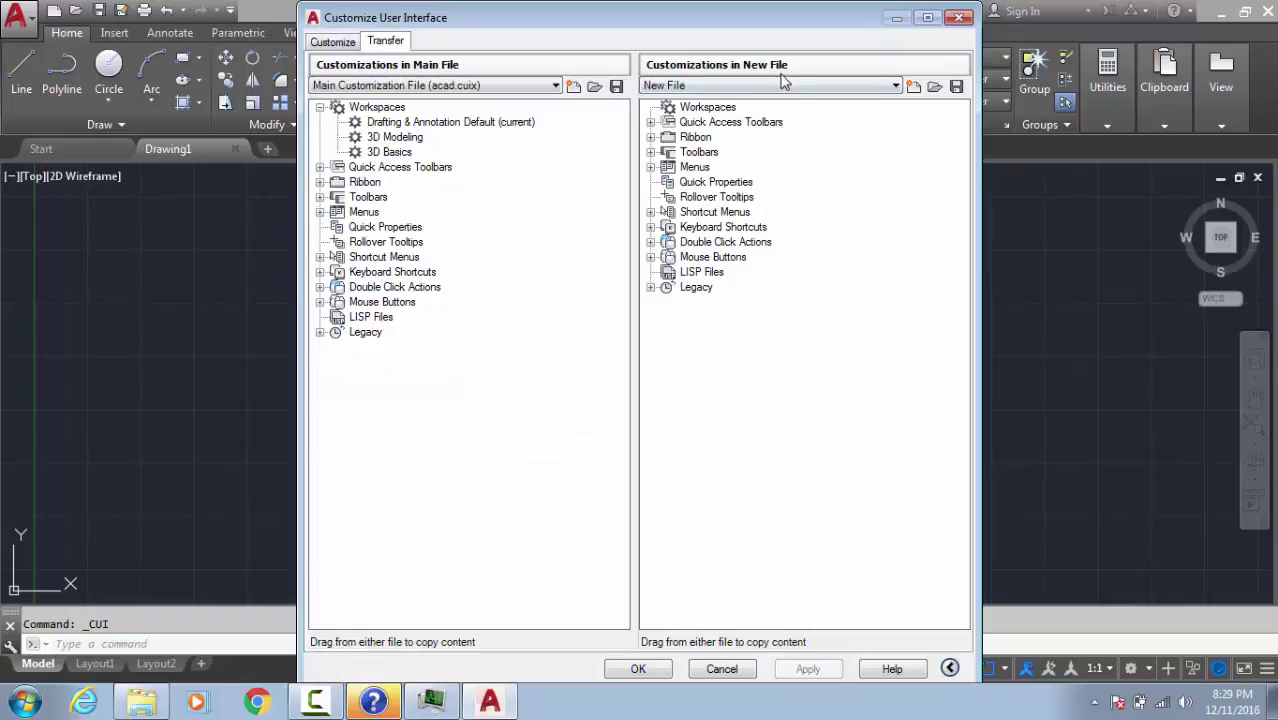
left_click(914, 87)
key("Escape")
left_click(934, 87)
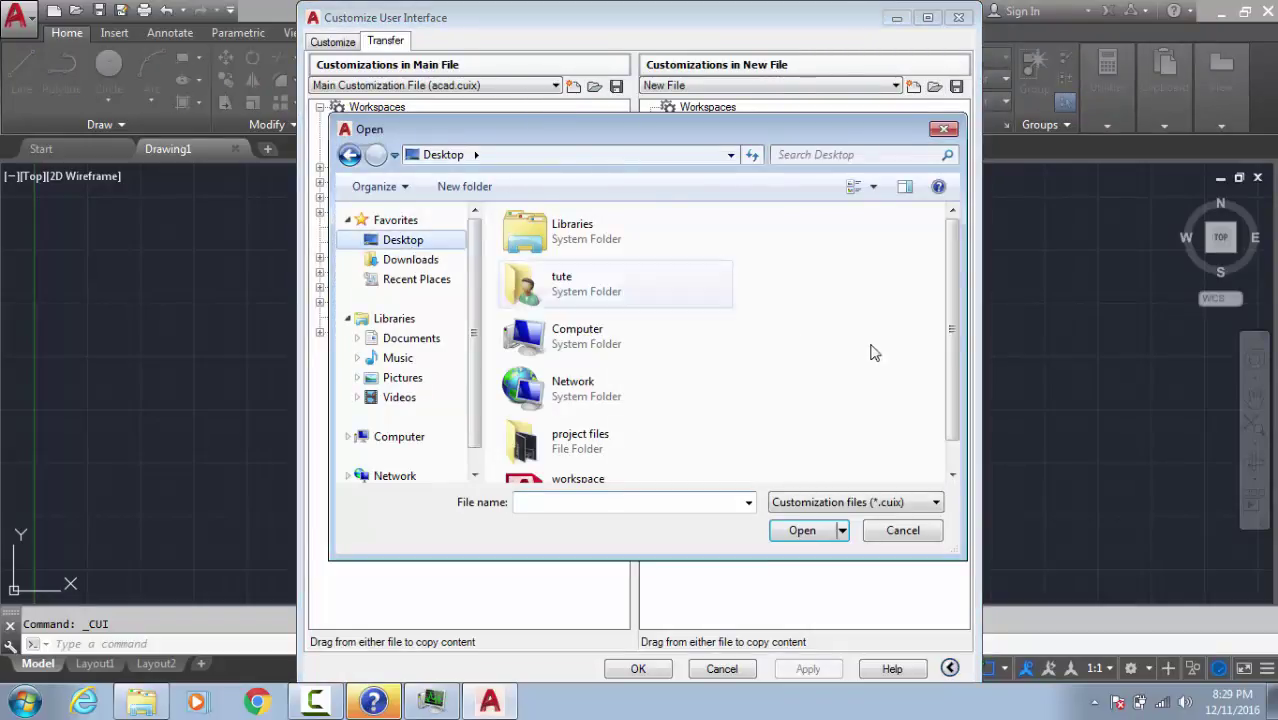
scroll(975, 280, "down", 1)
scroll(975, 280, "up", 1)
left_click(578, 479)
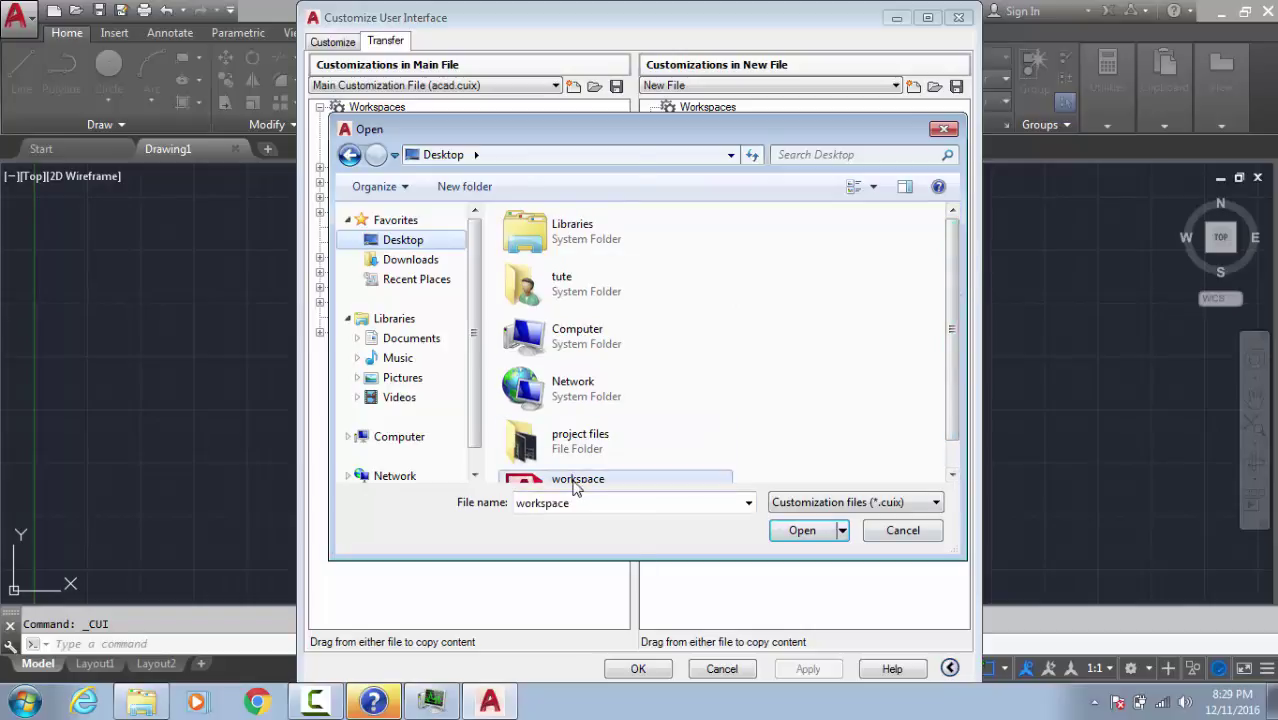
key("Return")
Copy the custom workspace from workspace.cuix into the main customization file's workspaces and make it the current workspace.
left_click_drag(710, 123, 365, 146)
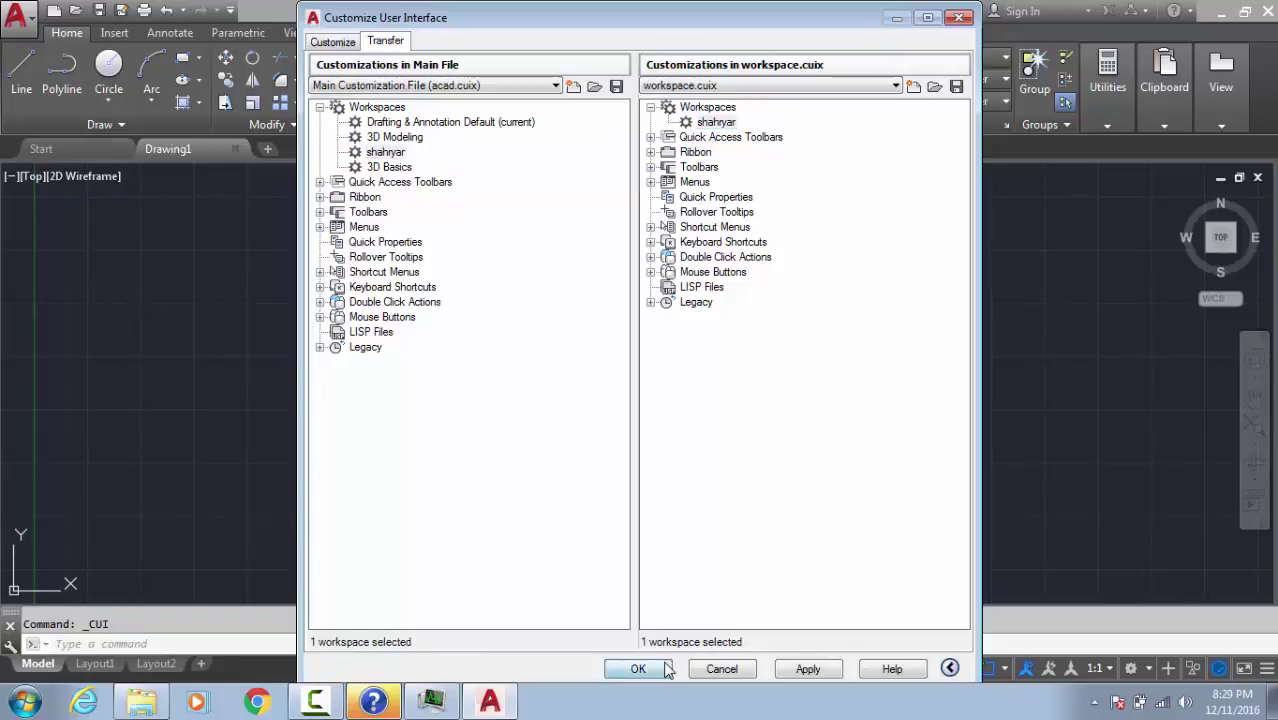
key("Return")
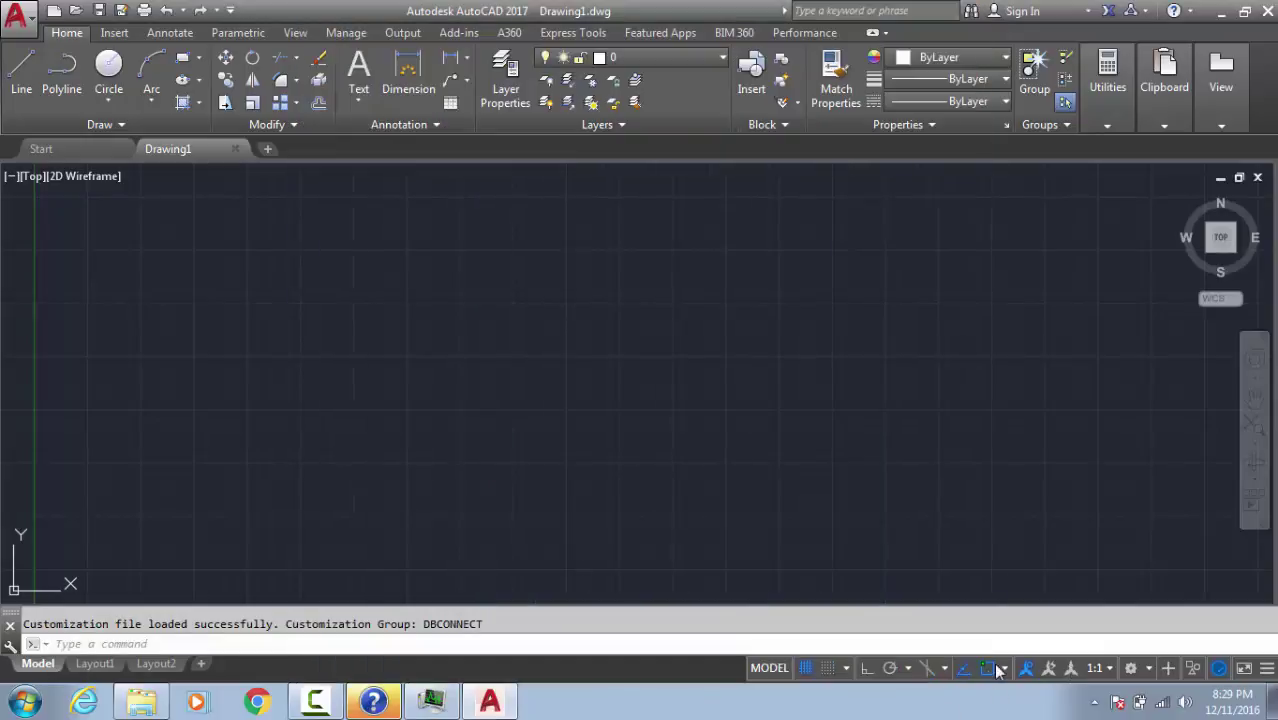
left_click(1134, 667)
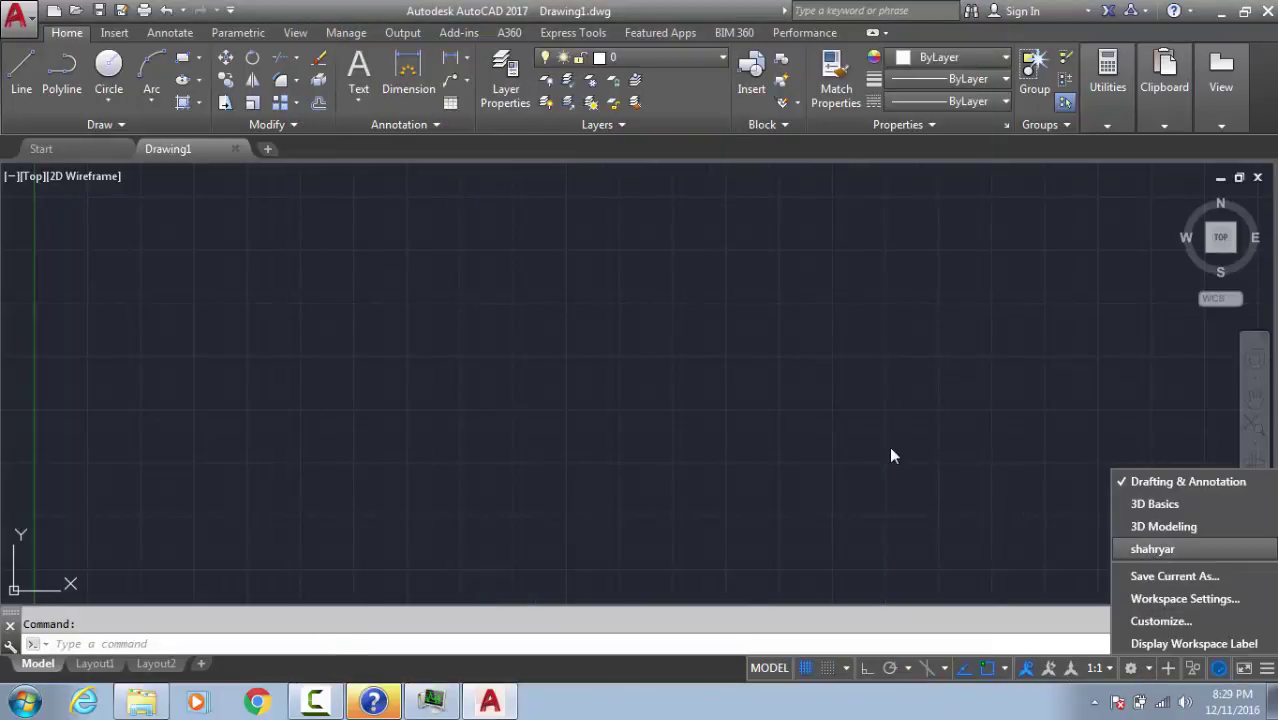
key("Return")
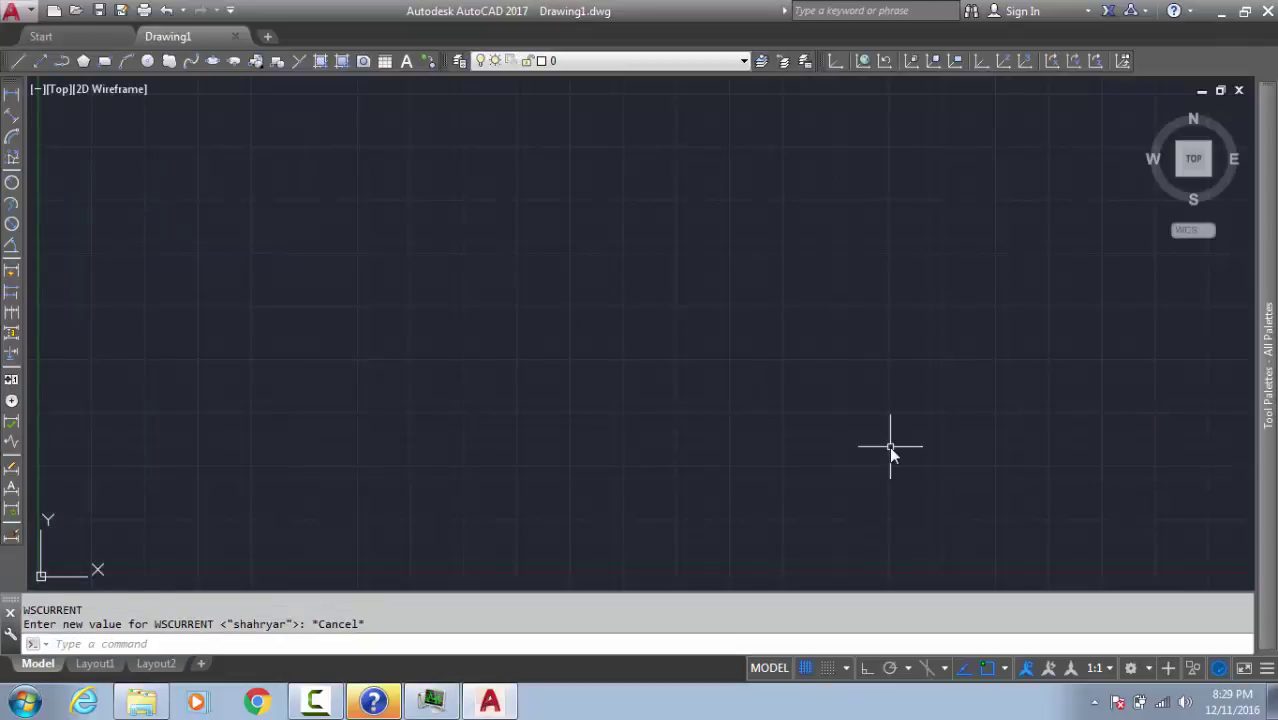